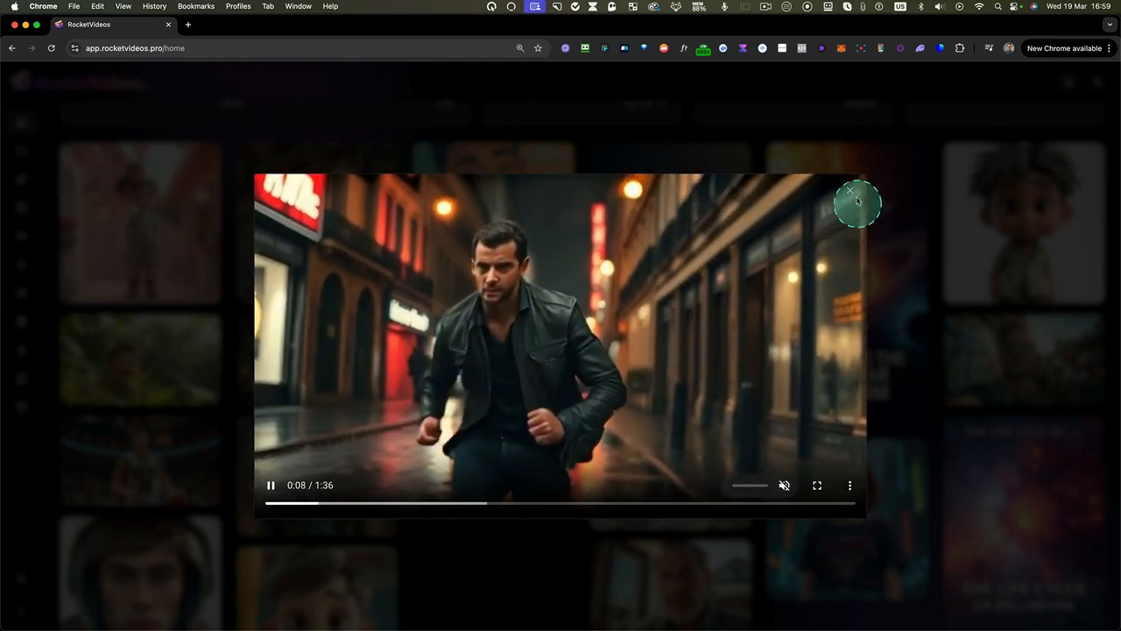
Close the playing video preview and look through the projects overview and the home page gallery
left_click(849, 192)
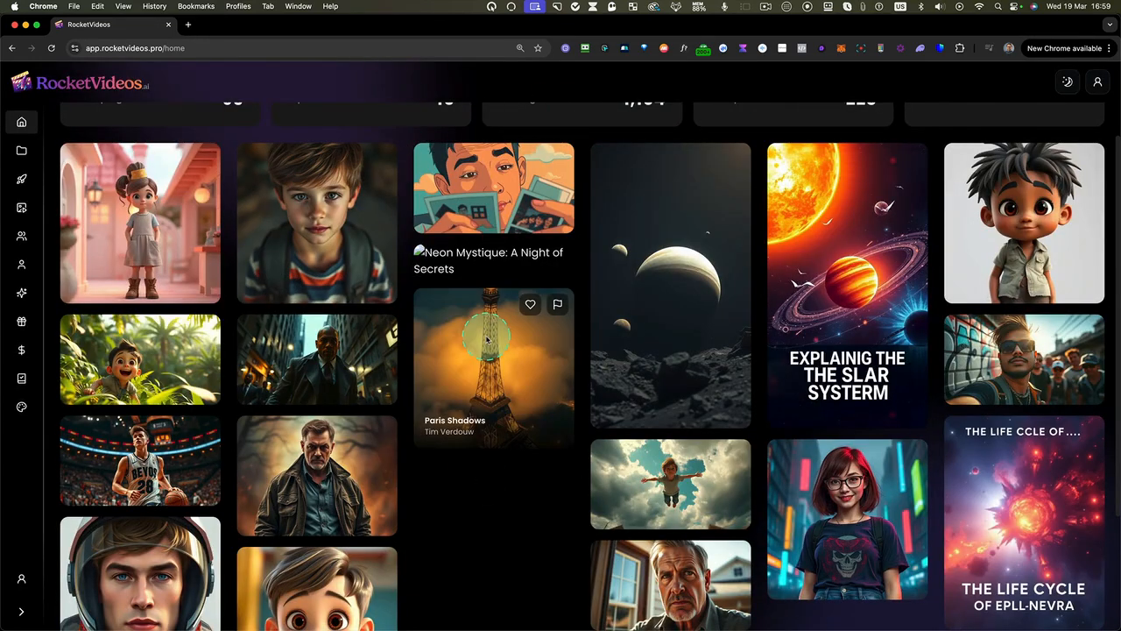
scroll(509, 331, "up", 3)
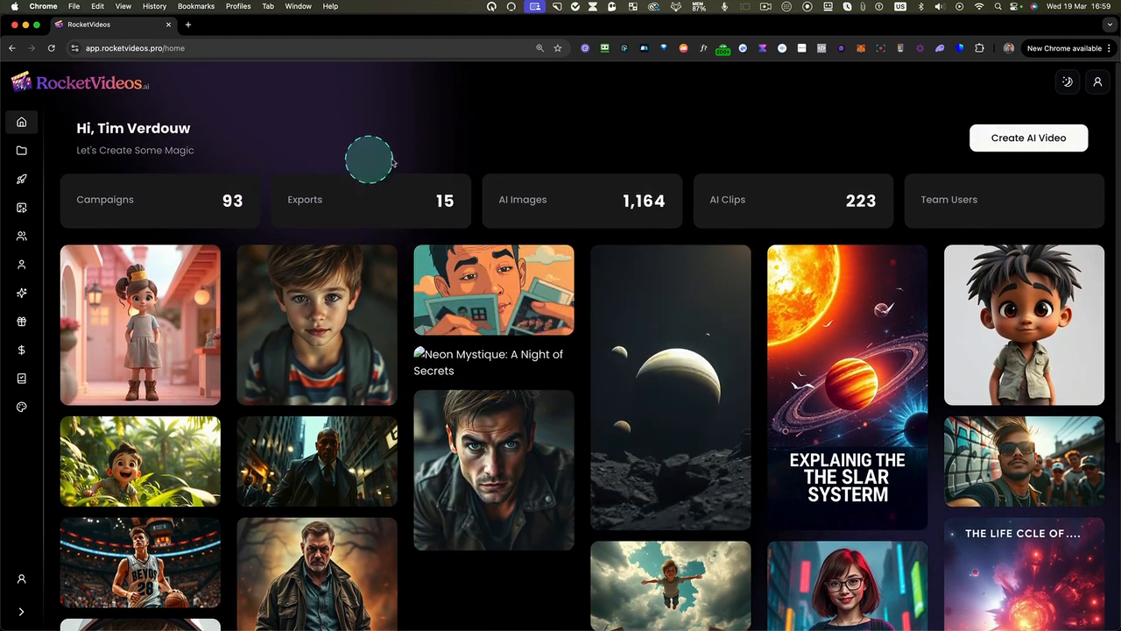
left_click(22, 150)
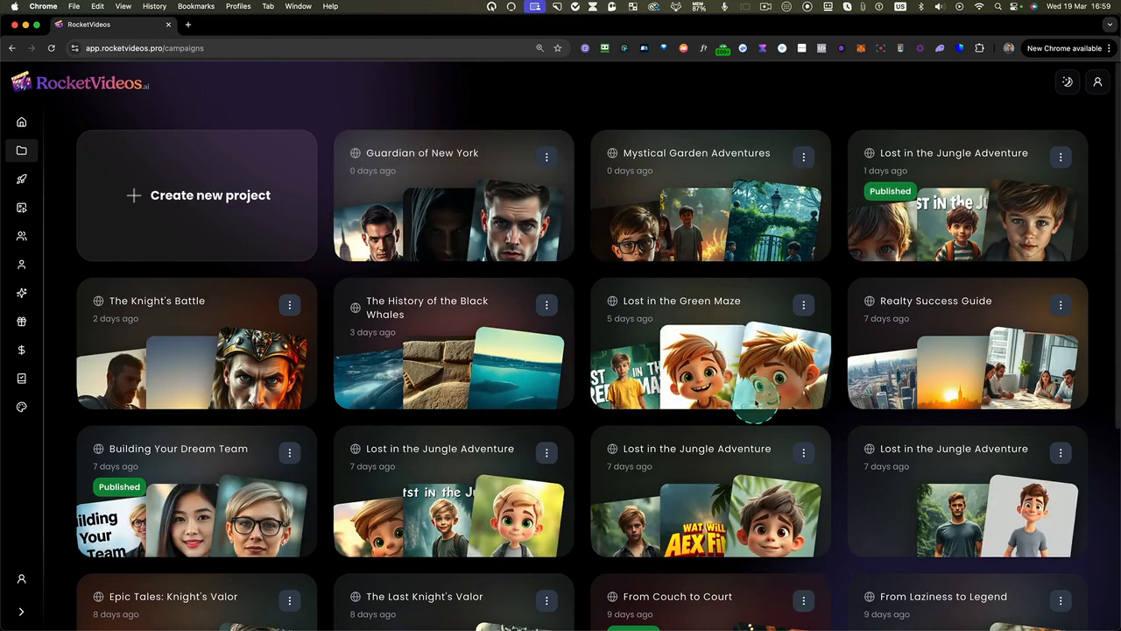
left_click(22, 122)
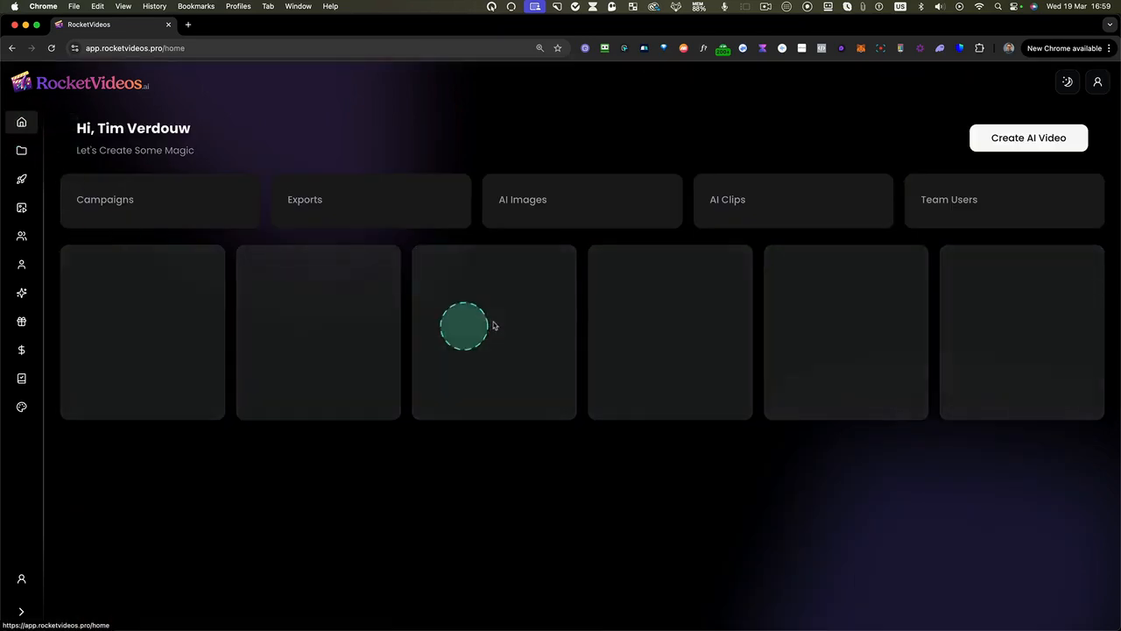
scroll(584, 383, "down", 4)
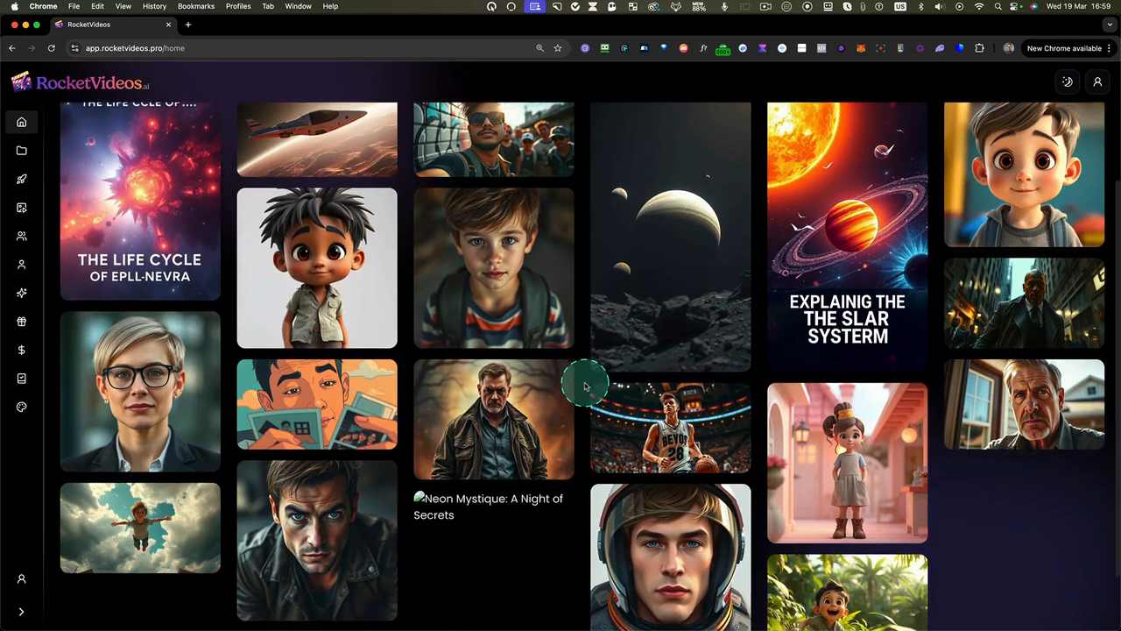
scroll(585, 386, "up", 2)
scroll(585, 385, "up", 2)
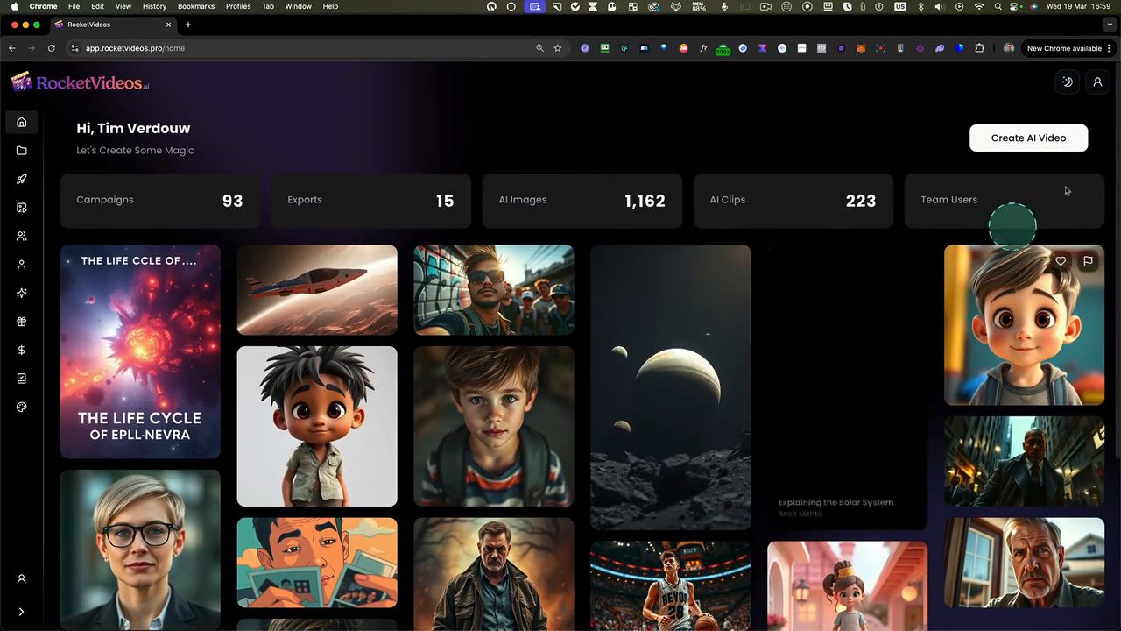
Start a new AI video and enter the description "A boy who could fly"
left_click(1020, 140)
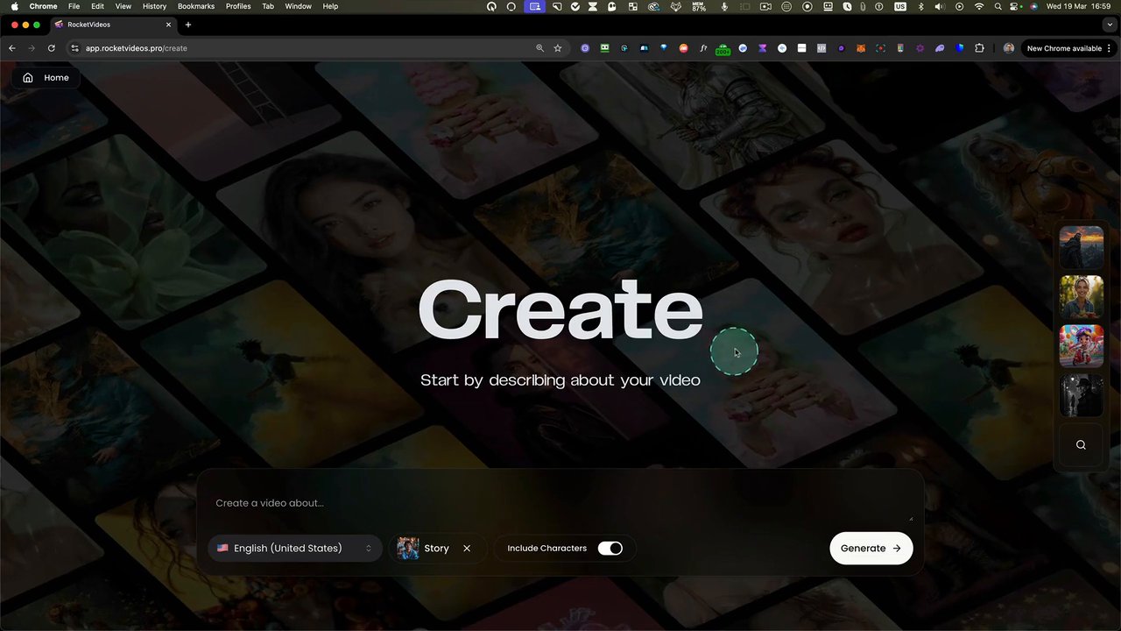
left_click(282, 507)
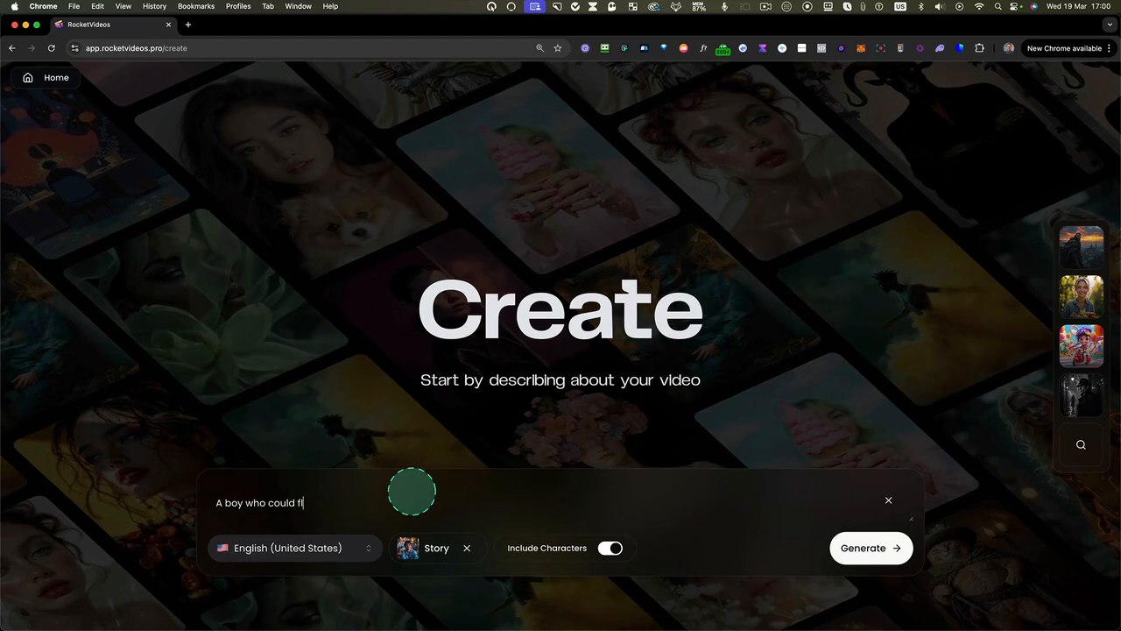
left_click(267, 512)
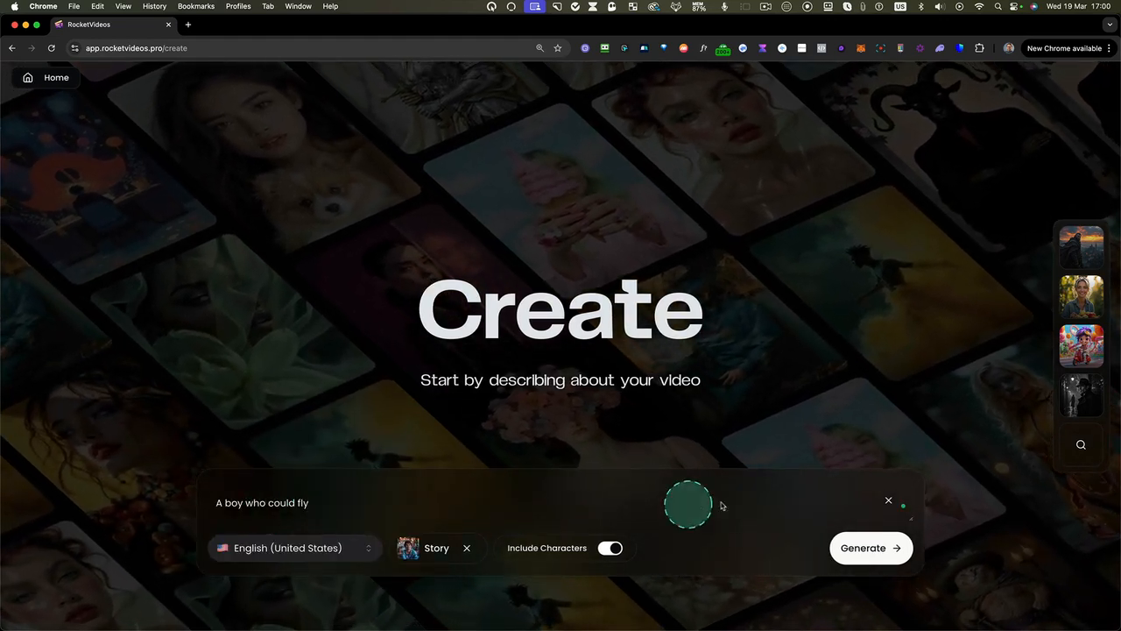
Choose English (United States) from the available languages and review the video type options
left_click(295, 550)
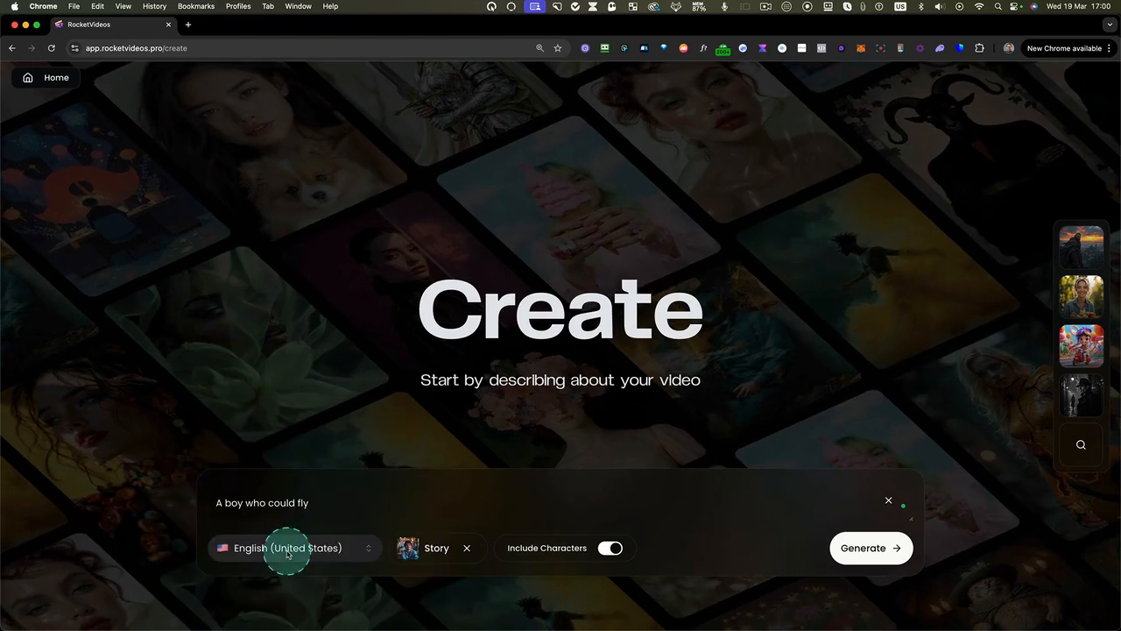
scroll(334, 465, "down", 15)
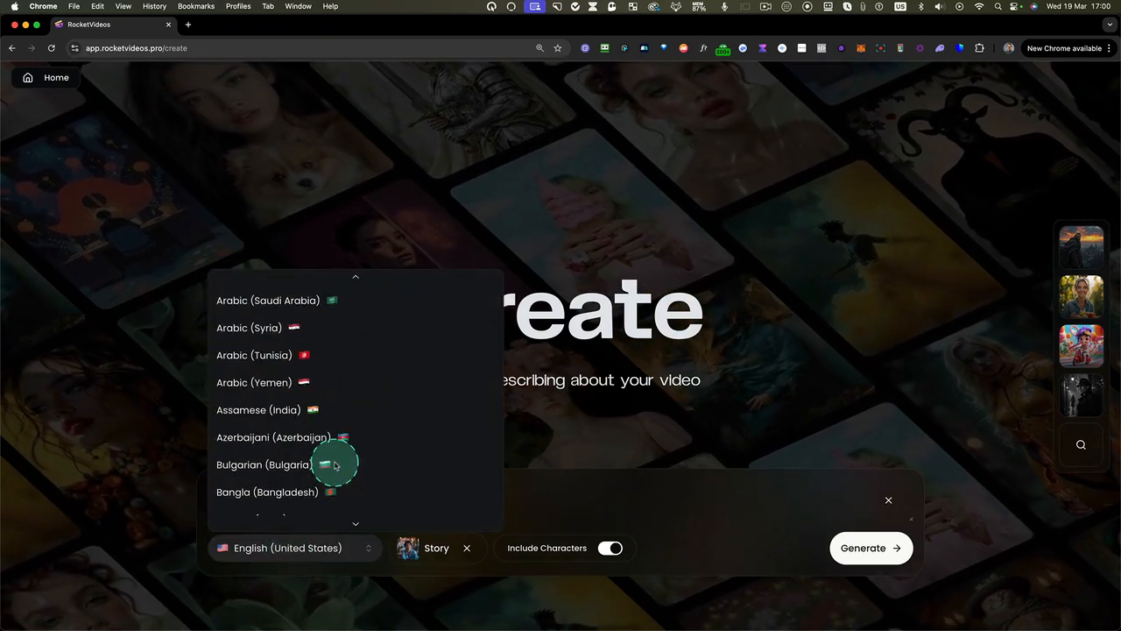
scroll(334, 465, "up", 15)
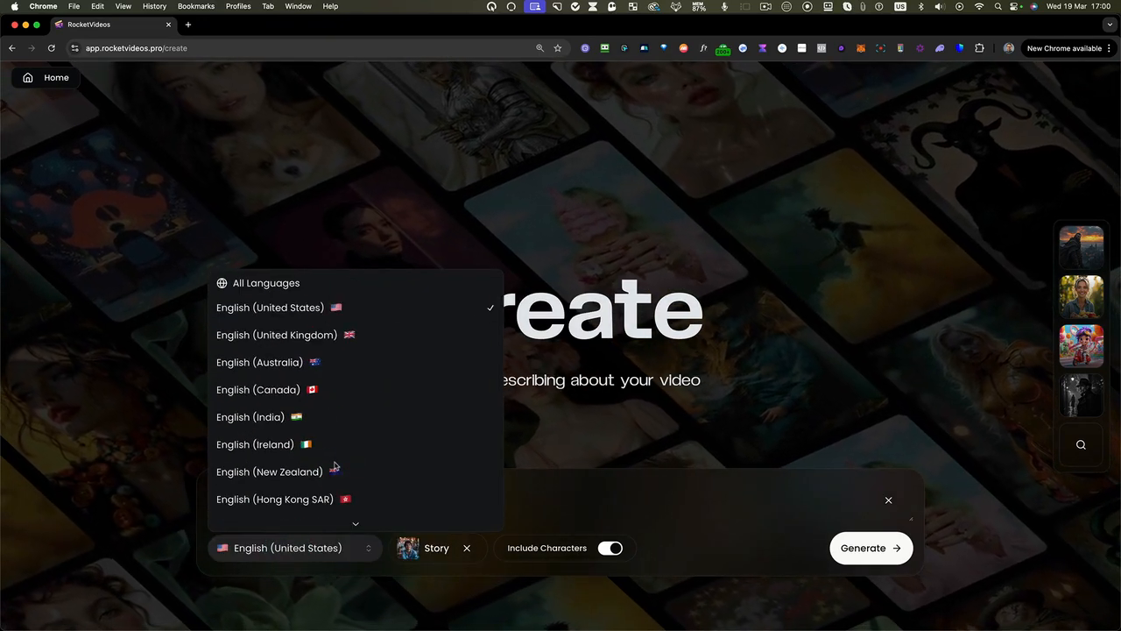
left_click(317, 313)
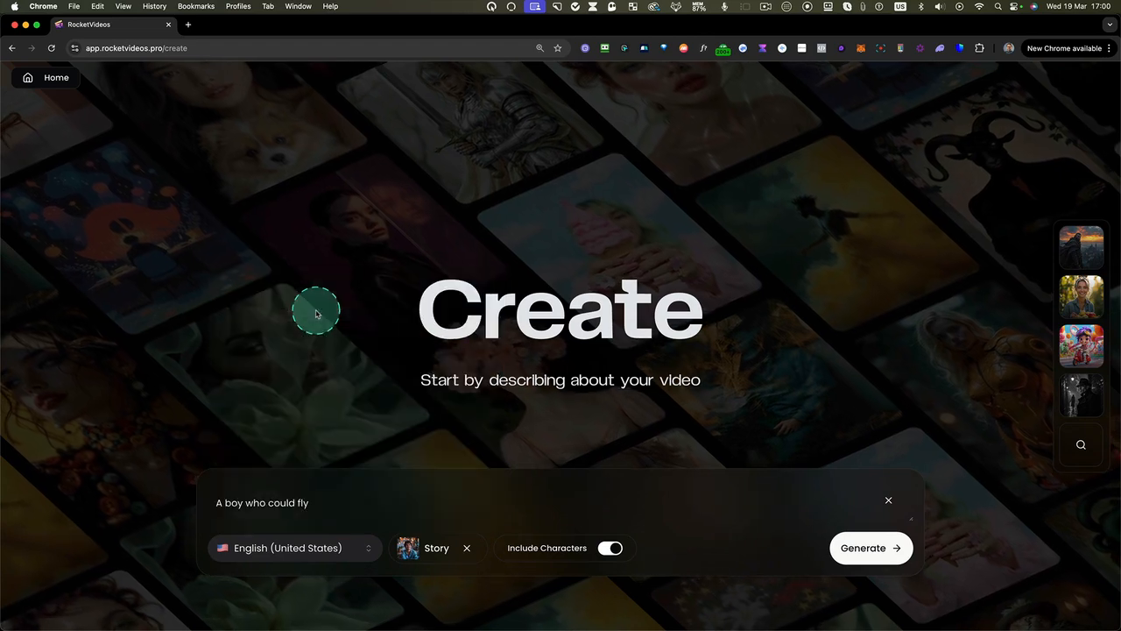
left_click(446, 550)
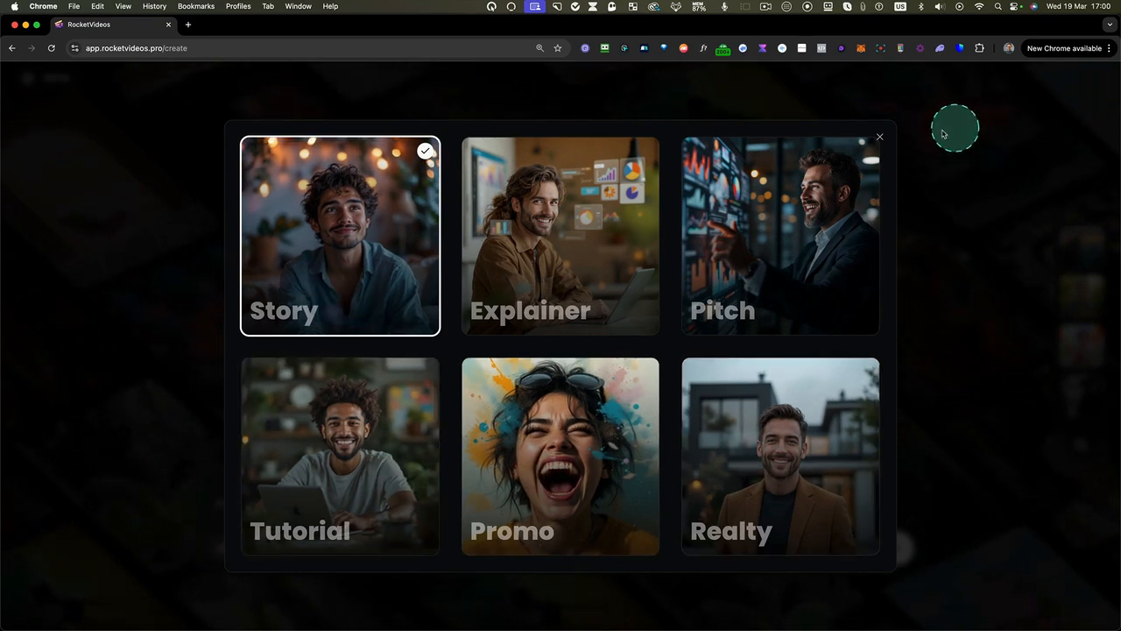
left_click(879, 138)
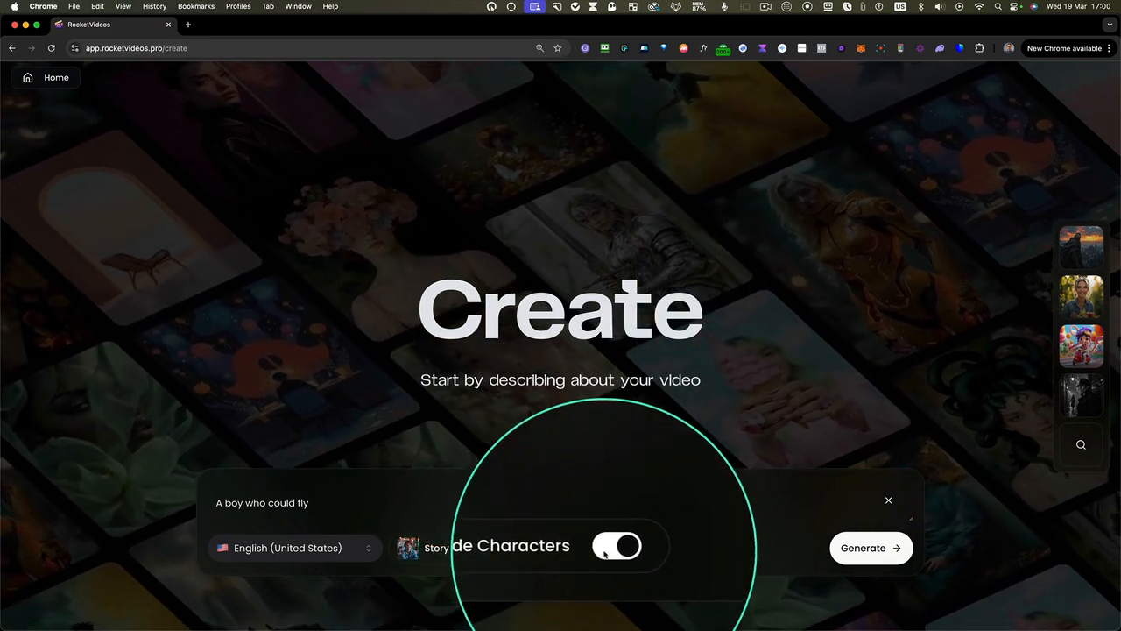
Apply the 3D Cartoon style preset from the full preset collection and generate the video project
left_click(1081, 445)
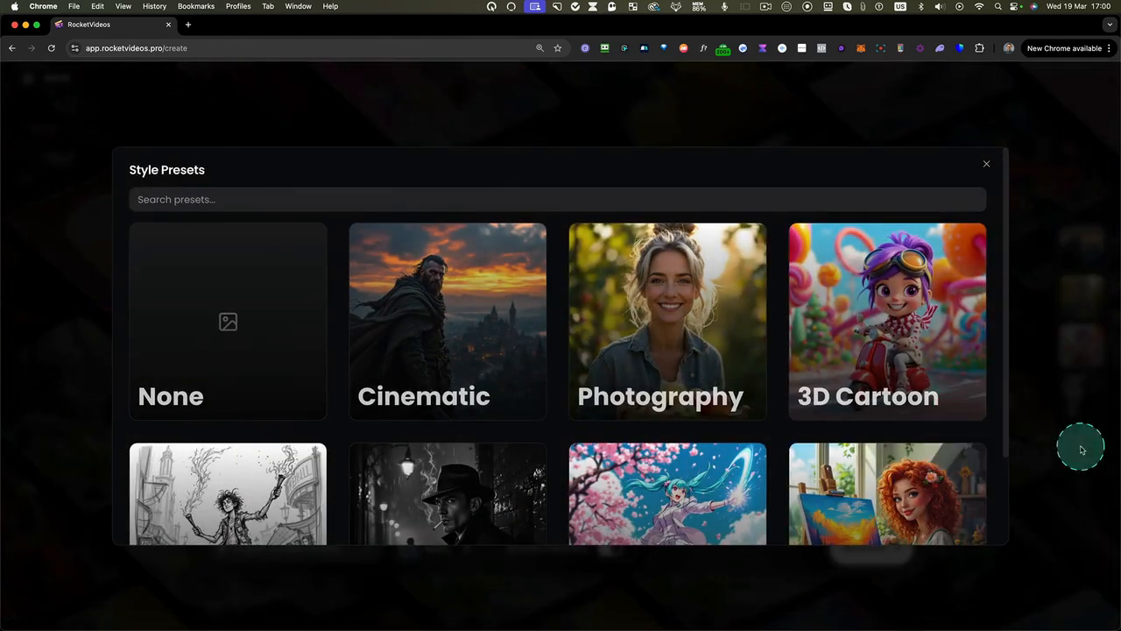
scroll(944, 463, "down", 3)
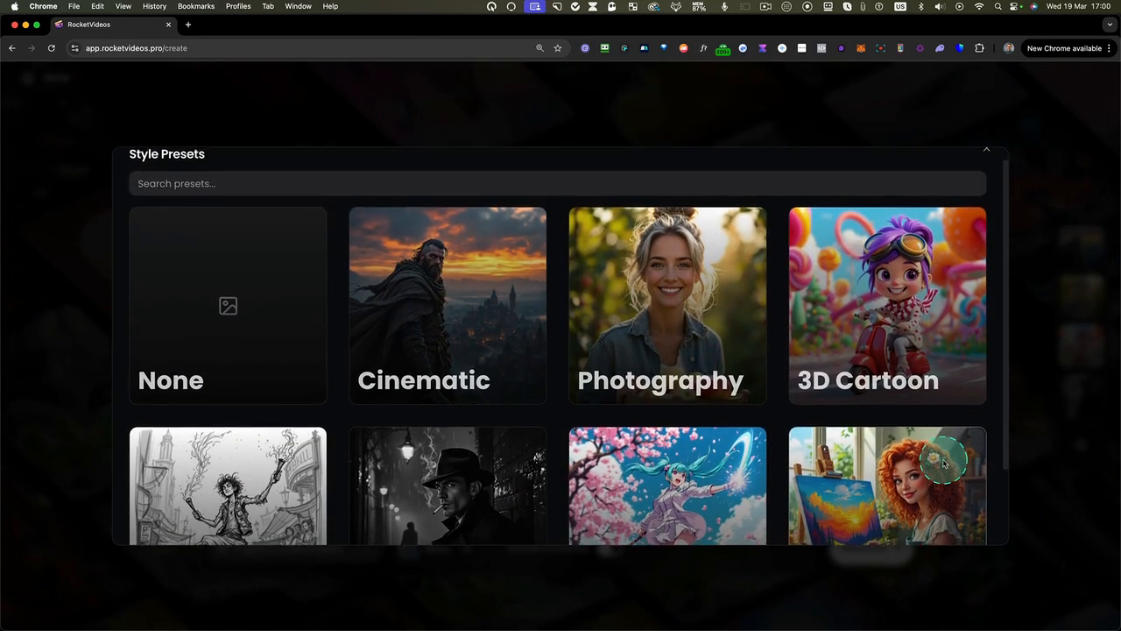
scroll(944, 463, "down", 2)
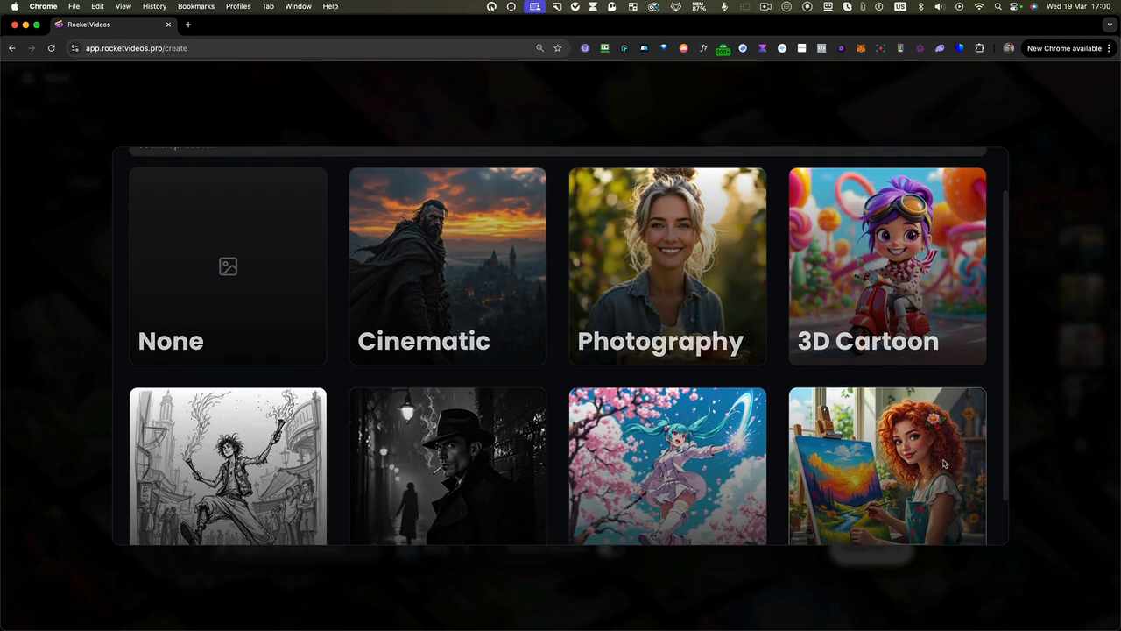
scroll(944, 463, "down", 2)
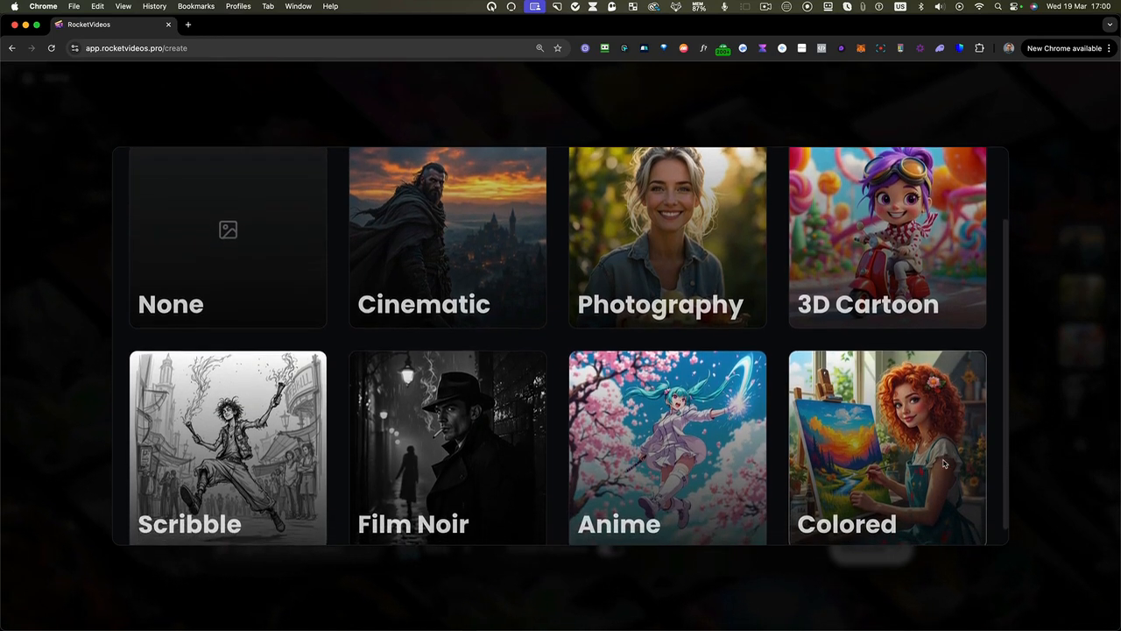
scroll(944, 464, "up", 2)
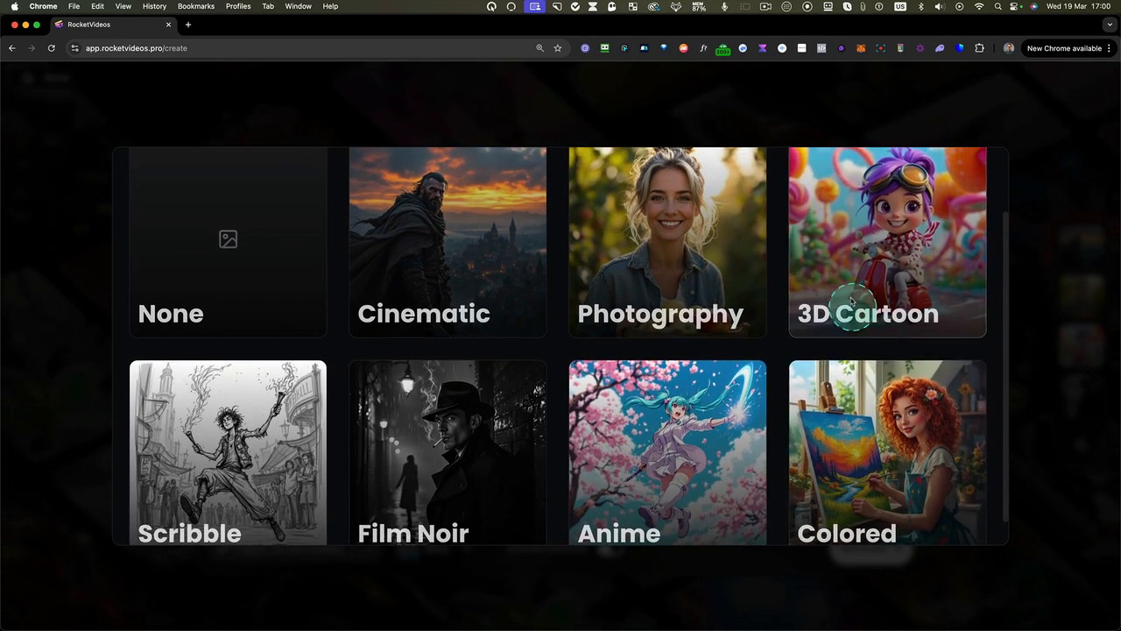
left_click(865, 291)
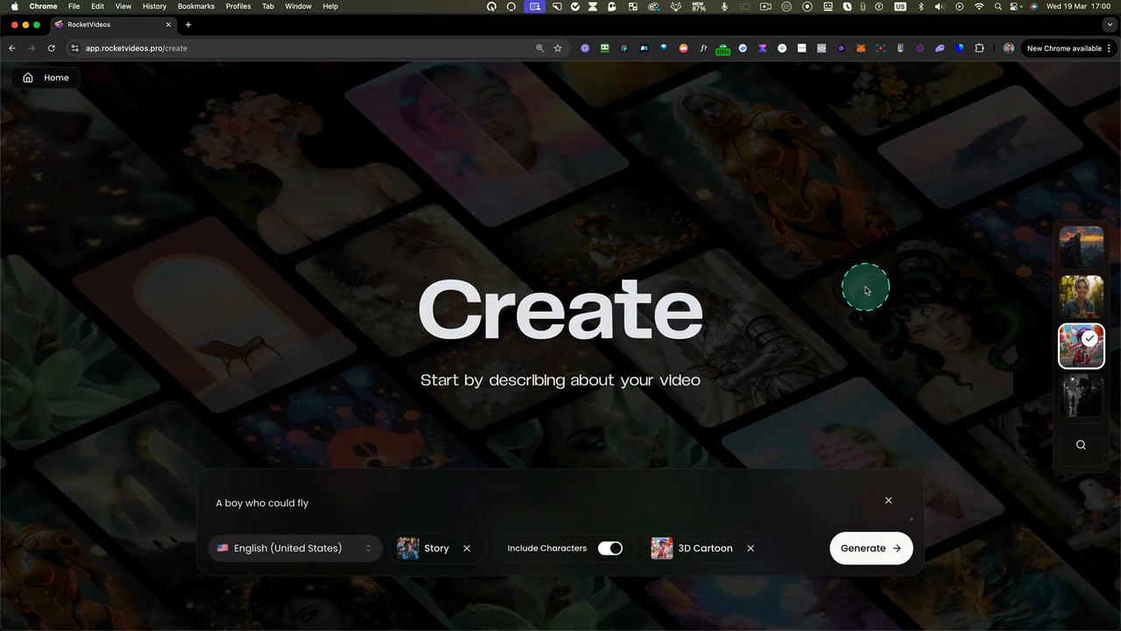
left_click(850, 547)
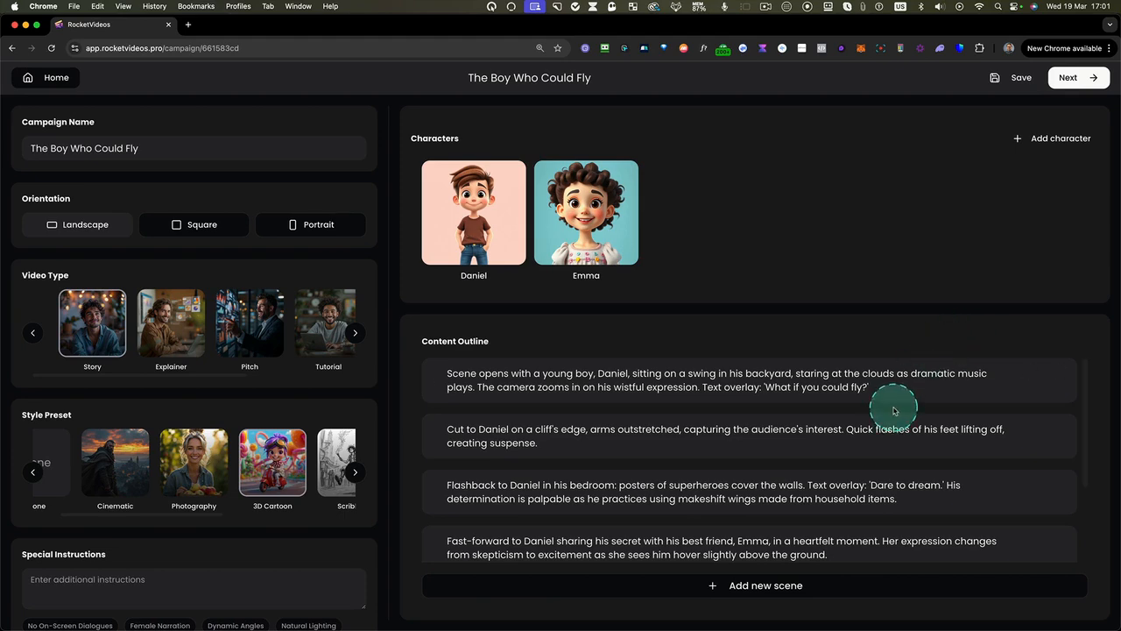
Review the content outline and check the first scene's text in edit mode
scroll(458, 393, "down", 3)
scroll(460, 396, "up", 3)
mouse_move(1034, 378)
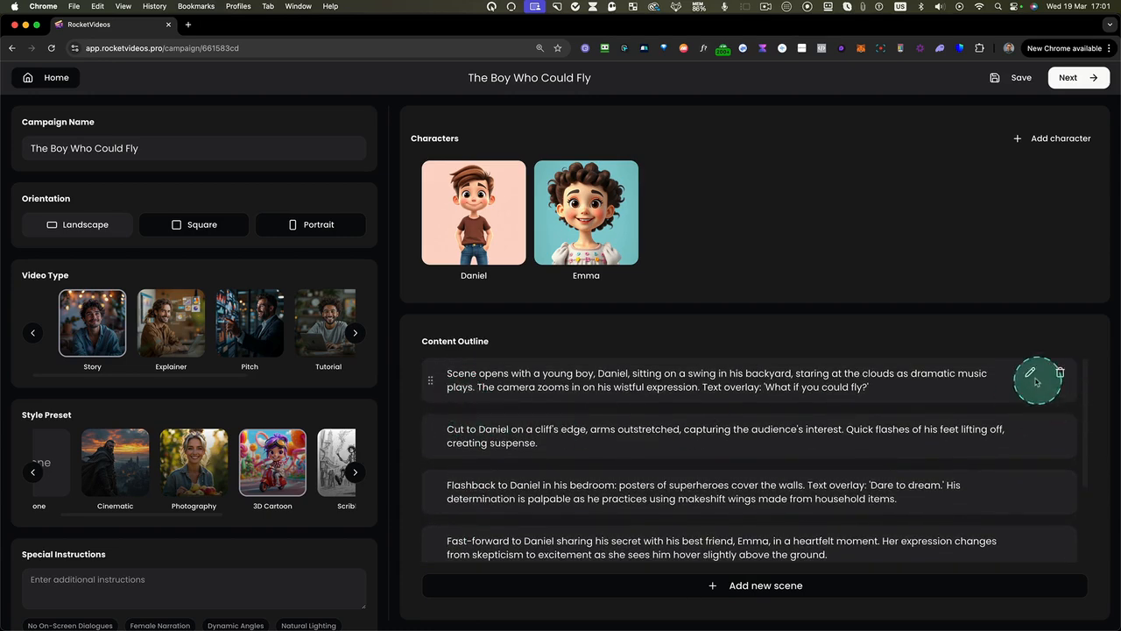
left_click(1031, 373)
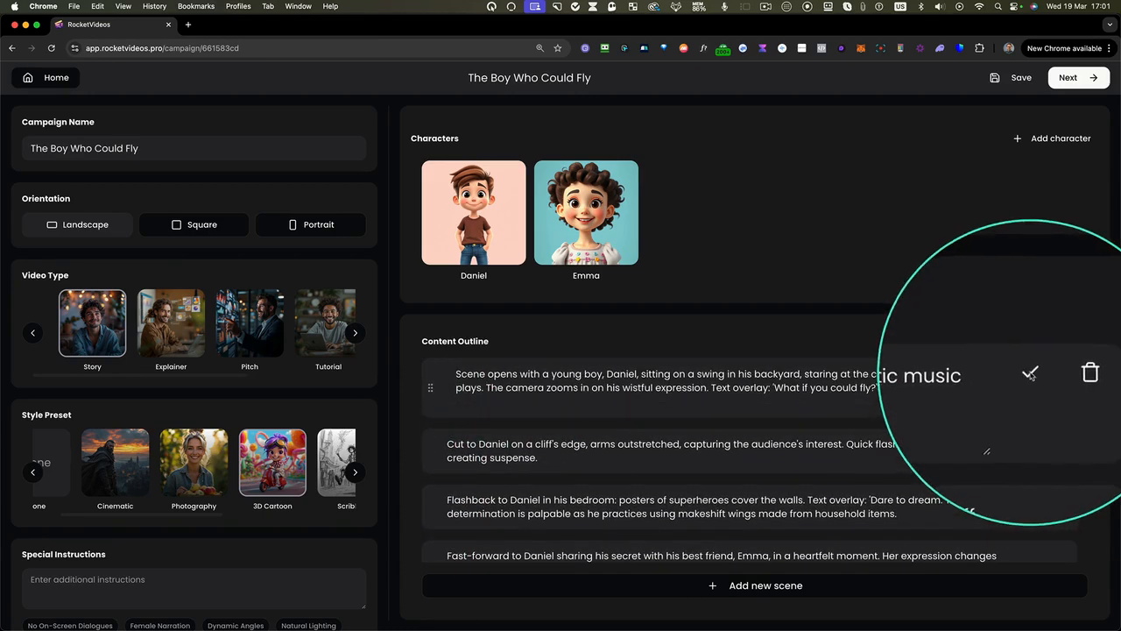
left_click(692, 400)
left_click(905, 392)
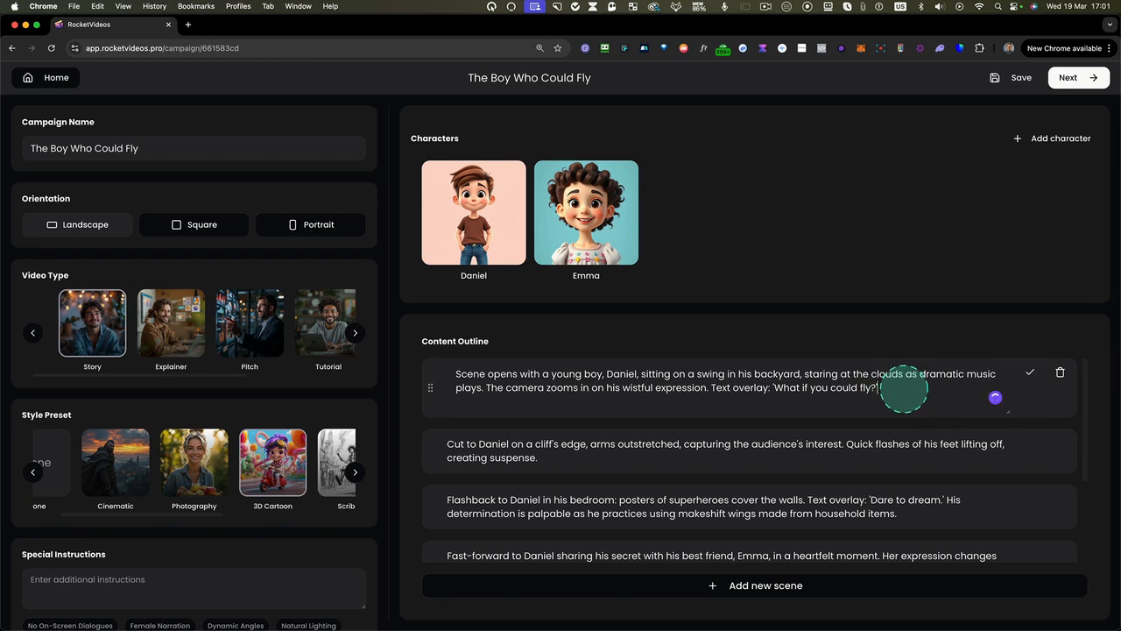
left_click(1028, 374)
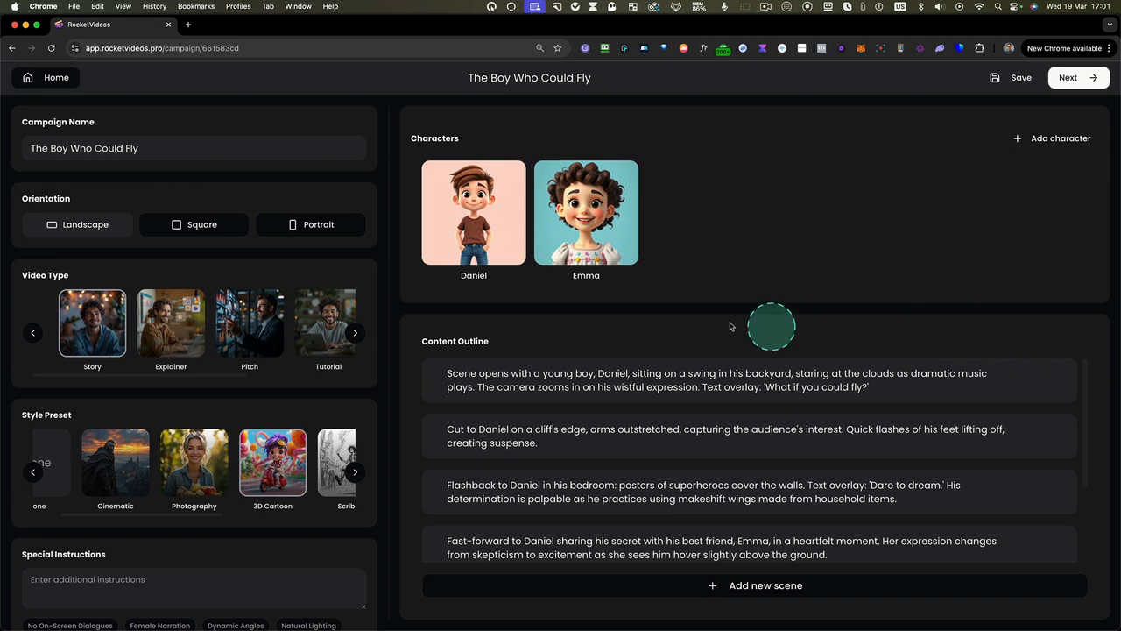
Change the girl character's appearance to "Curly long hair, bright smile" and save it with a regenerated image
mouse_move(482, 230)
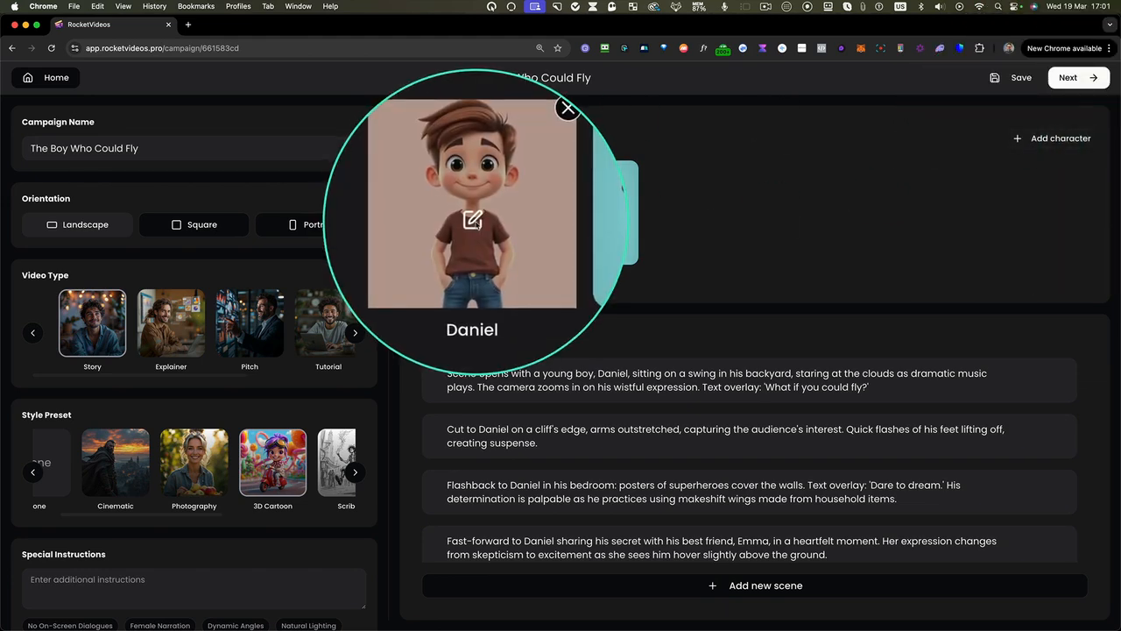
mouse_move(585, 222)
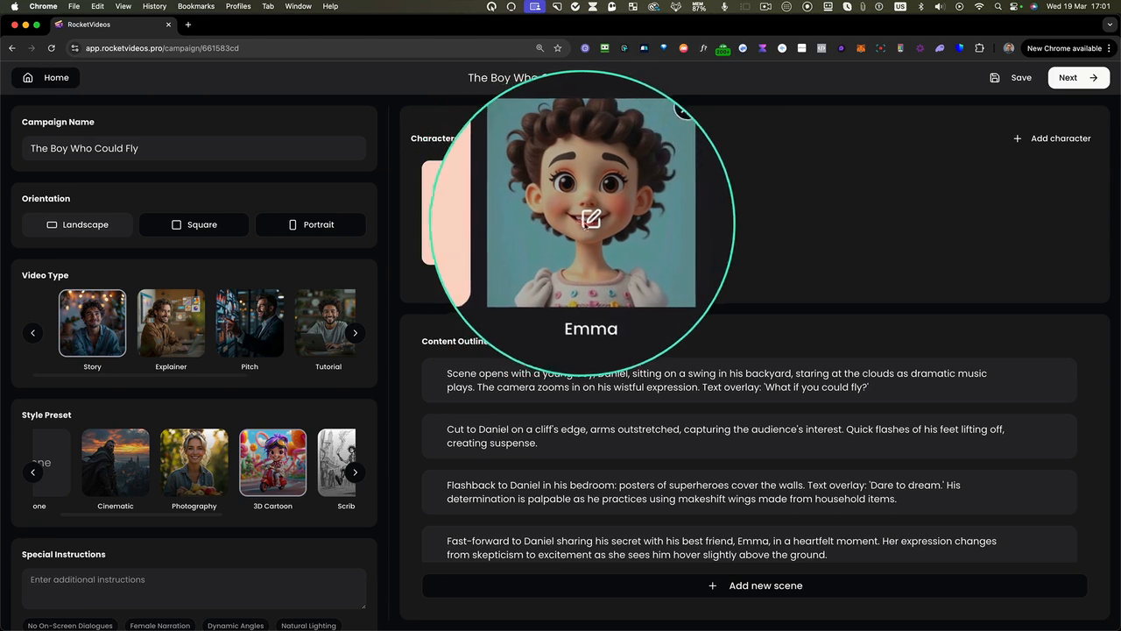
left_click(585, 222)
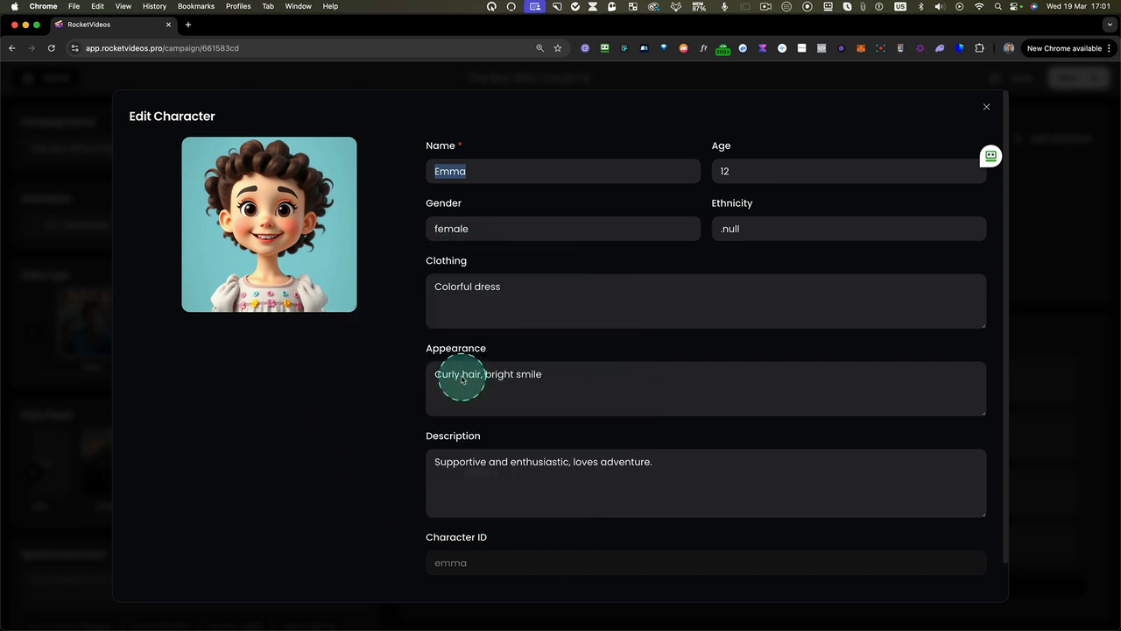
type("long")
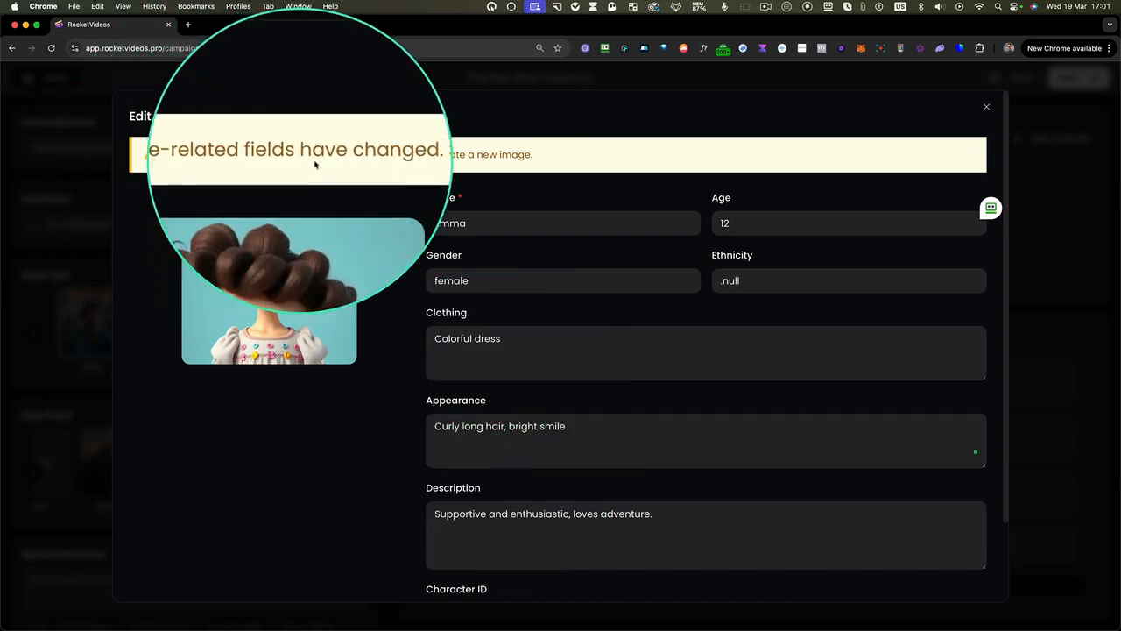
scroll(934, 502, "down", 3)
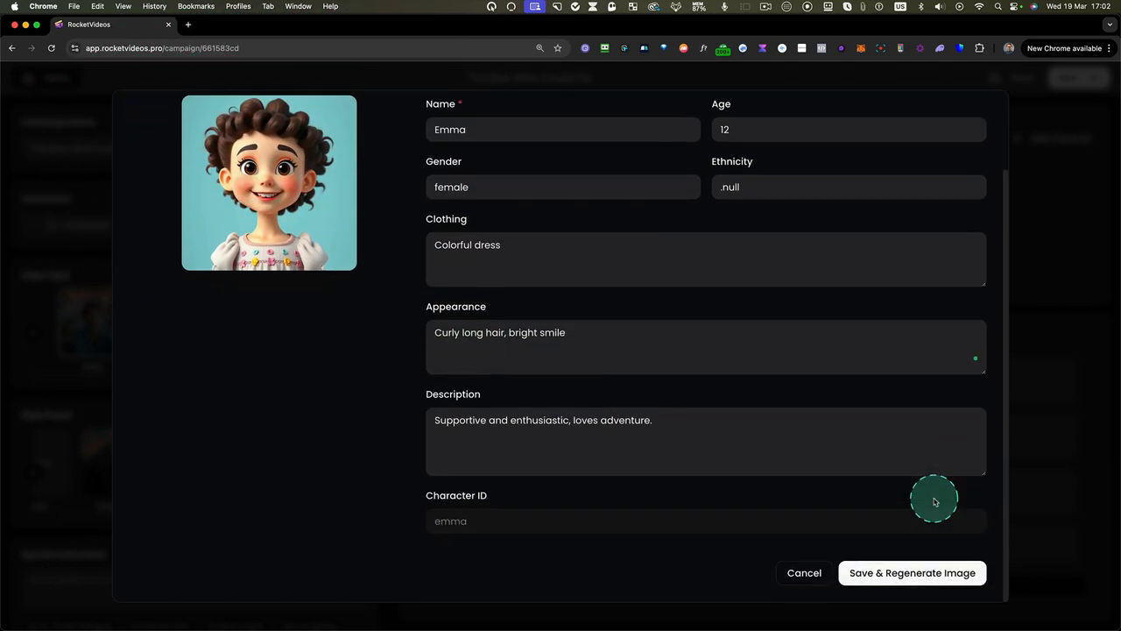
left_click(902, 578)
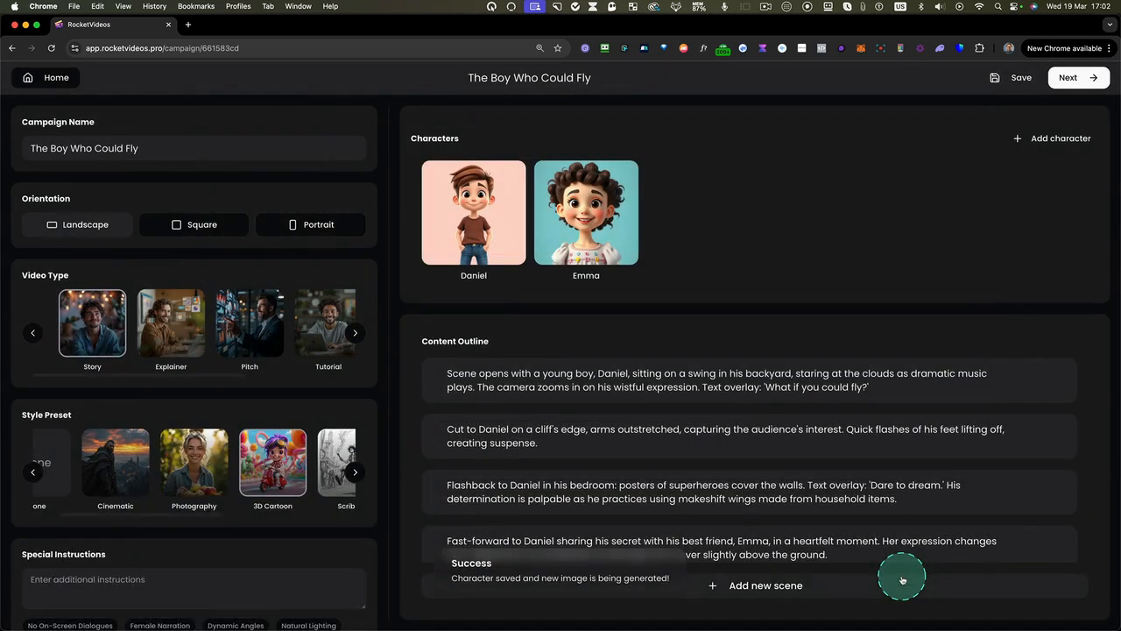
mouse_move(589, 217)
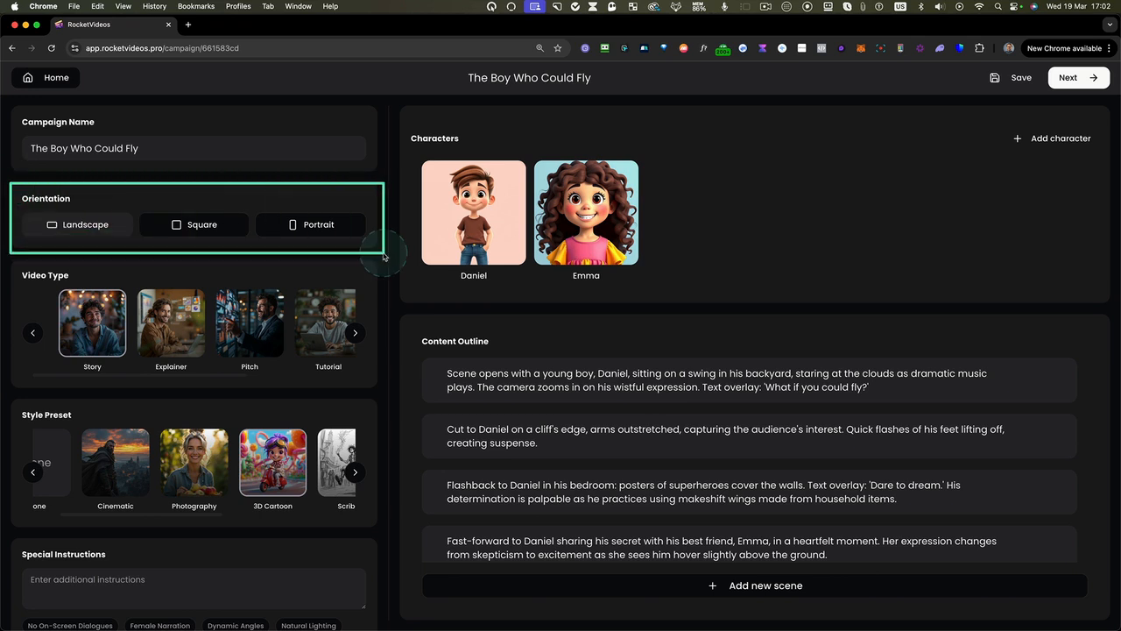
Try the Square and Portrait orientations and set the video back to Landscape
left_click(219, 226)
left_click(299, 233)
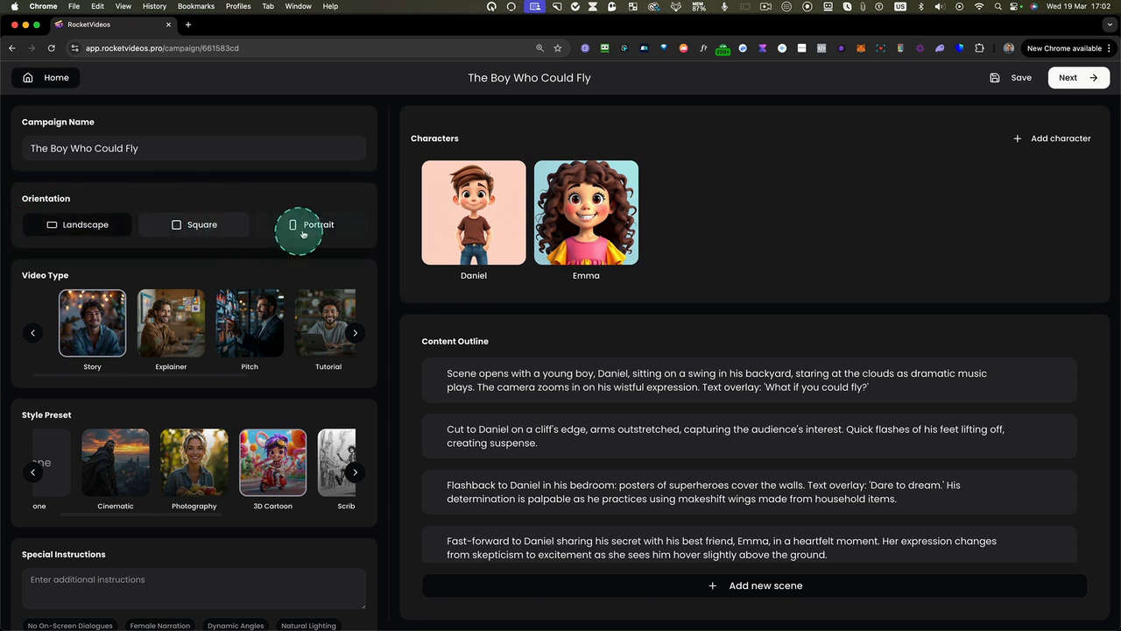
left_click(100, 228)
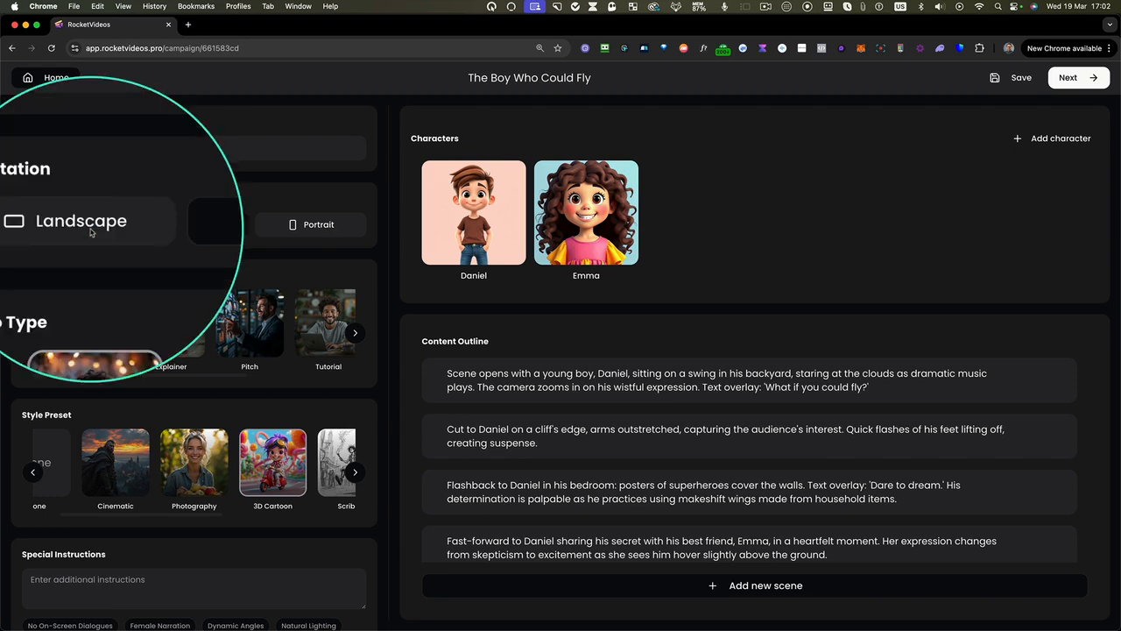
Add the special instruction "Do not include dialogues for on-screen characters." and save the project
scroll(219, 344, "down", 1)
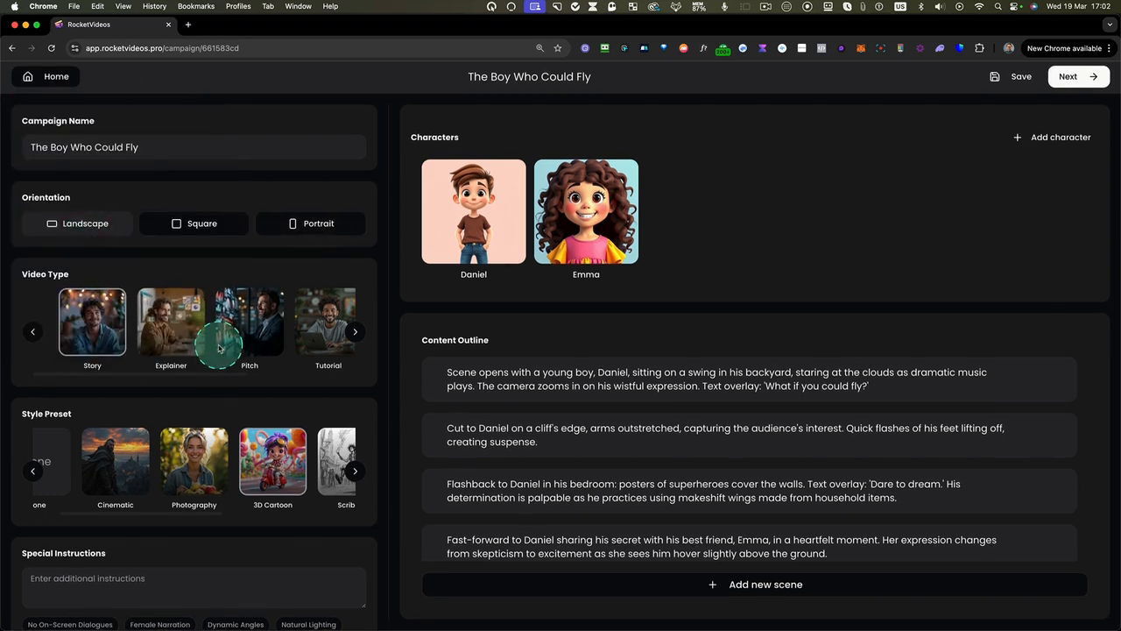
left_click(110, 580)
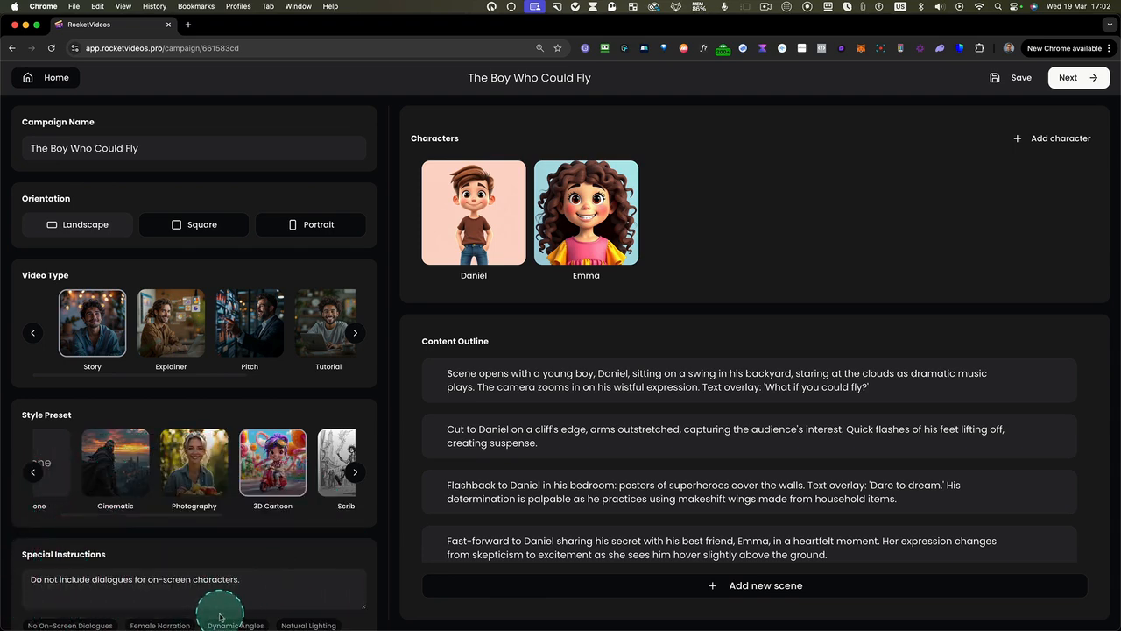
left_click(161, 624)
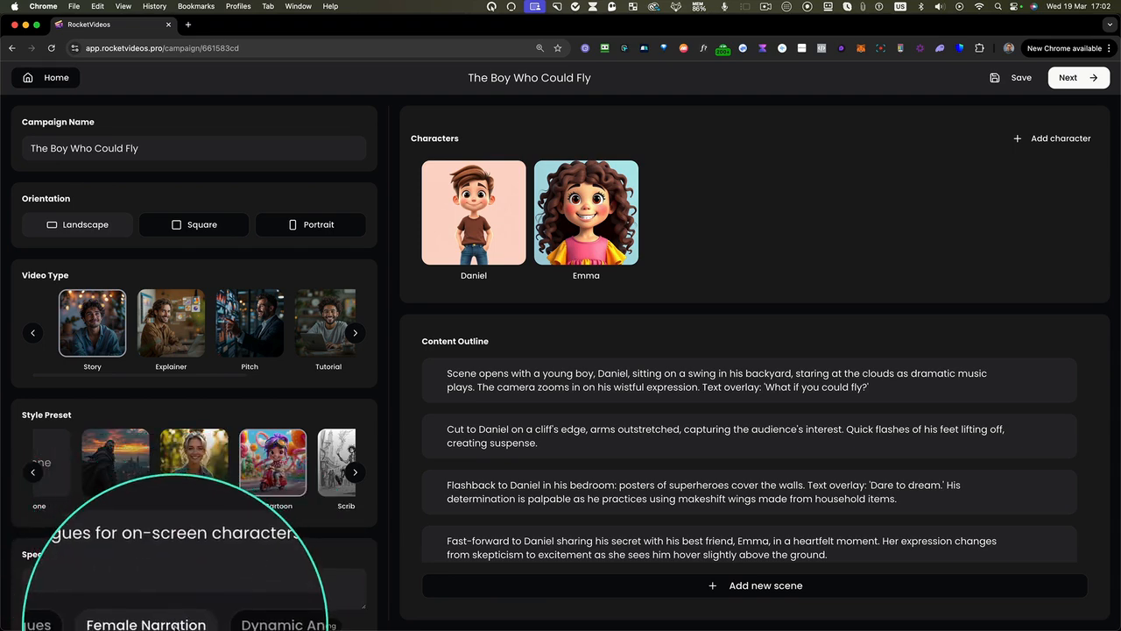
left_click(255, 582)
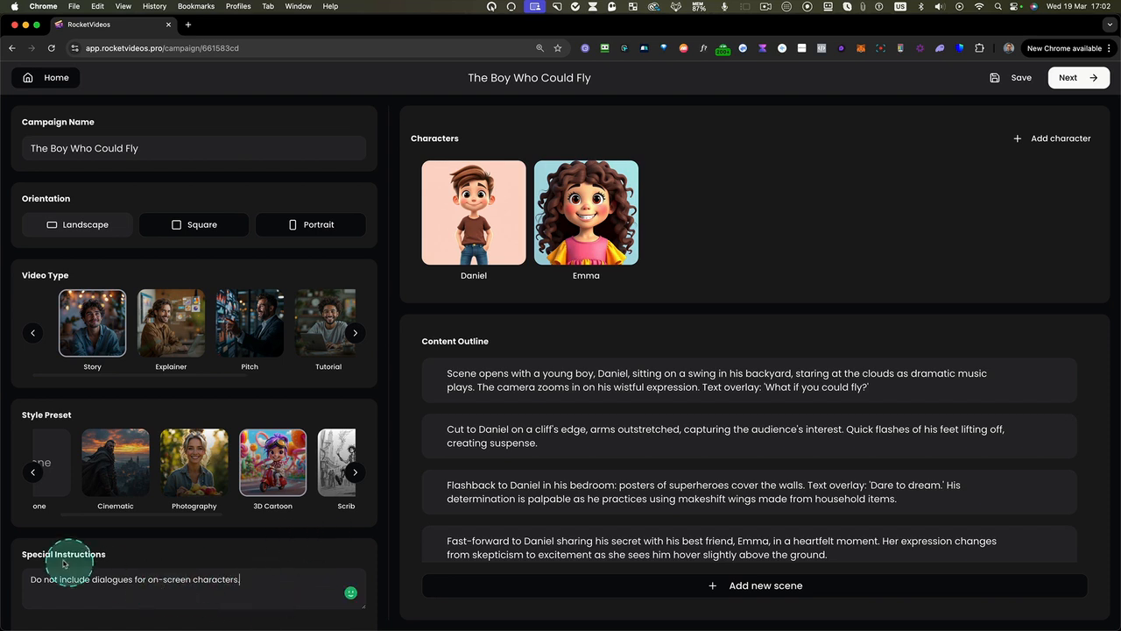
type(".")
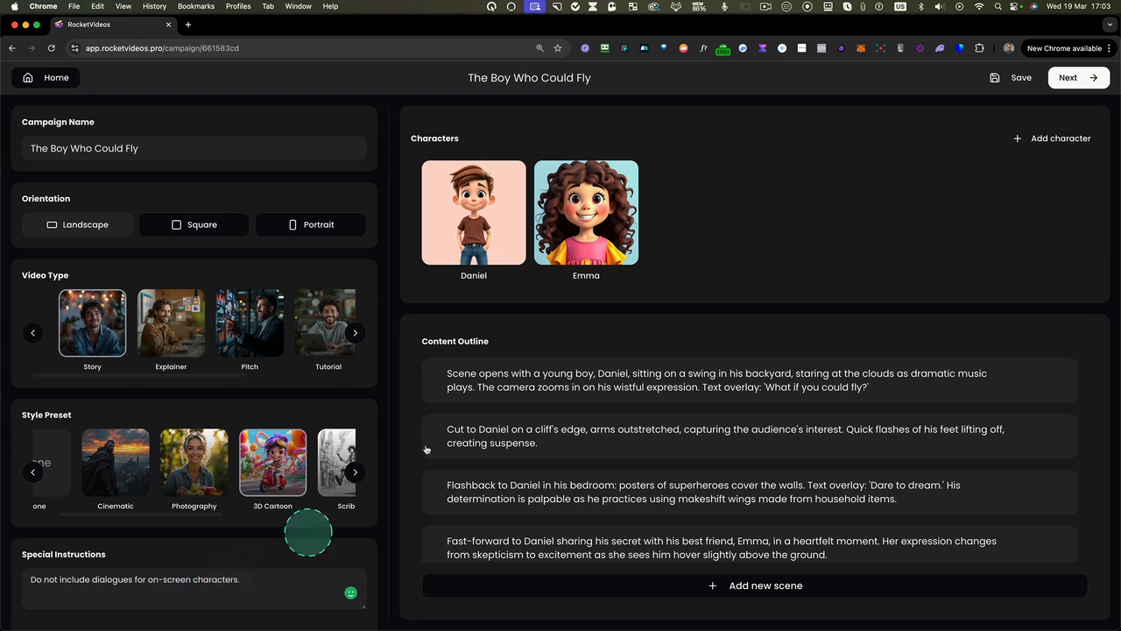
left_click(1014, 81)
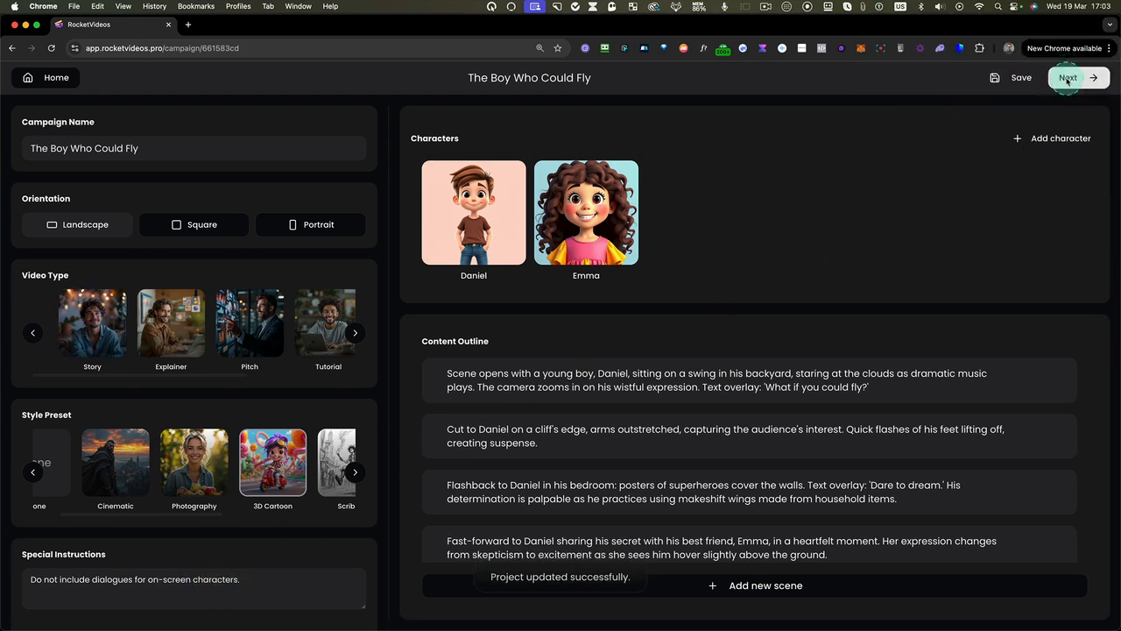
Continue to the storyboard and look through the images, prompts and narration of all its scenes
left_click(1067, 80)
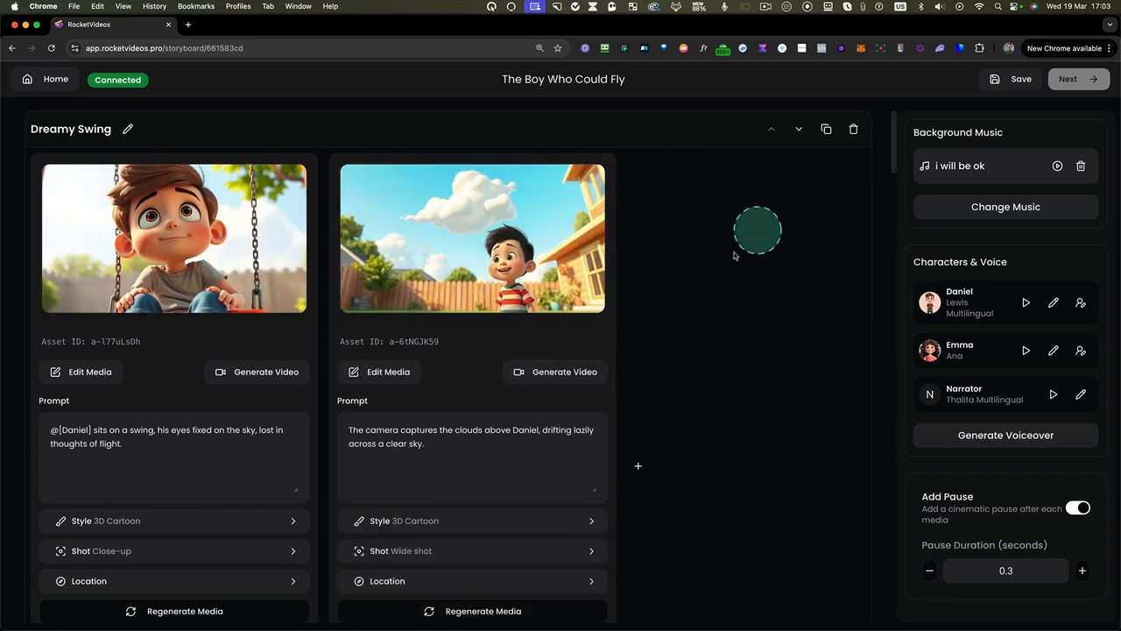
scroll(675, 291, "down", 5)
scroll(675, 298, "down", 3)
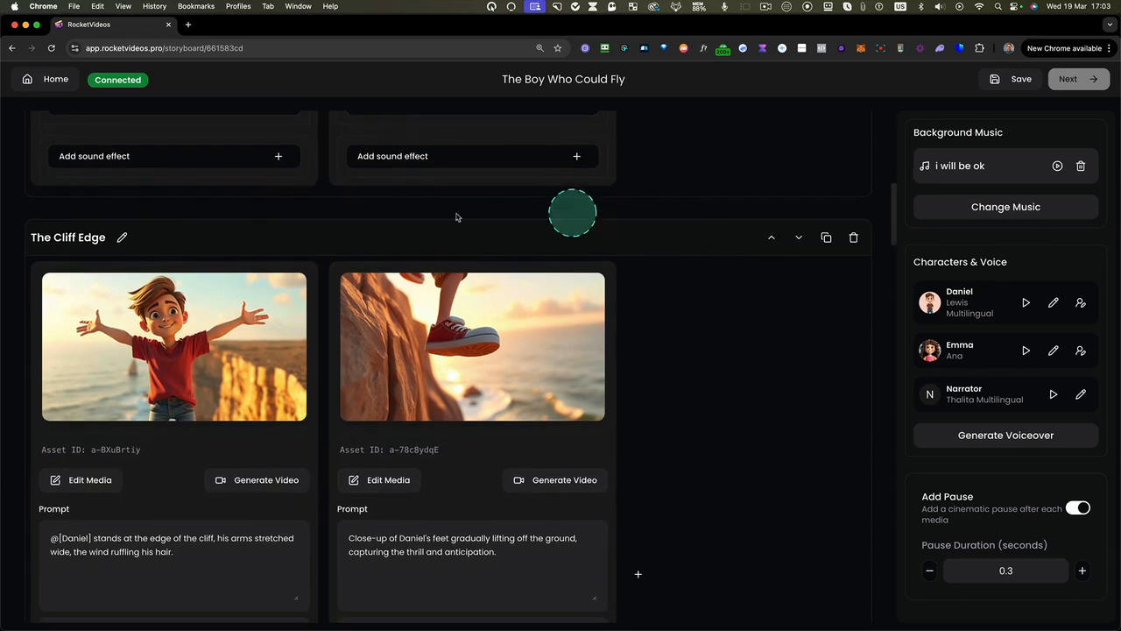
scroll(657, 368, "down", 5)
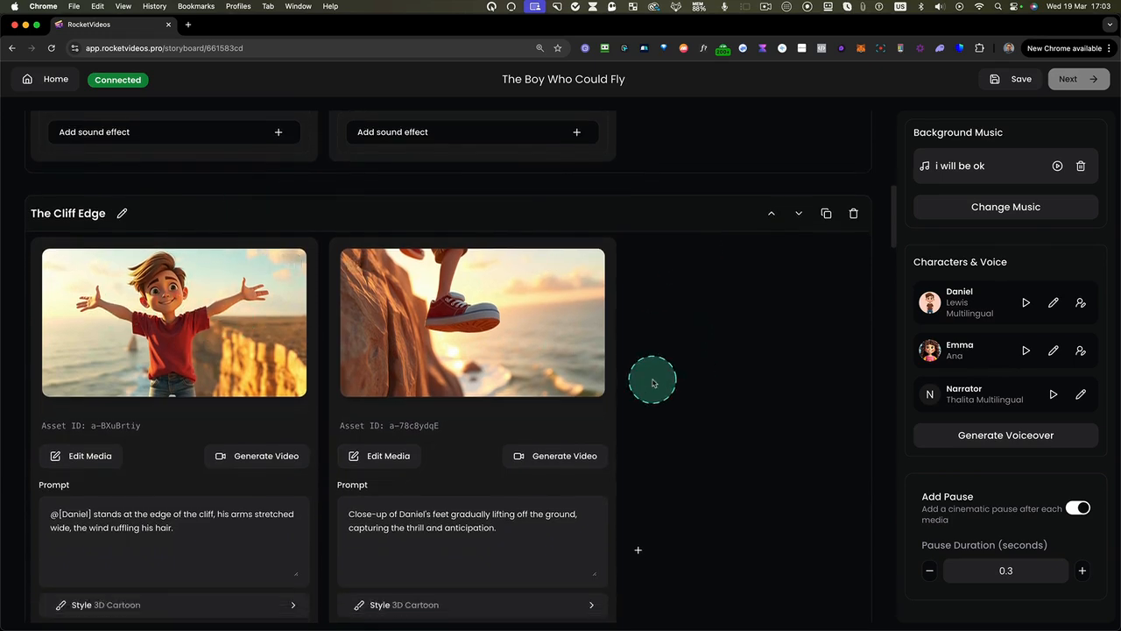
scroll(666, 351, "down", 4)
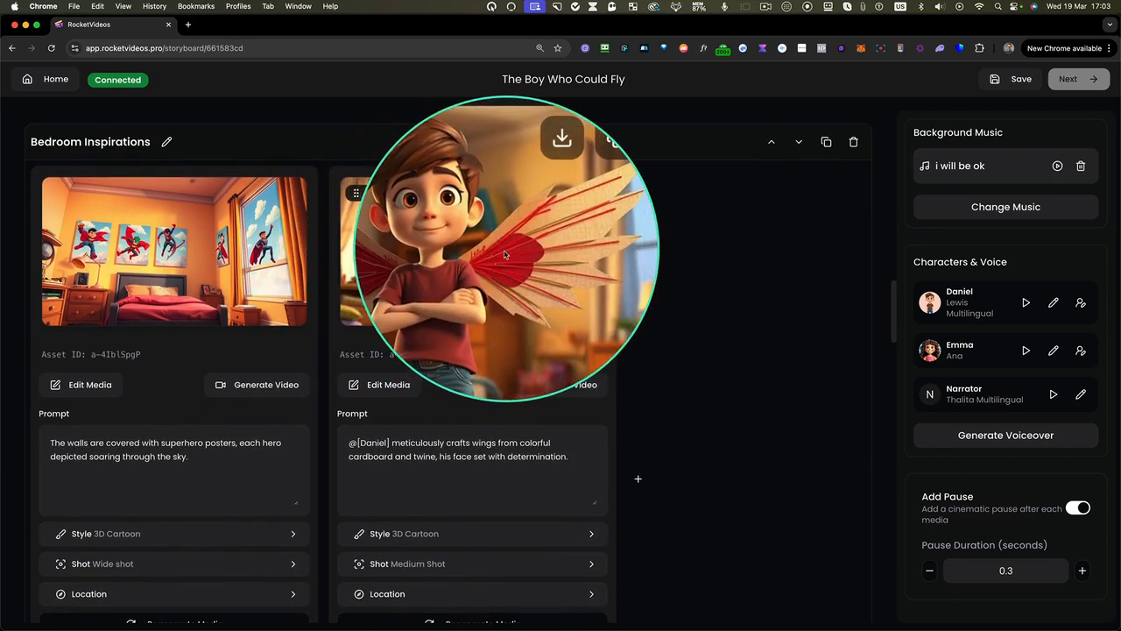
scroll(658, 325, "down", 4)
scroll(661, 328, "down", 6)
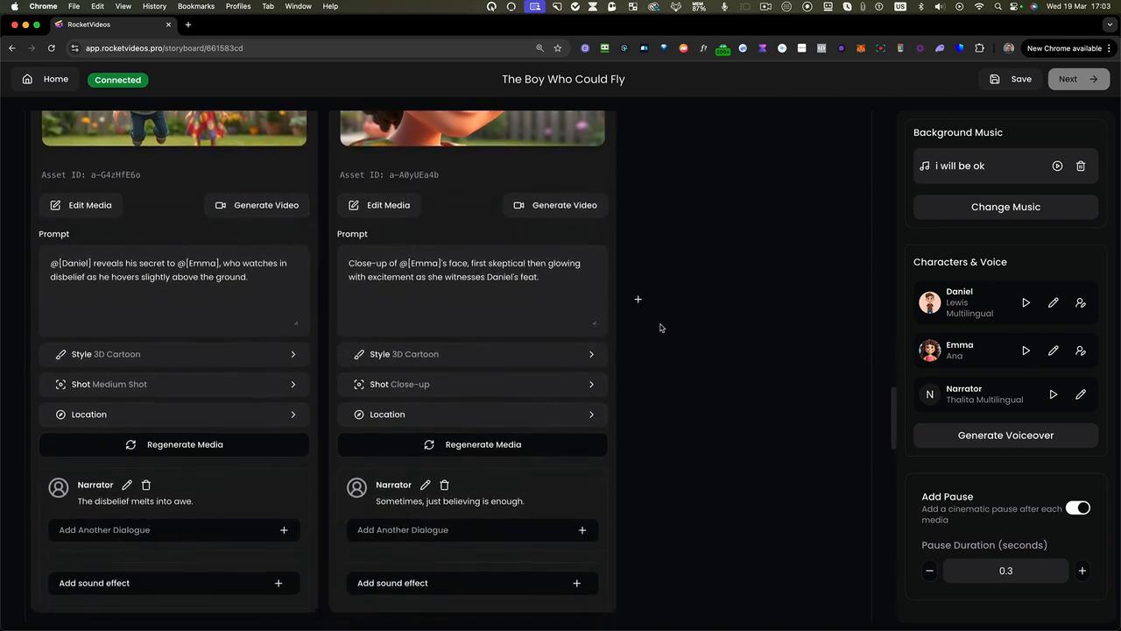
scroll(661, 328, "down", 4)
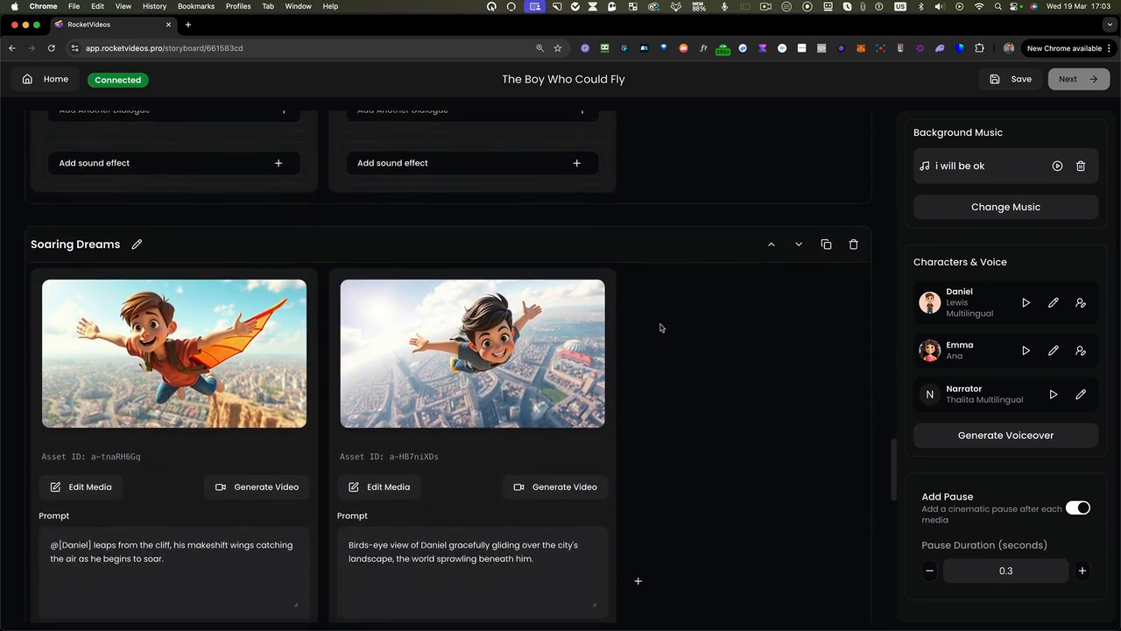
scroll(649, 361, "down", 8)
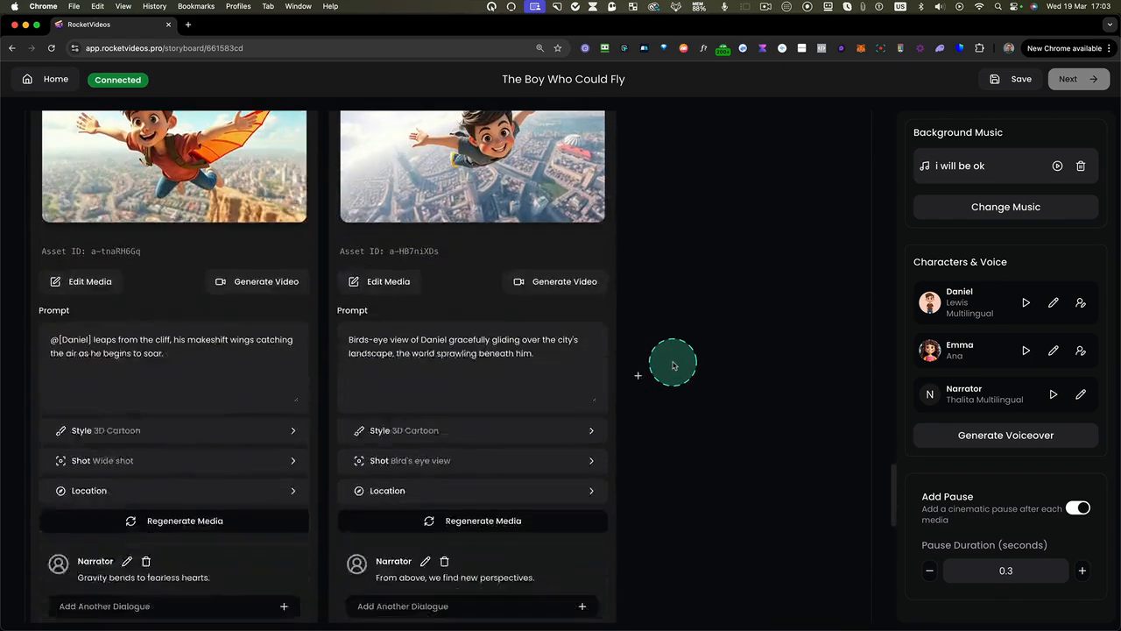
scroll(672, 365, "down", 2)
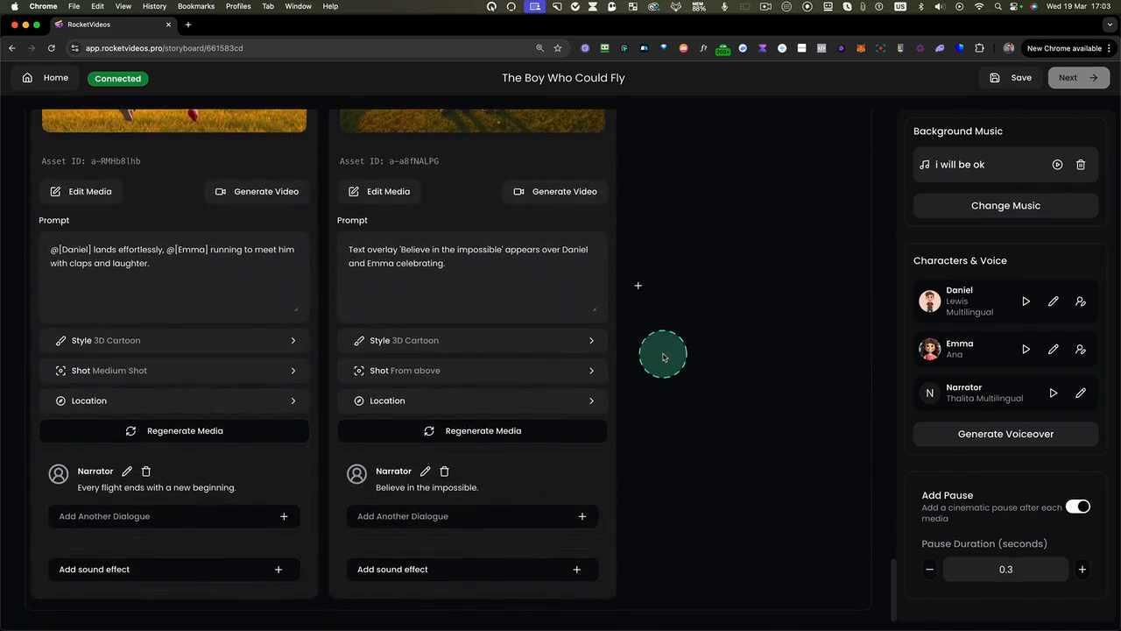
scroll(665, 341, "up", 5)
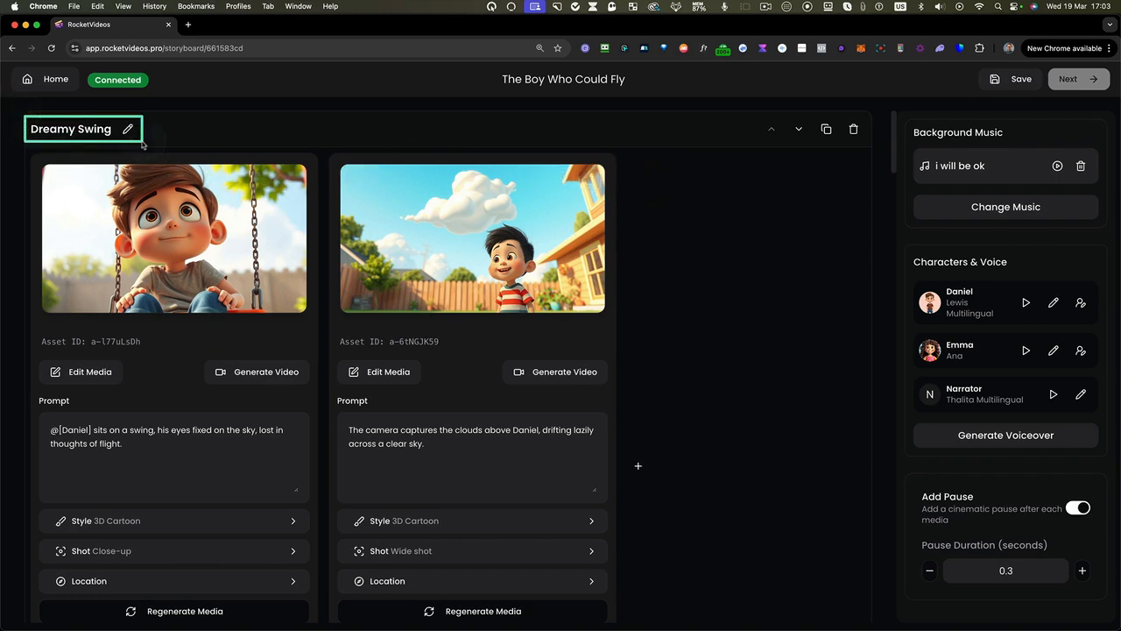
Examine how the storyboard is divided into scenes and inspect the first Dreamy Swing image with its prompt and settings
scroll(26, 152, "down", 5)
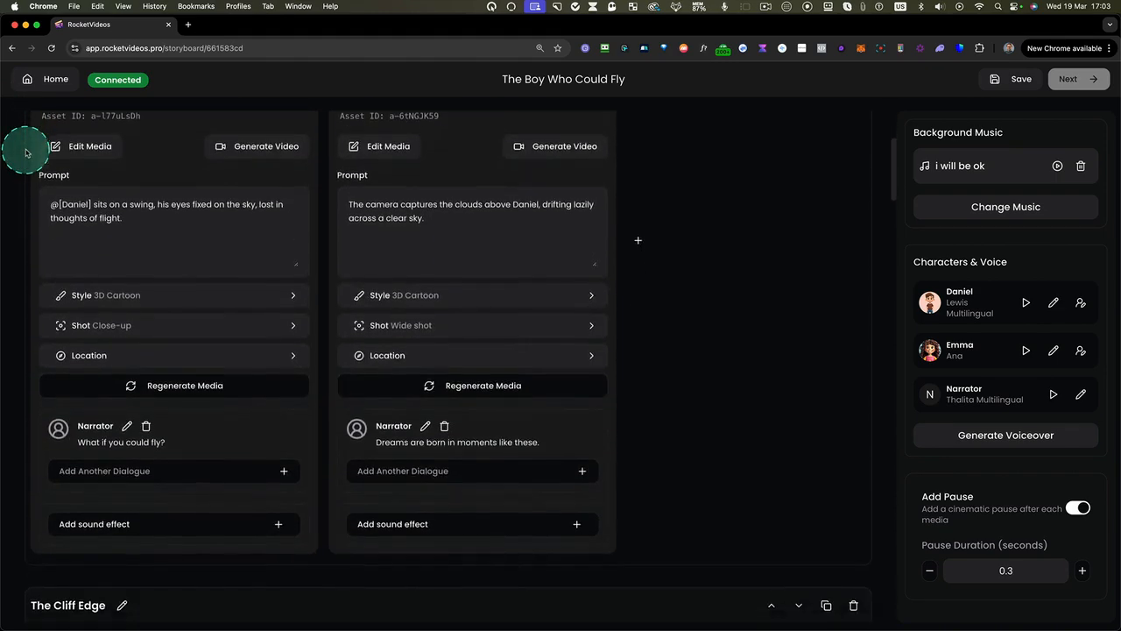
scroll(26, 152, "down", 3)
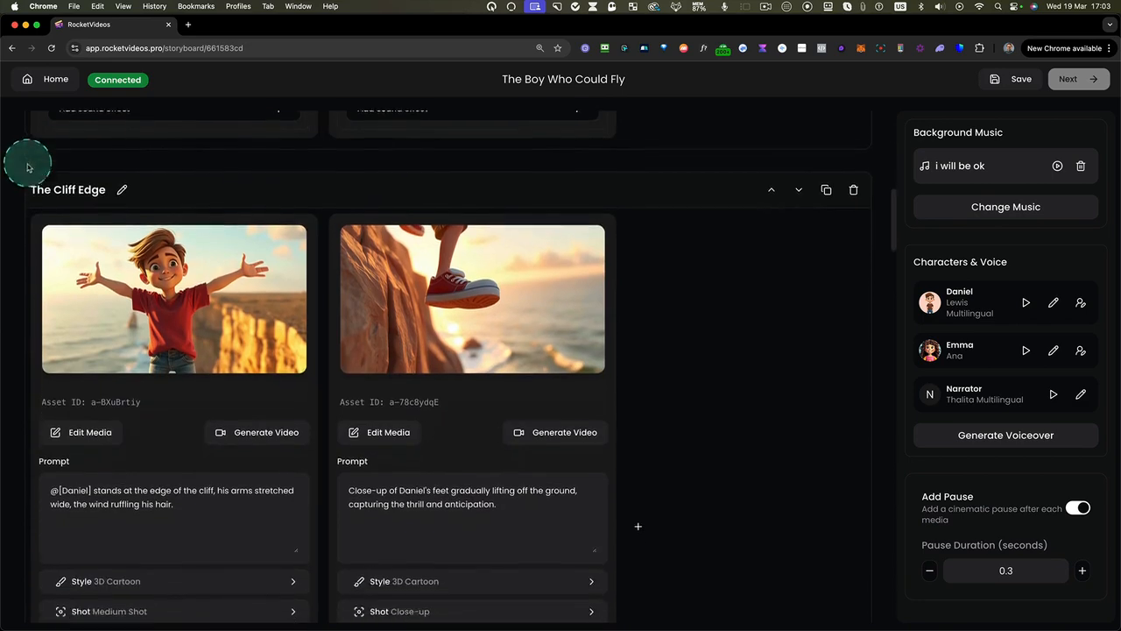
left_click_drag(21, 158, 496, 580)
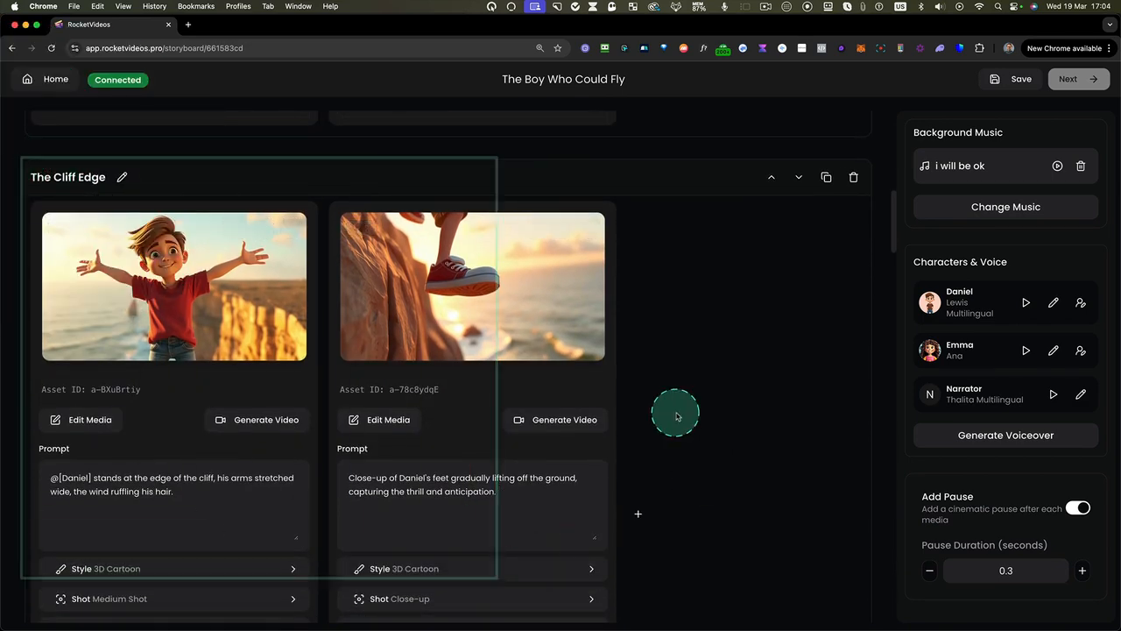
scroll(675, 409, "up", 10)
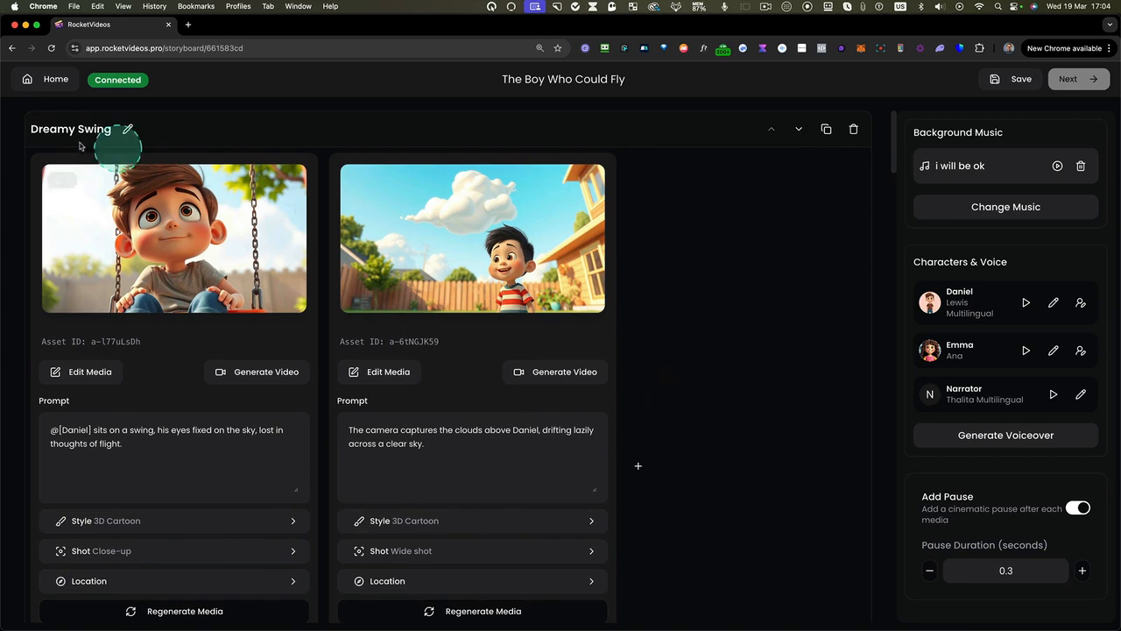
mouse_move(28, 151)
left_mouse_down()
mouse_move(102, 297)
mouse_move(340, 589)
mouse_move(343, 620)
mouse_move(317, 622)
left_mouse_up()
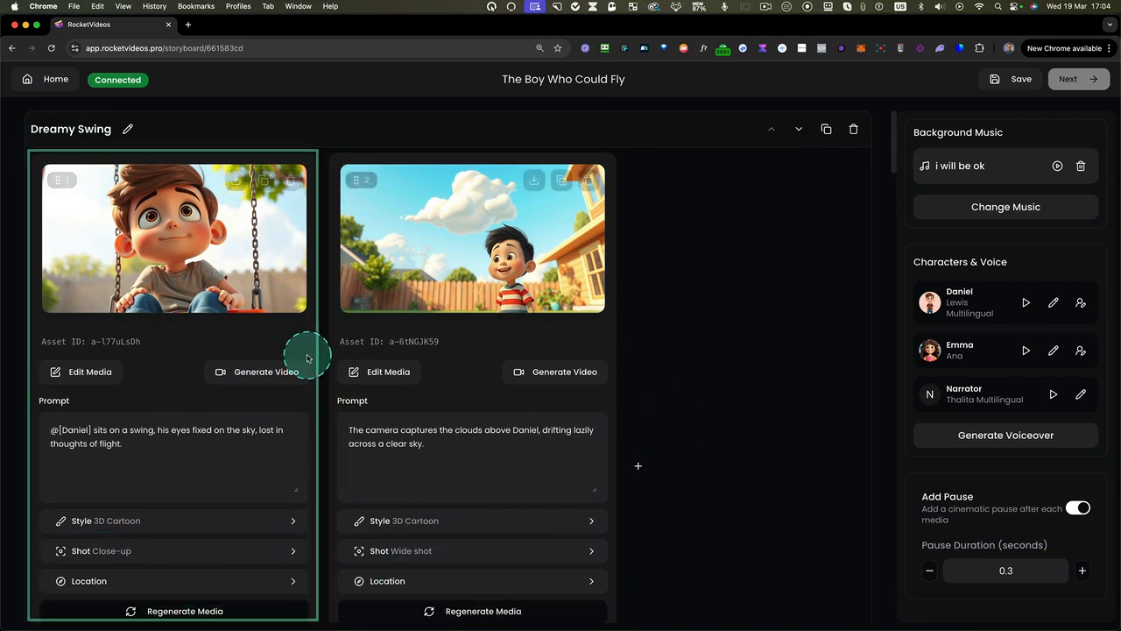
scroll(214, 301, "down", 1)
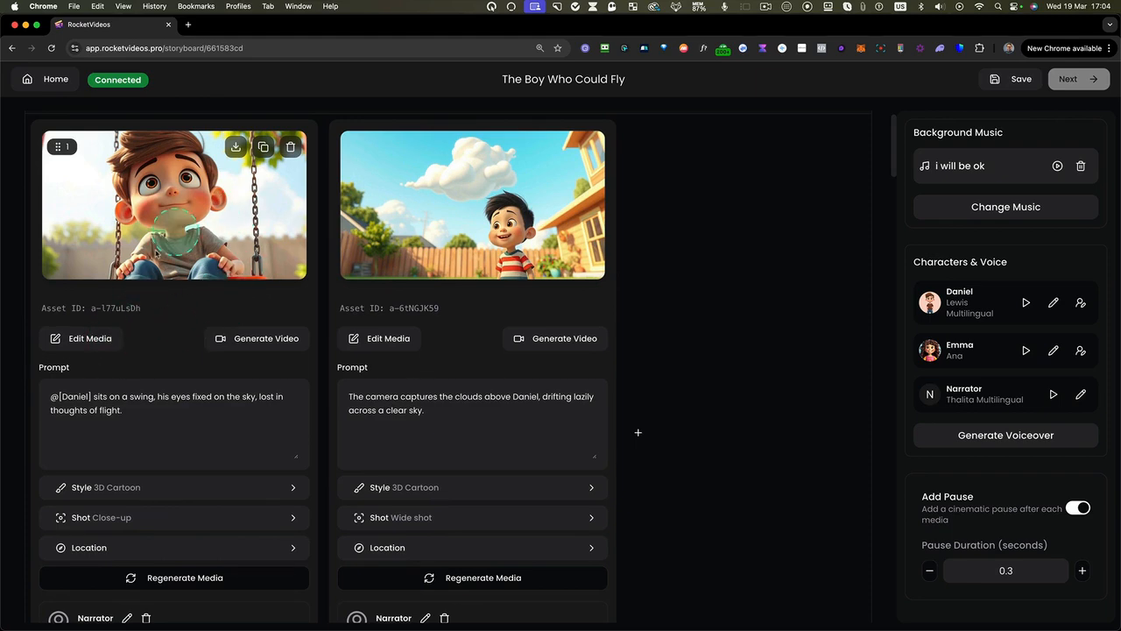
scroll(202, 252, "up", 5)
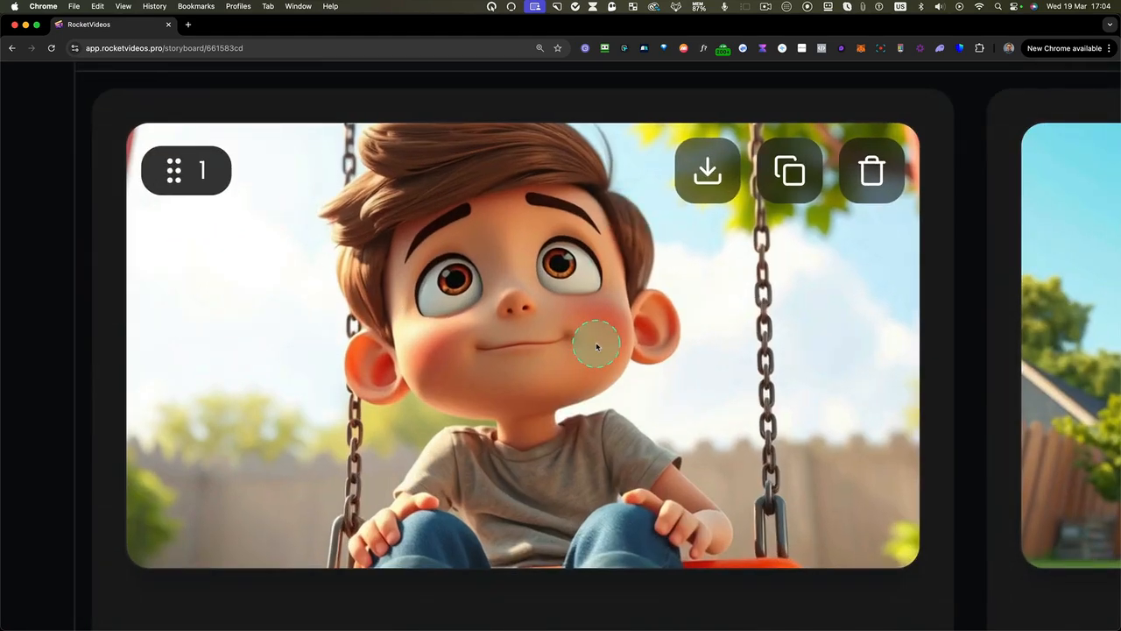
scroll(596, 347, "down", 5)
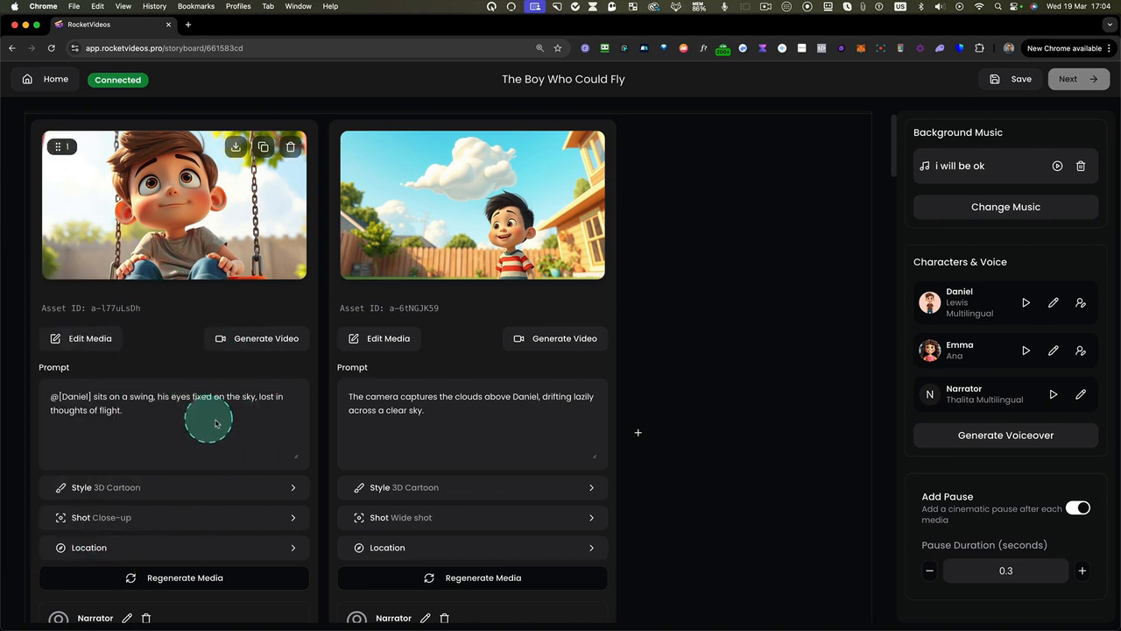
scroll(229, 429, "down", 1)
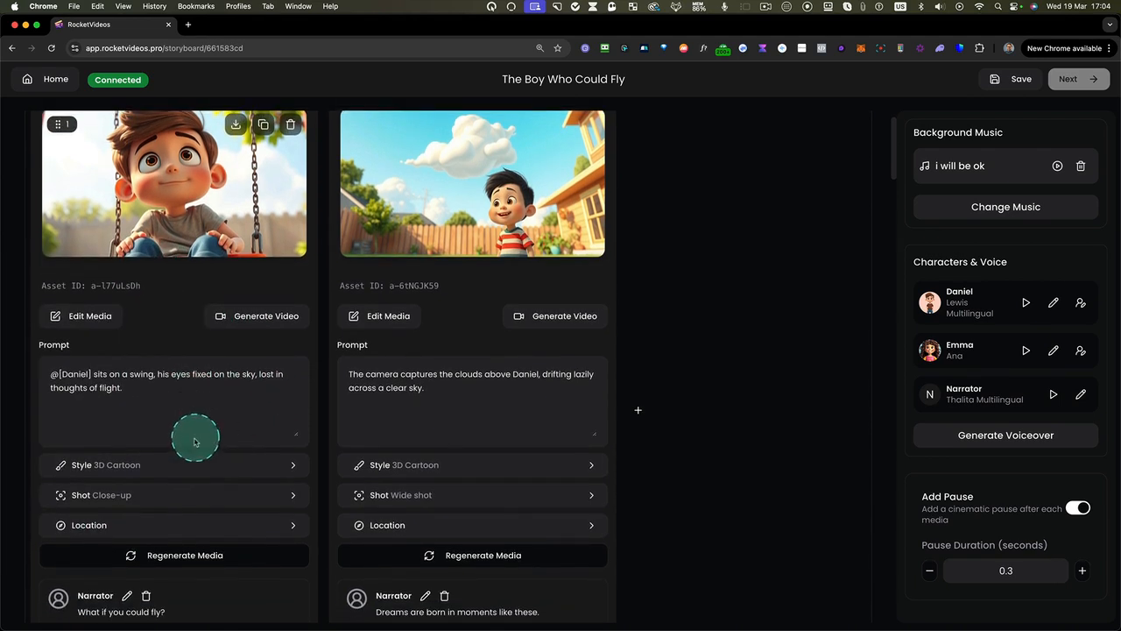
scroll(210, 385, "up", 1)
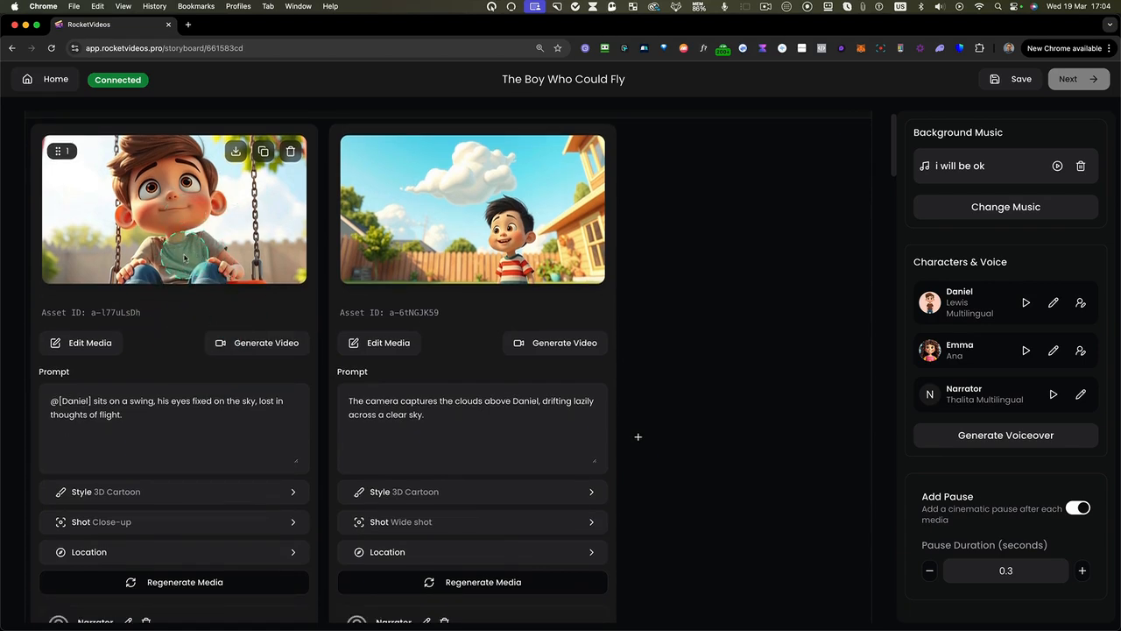
scroll(166, 325, "up", 1)
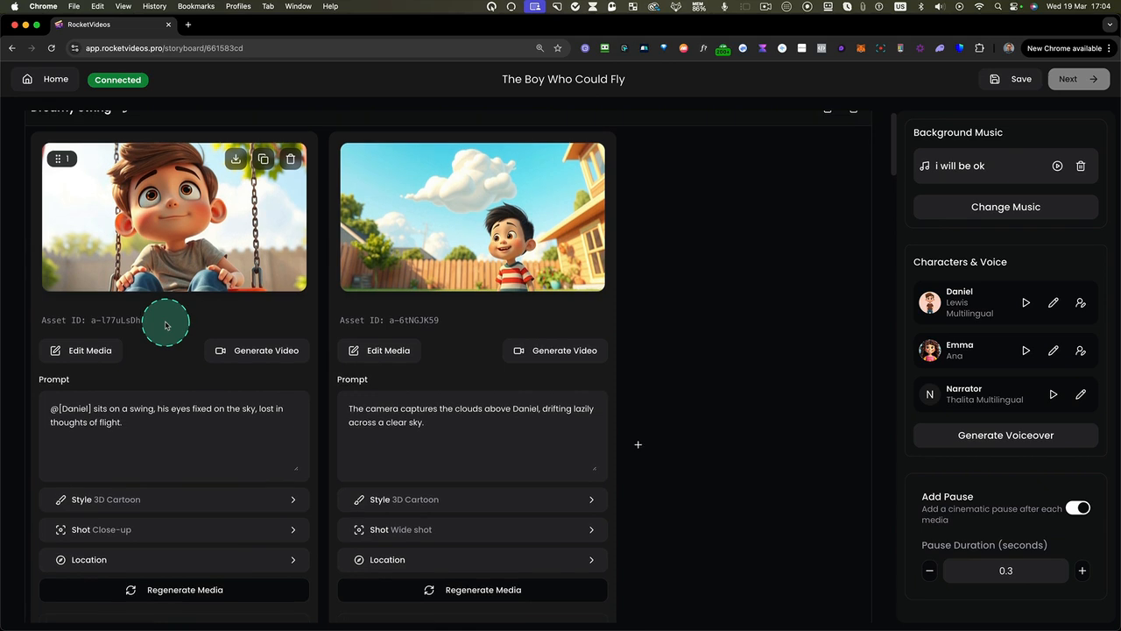
For the first Dreamy Swing image, replace "sits" with "stand" in the prompt and save its location settings with the weather set to "Rainy"
scroll(162, 296, "down", 1)
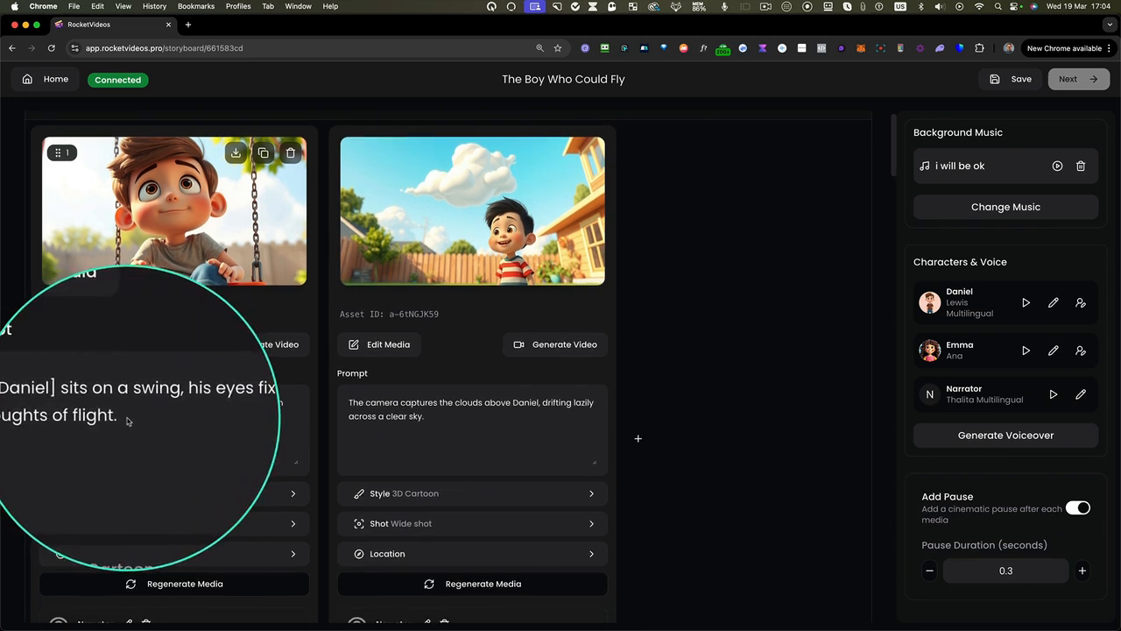
double_click(105, 407)
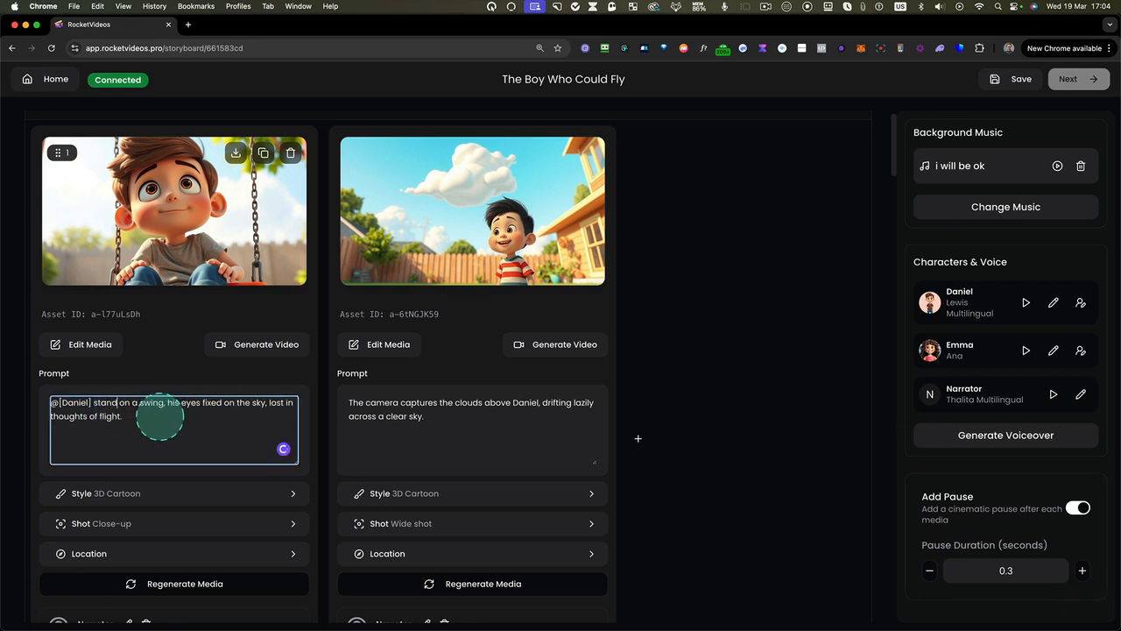
scroll(153, 421, "down", 1)
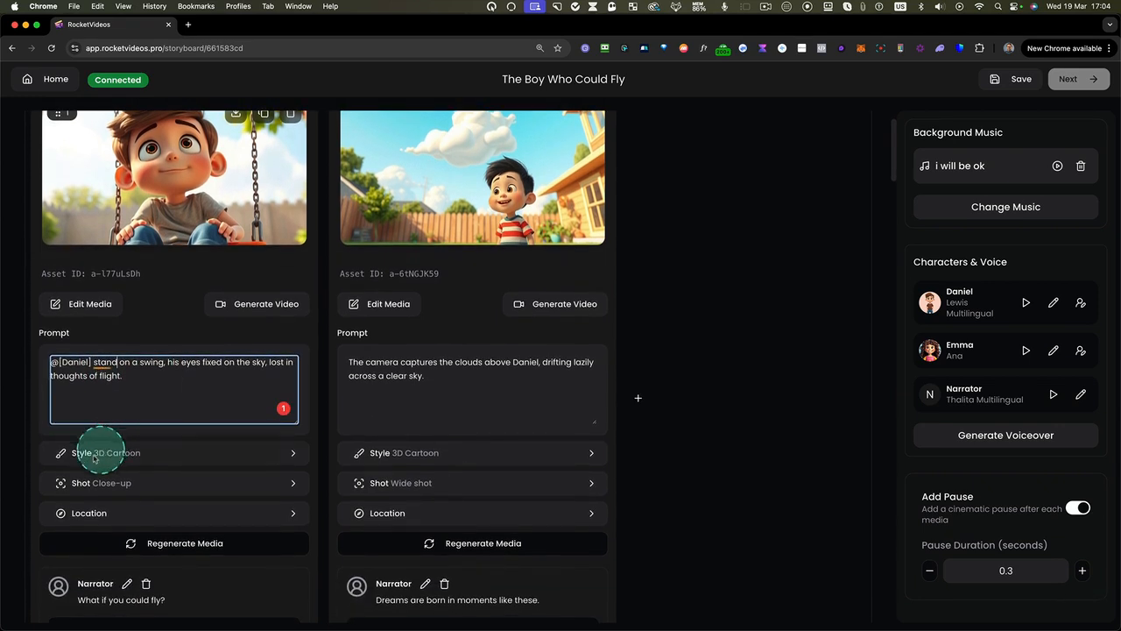
left_click(95, 515)
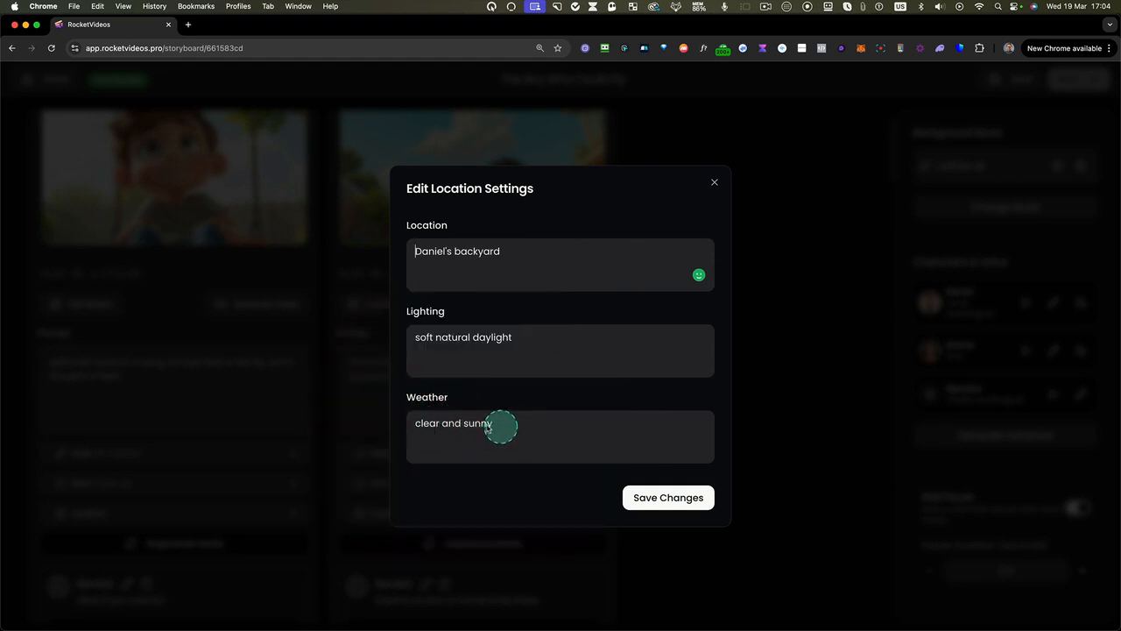
left_click_drag(503, 426, 400, 422)
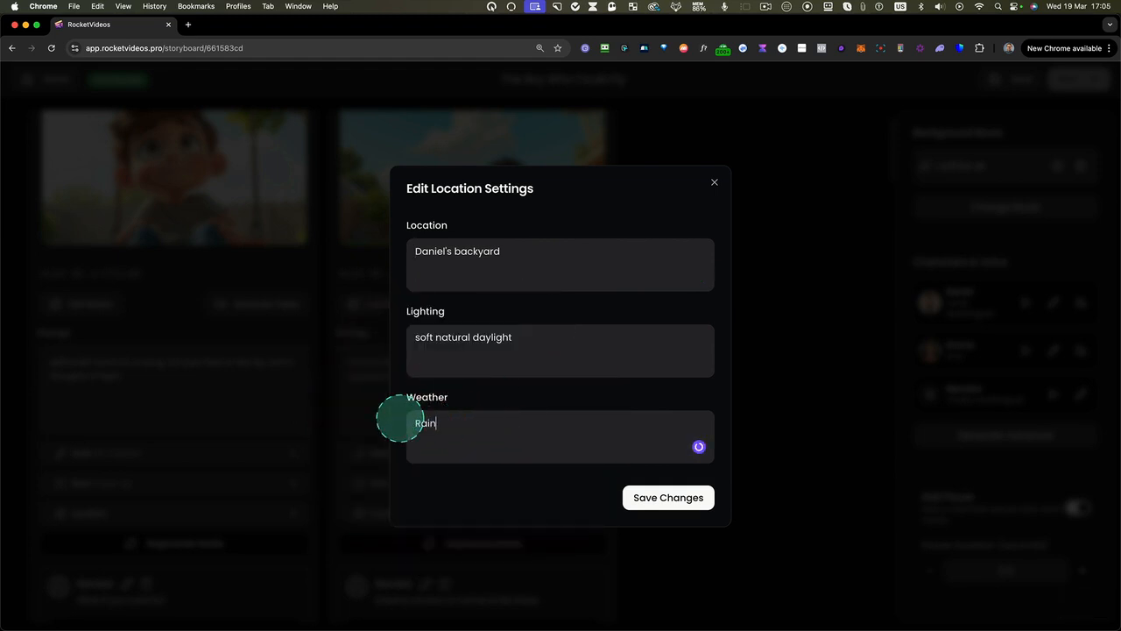
left_click(664, 497)
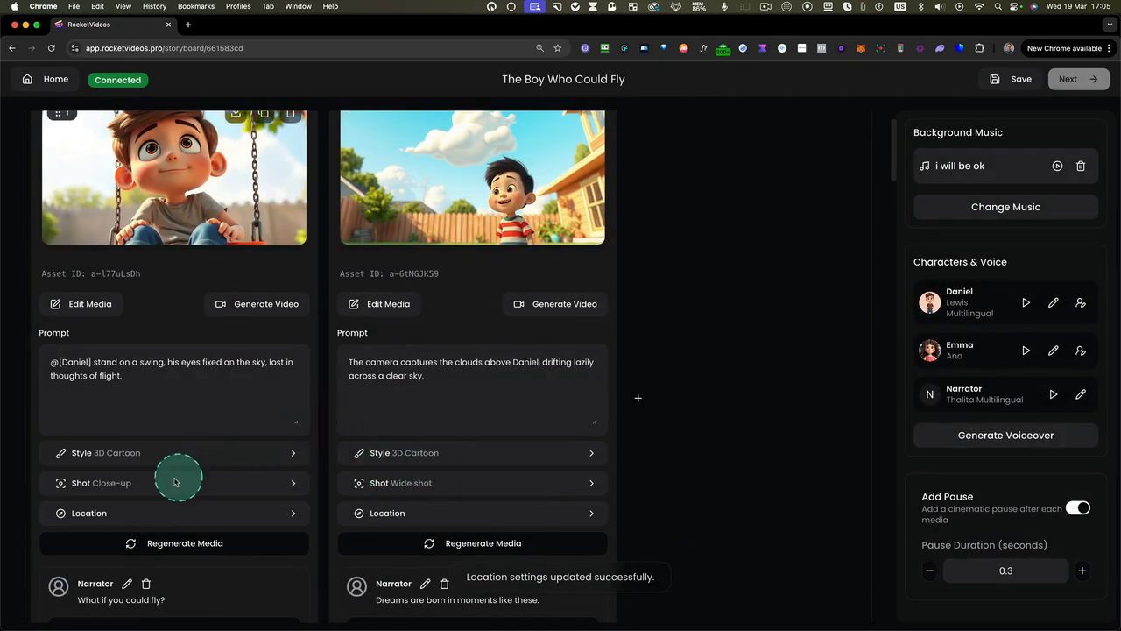
Set the first Dreamy Swing image's shot type to Medium Shot and regenerate its media
left_click(94, 487)
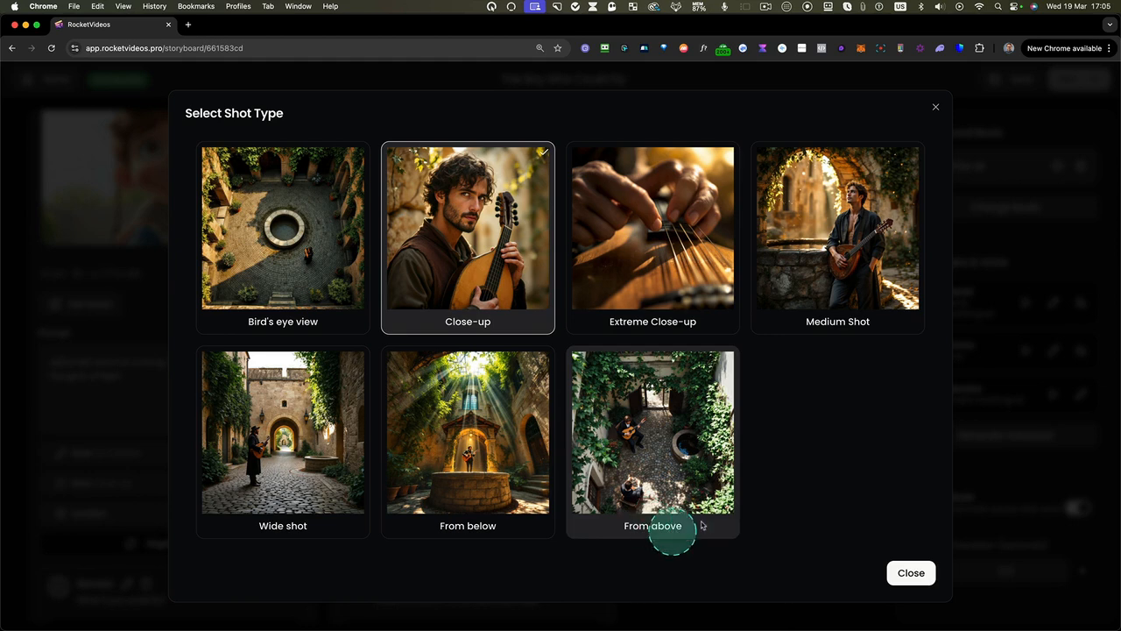
left_click(845, 210)
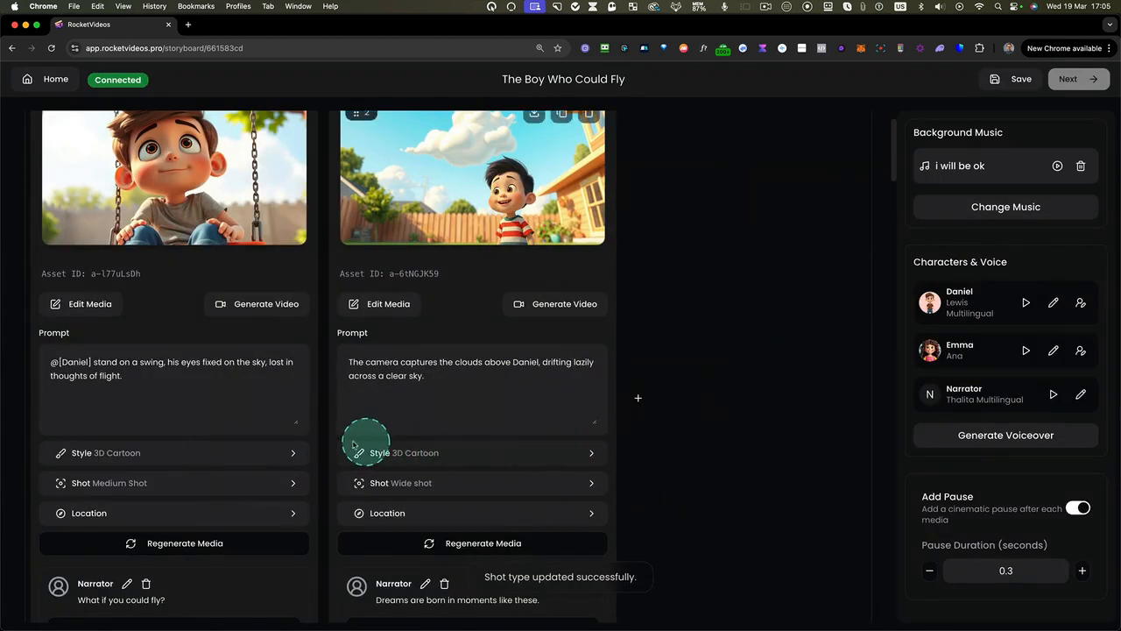
left_click(166, 545)
scroll(175, 445, "up", 2)
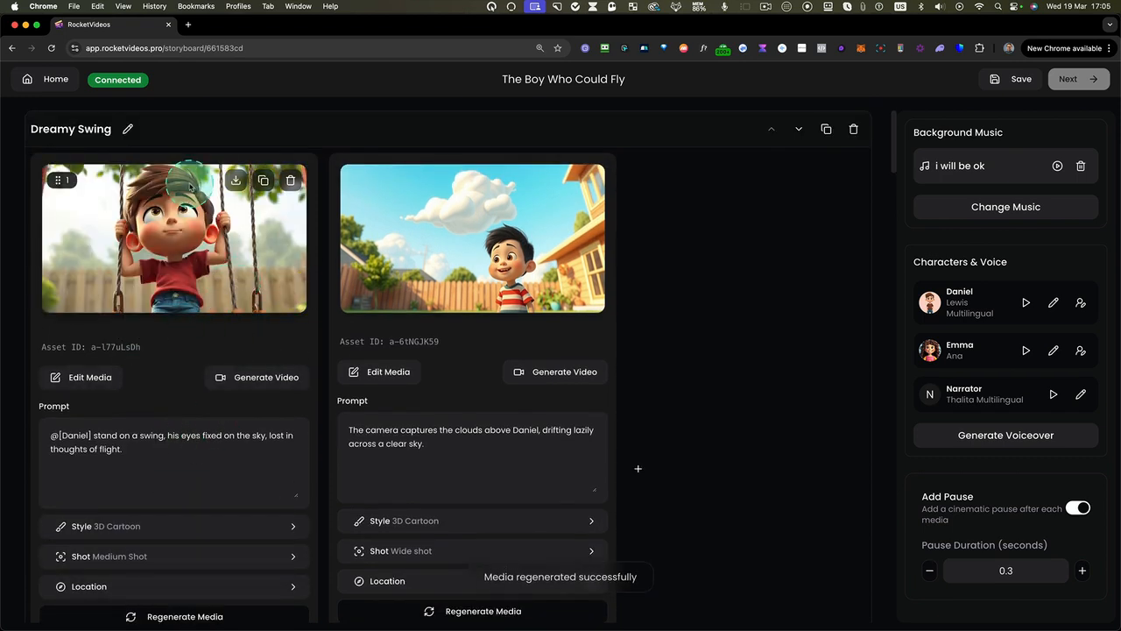
Use Generative Fill's Erase tool with a 35px brush to remove the rightmost swing rope and its metal link from the first Dreamy Swing image
scroll(186, 302, "down", 1)
scroll(186, 277, "up", 1)
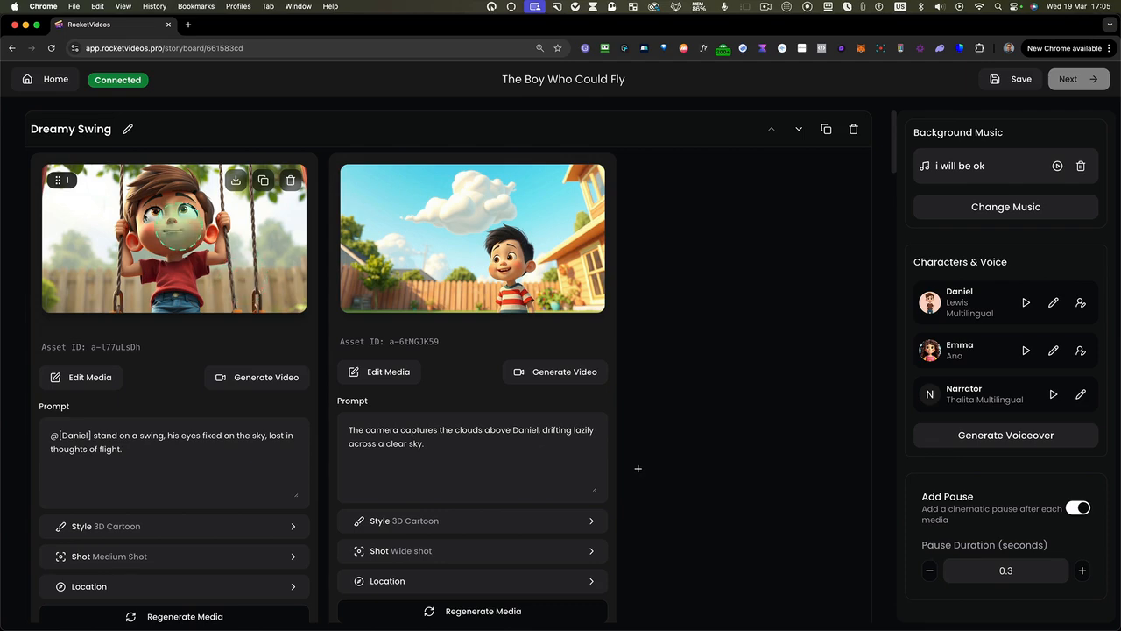
left_click(90, 378)
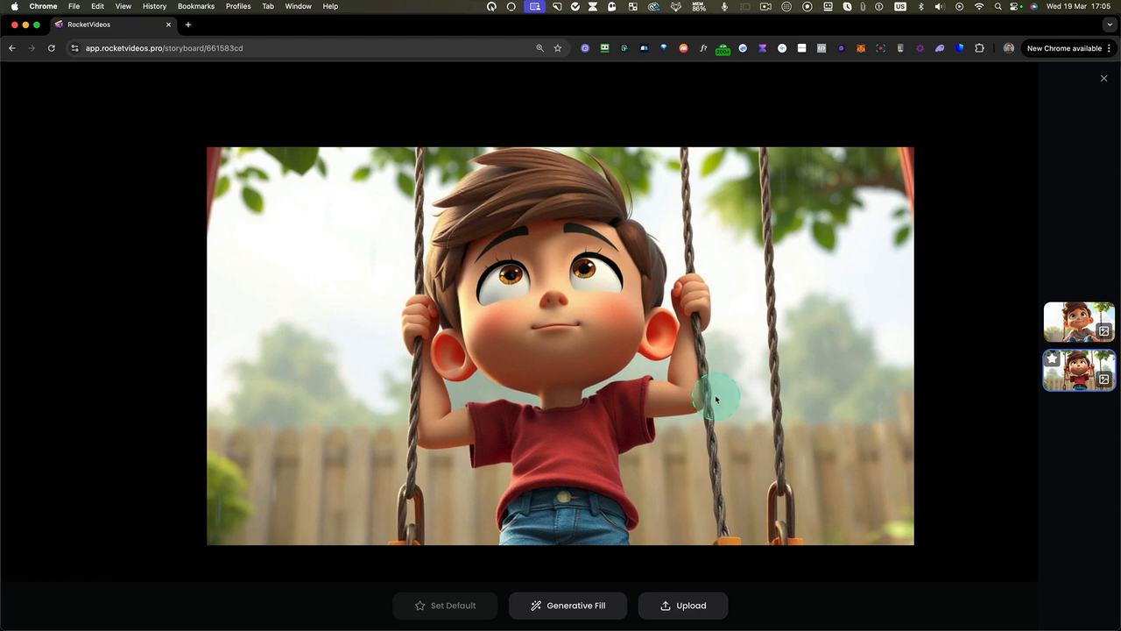
left_click(568, 602)
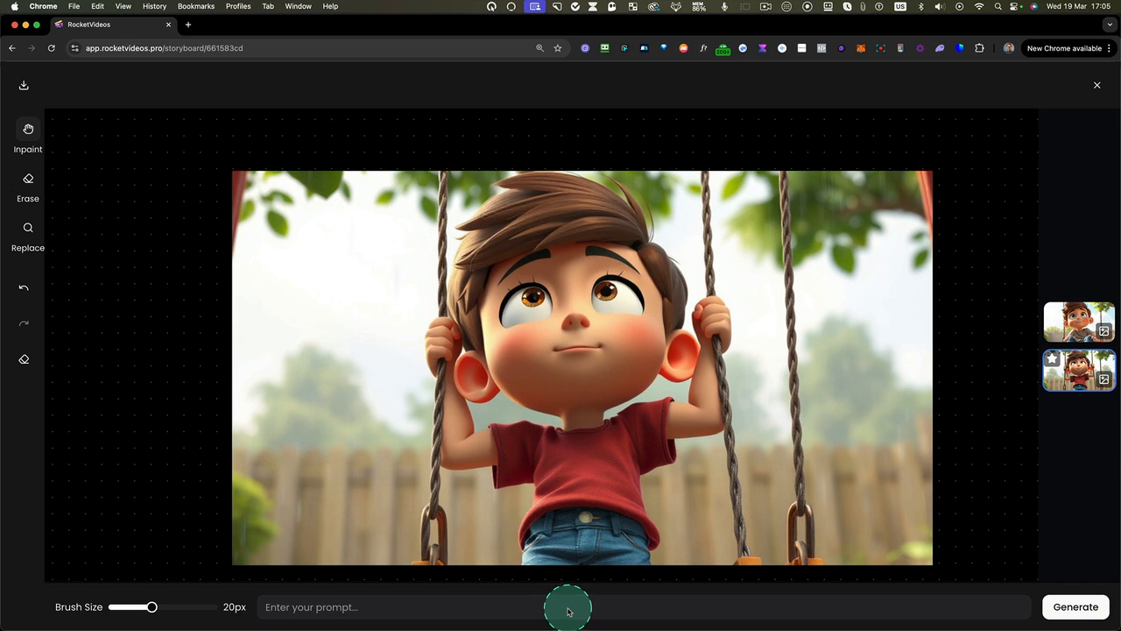
left_click(32, 141)
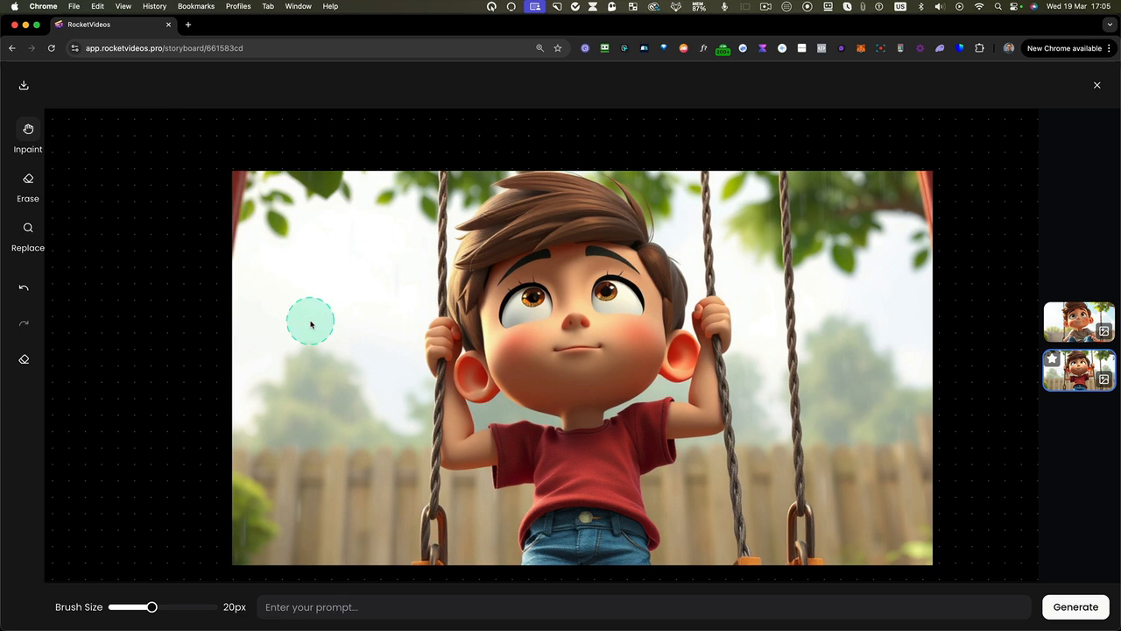
left_click(27, 182)
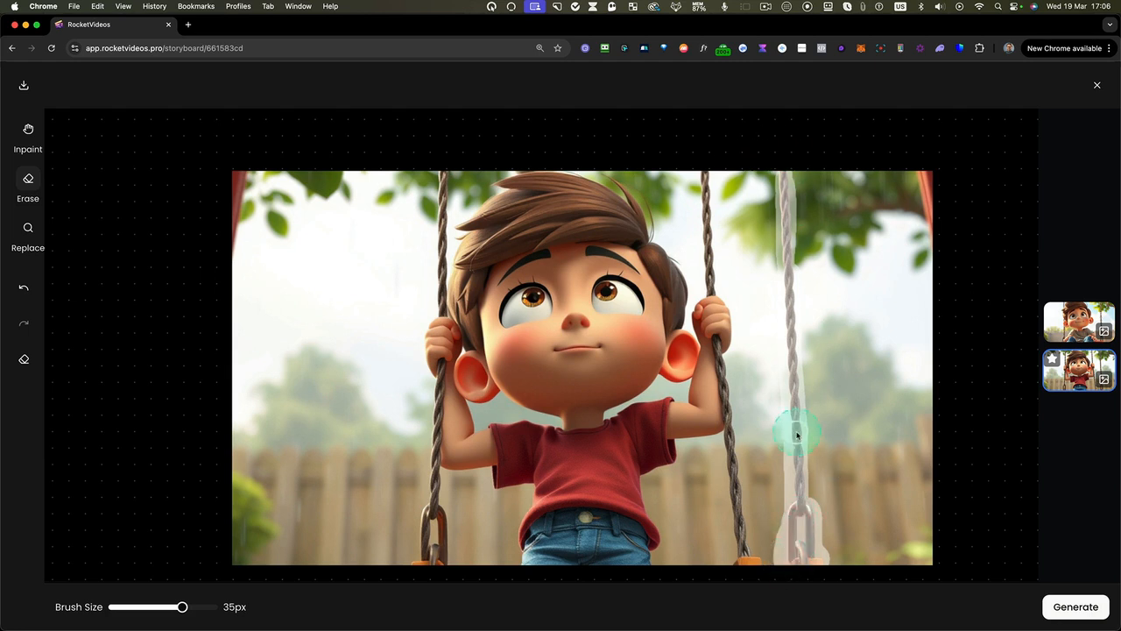
left_click(1074, 606)
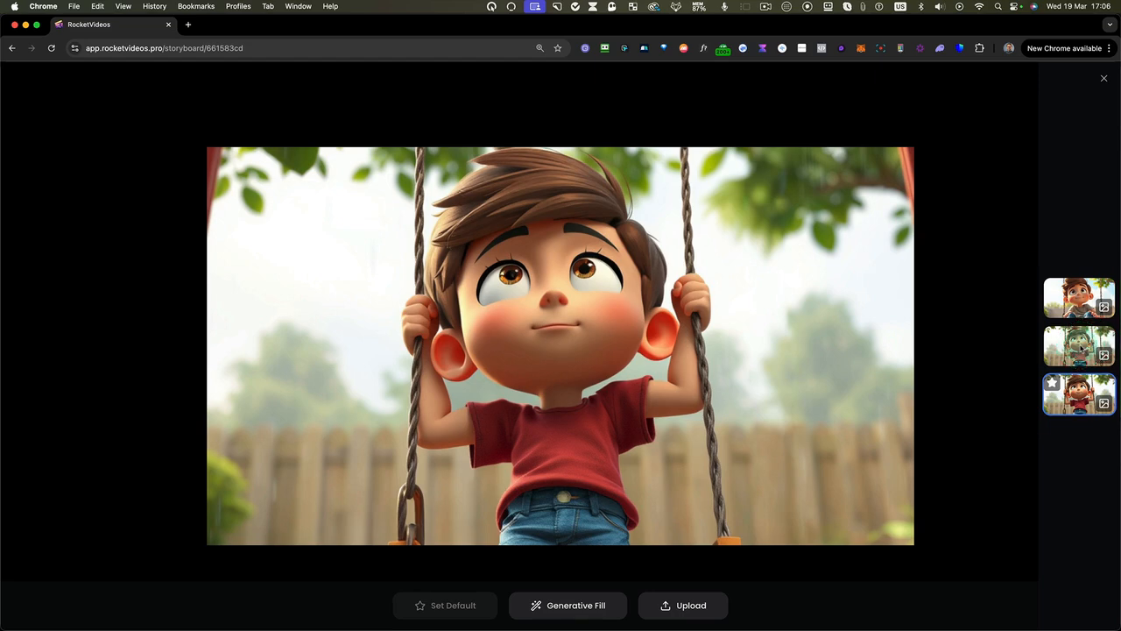
Compare the image's versions, then inpaint the leaves and sky beside the boy using a 41px brush and the prompt "A yellow bright sun"
left_click(1080, 345)
left_click(1088, 304)
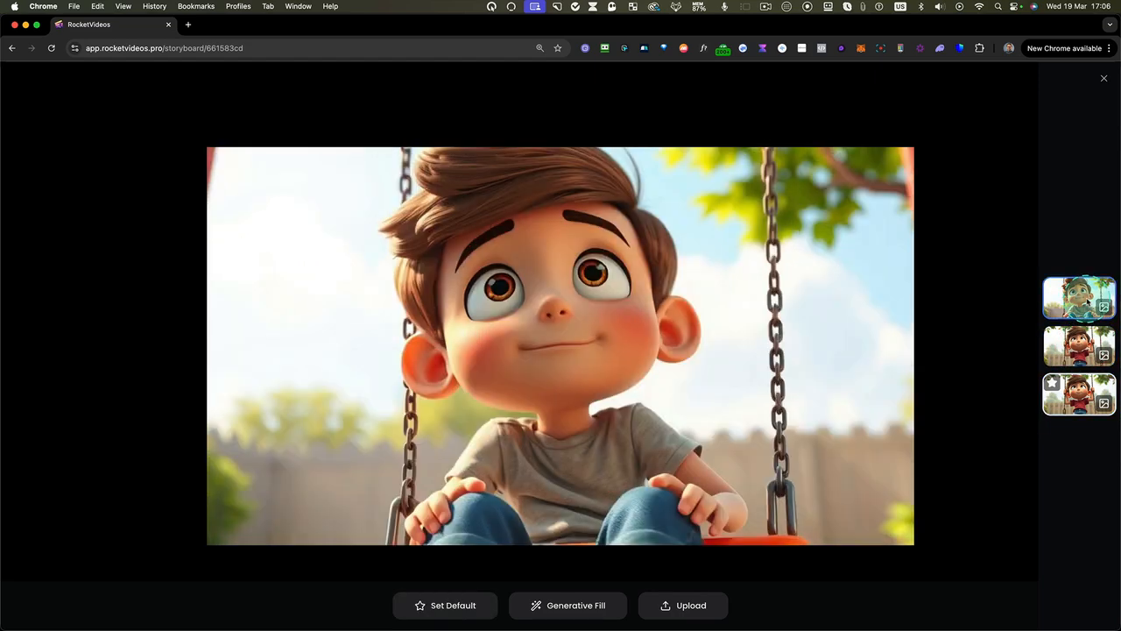
left_click(1079, 394)
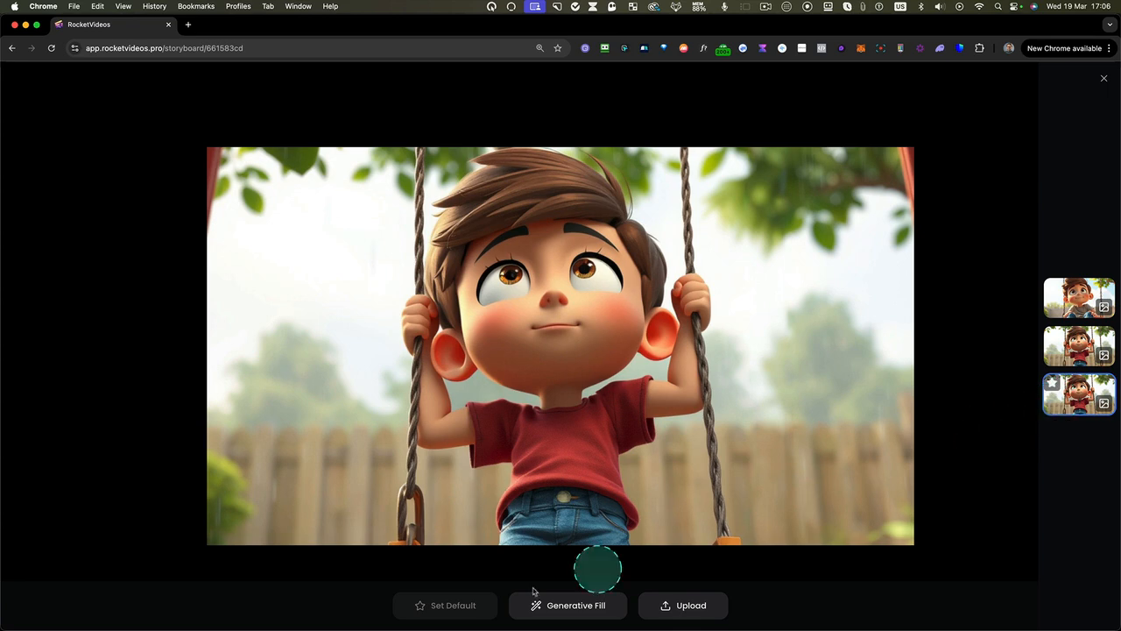
left_click(578, 605)
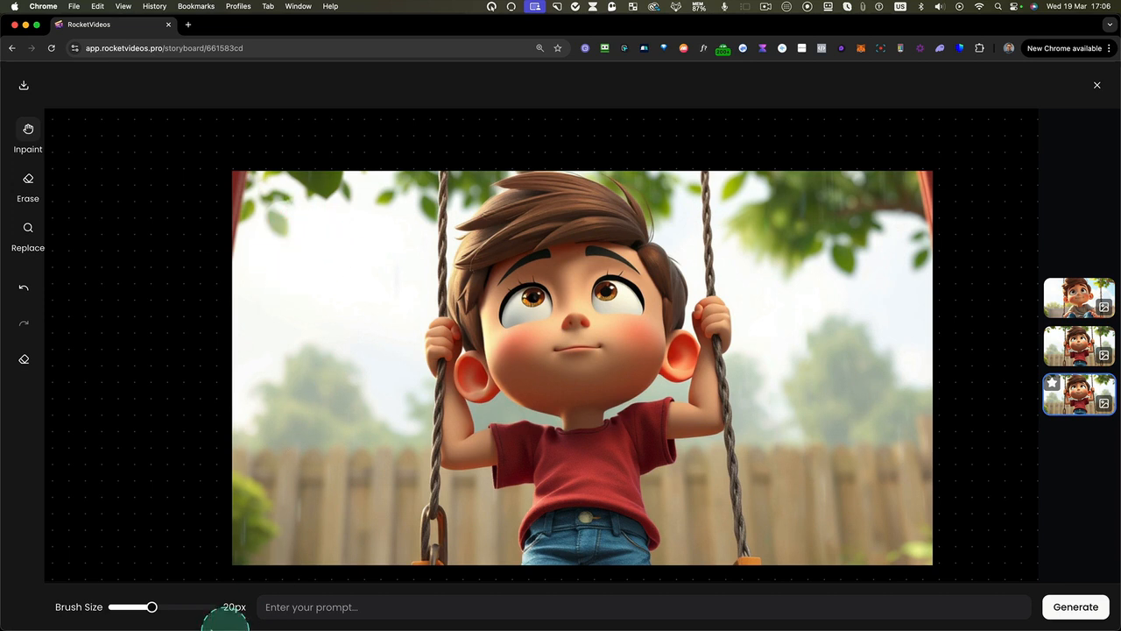
left_click_drag(199, 607, 201, 607)
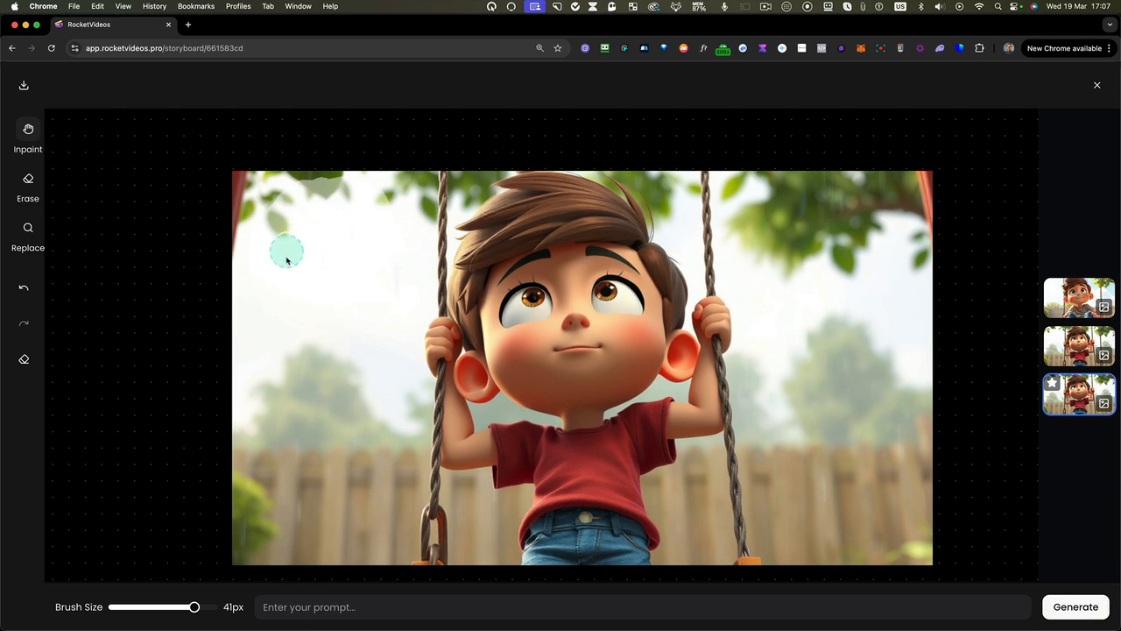
left_click(403, 607)
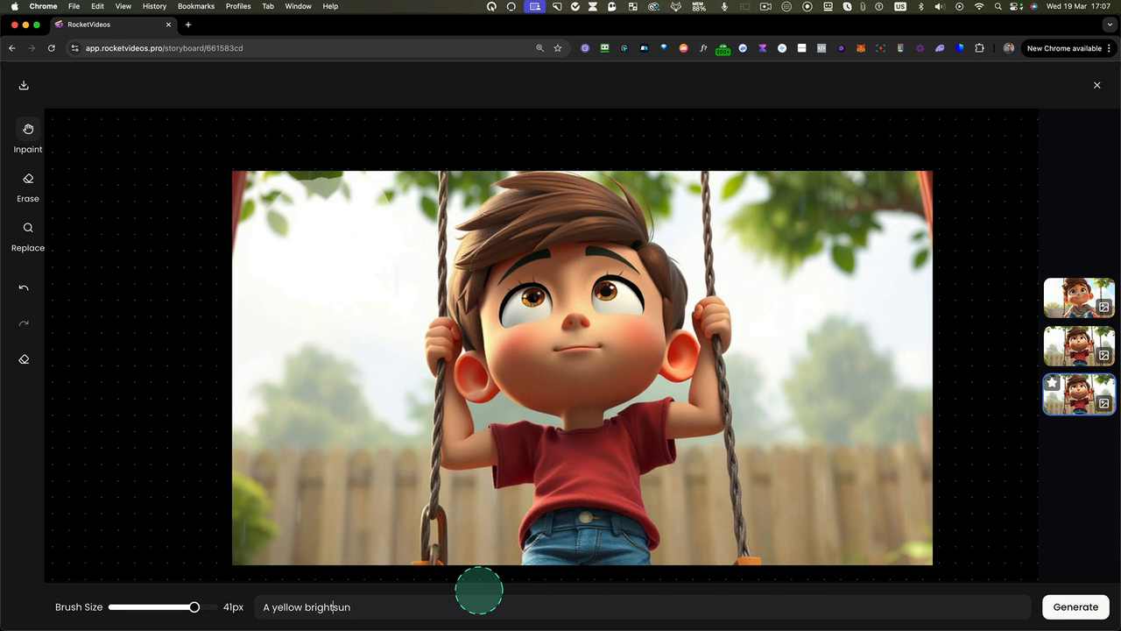
left_click(1075, 606)
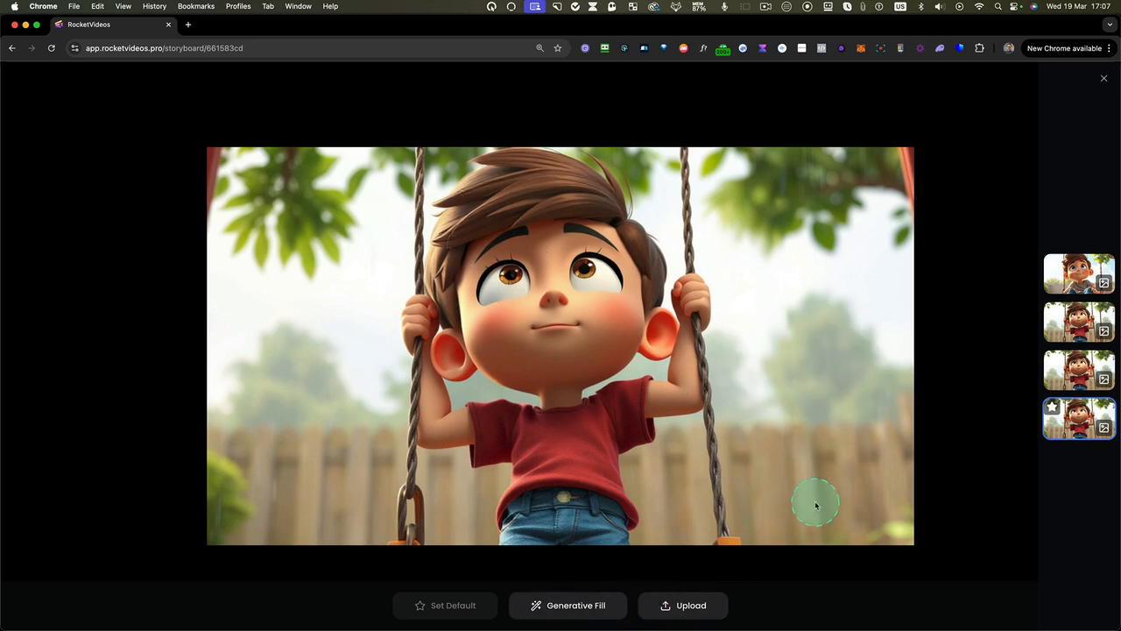
left_click(1080, 394)
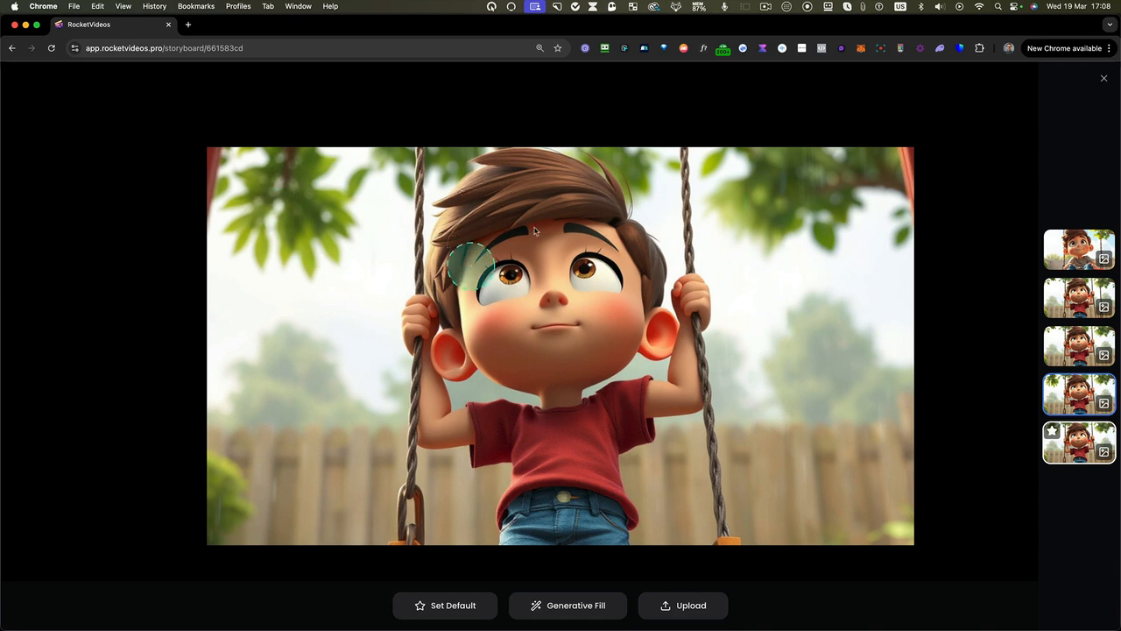
left_click(1103, 79)
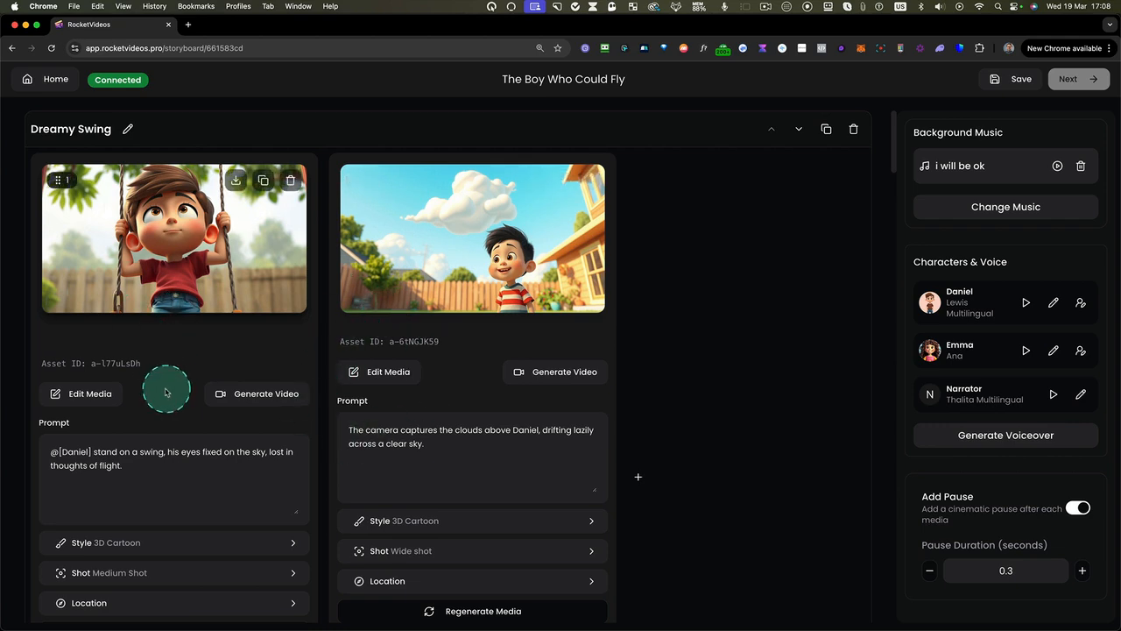
Generate a video from the second image in the Friendship's Spark scene, the girl's close-up, and play it
scroll(124, 401, "down", 5)
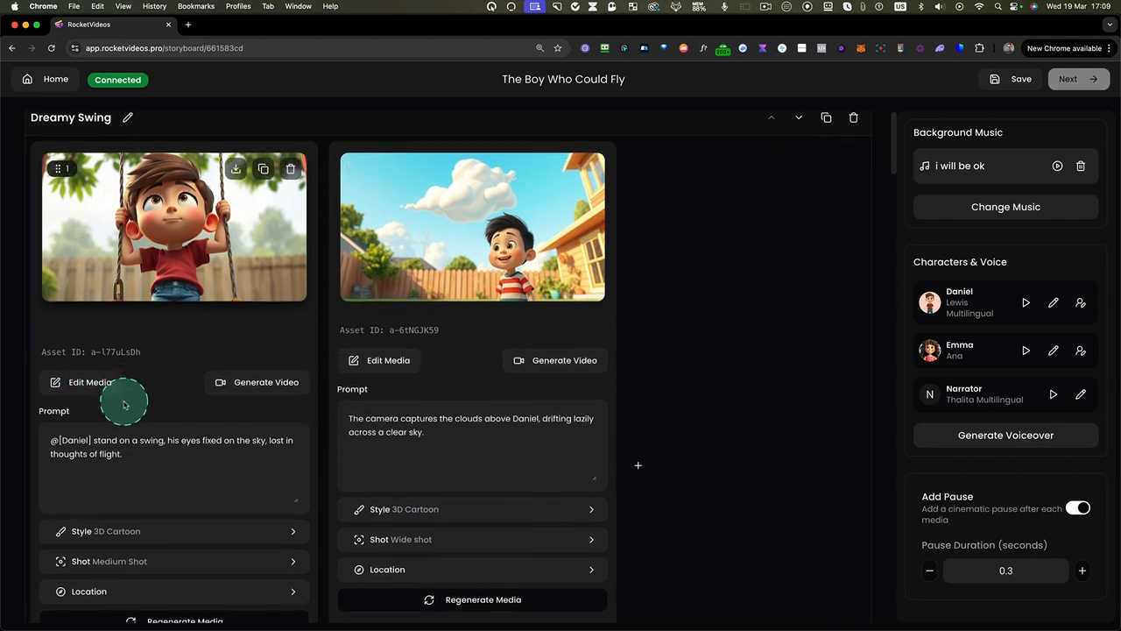
scroll(127, 405, "down", 6)
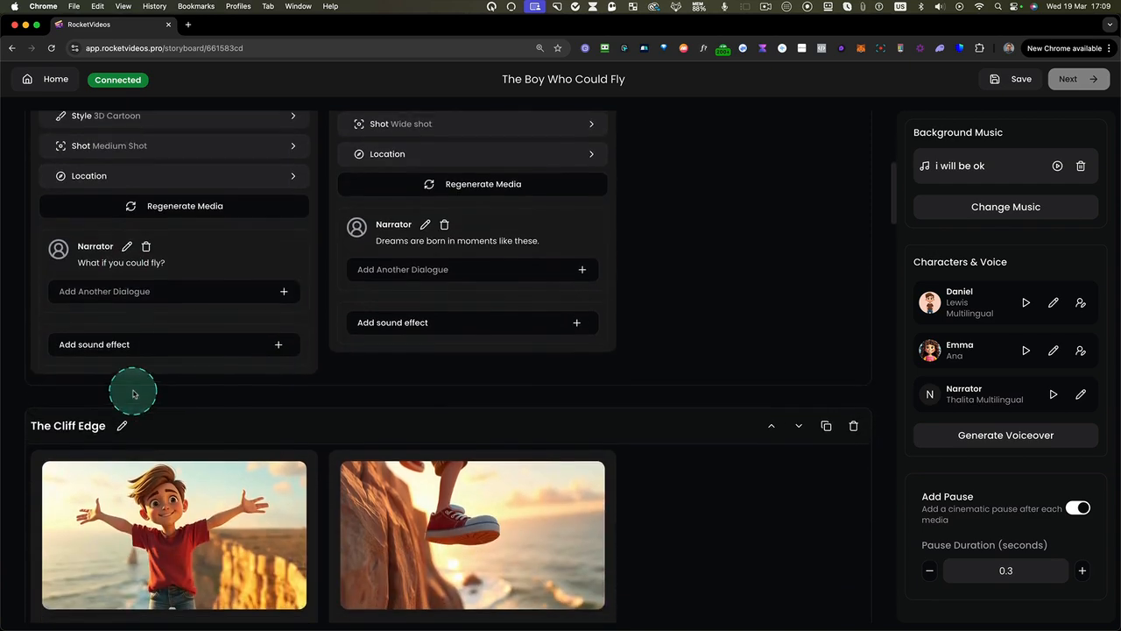
scroll(133, 393, "down", 2)
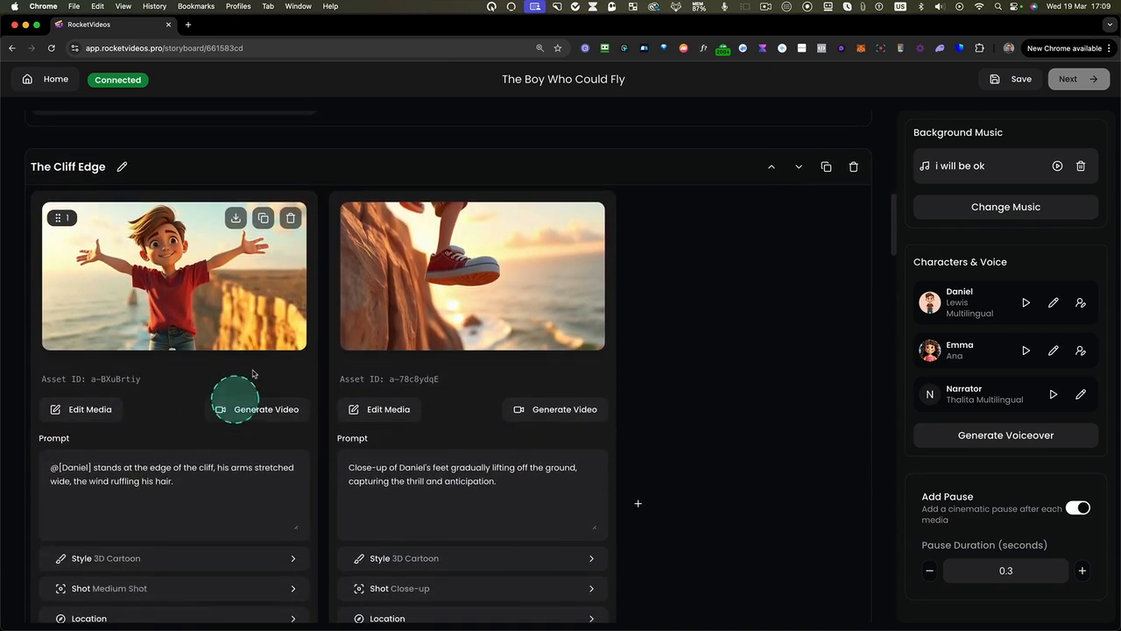
scroll(225, 394, "down", 9)
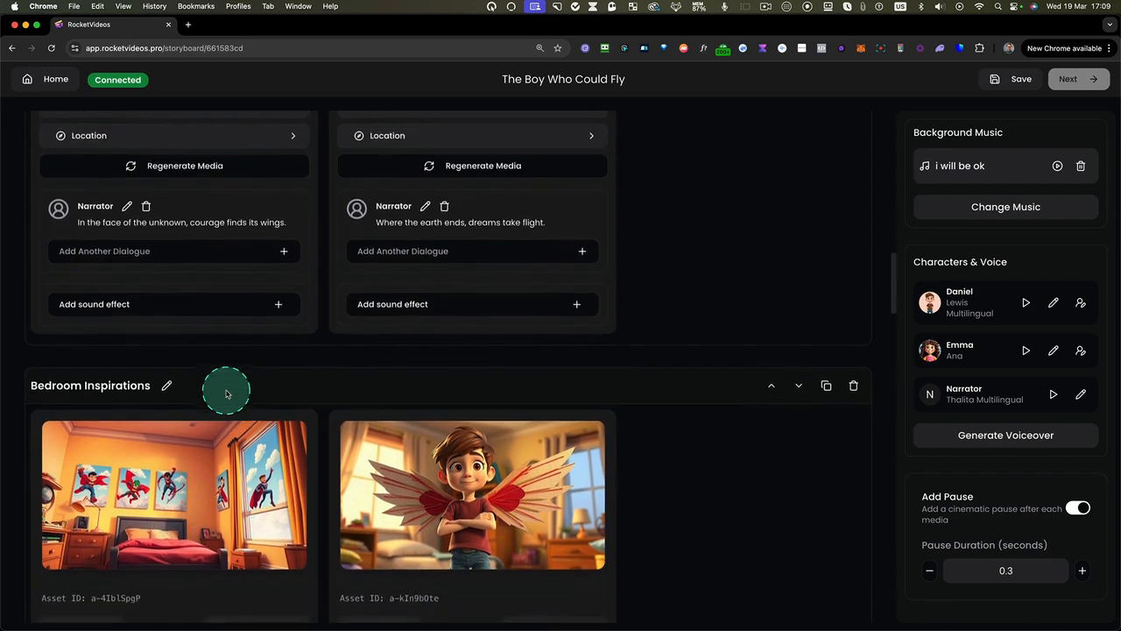
scroll(225, 393, "down", 10)
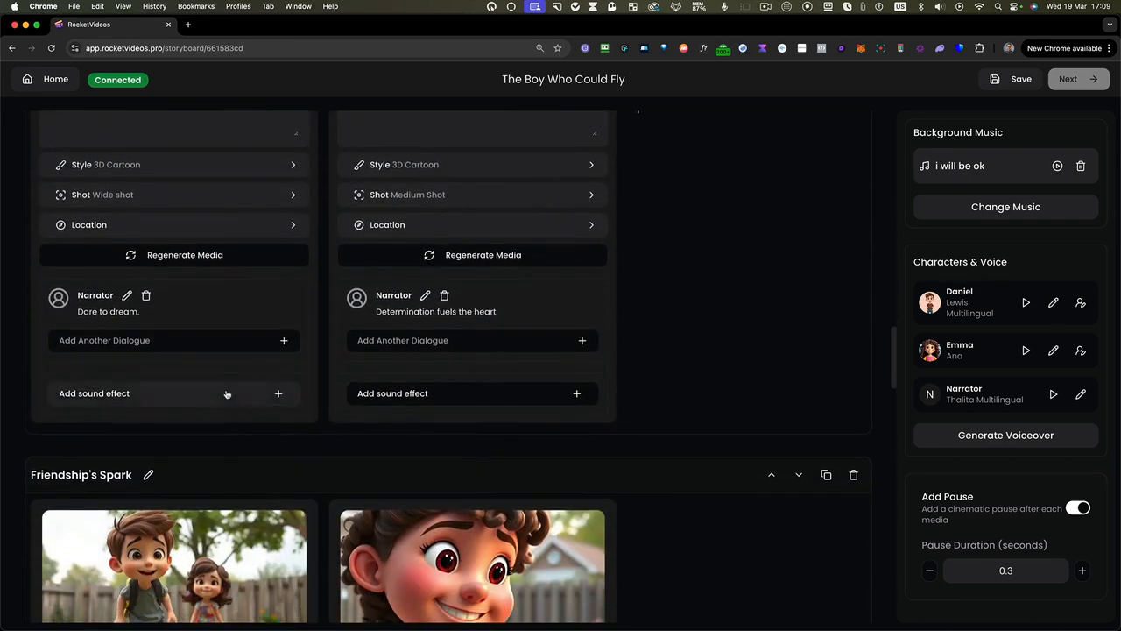
scroll(225, 393, "down", 6)
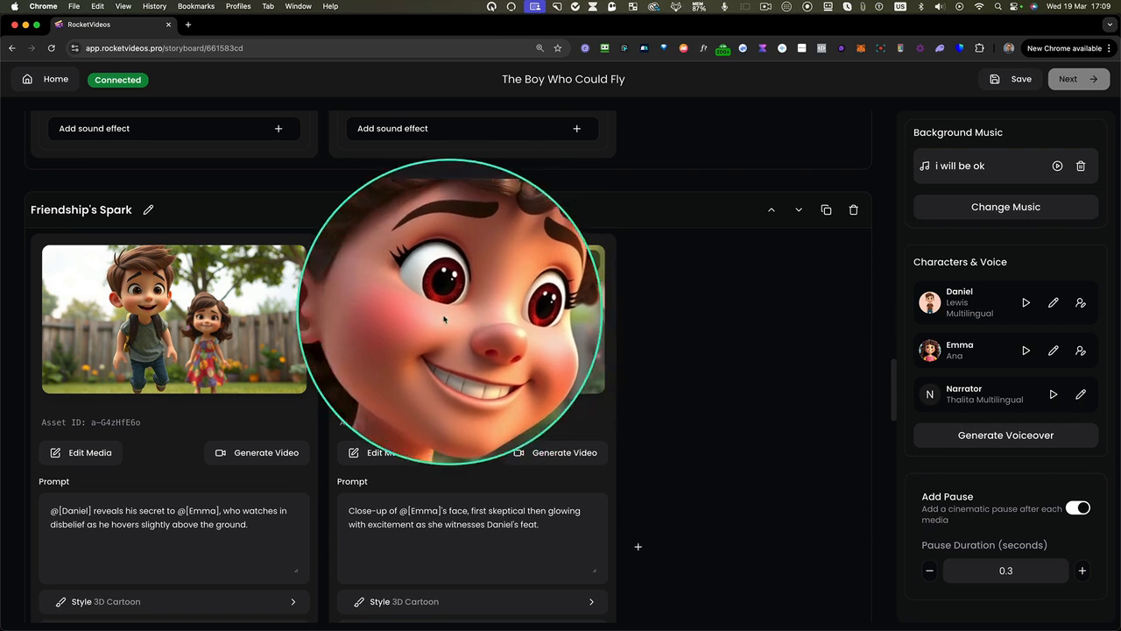
left_click(531, 456)
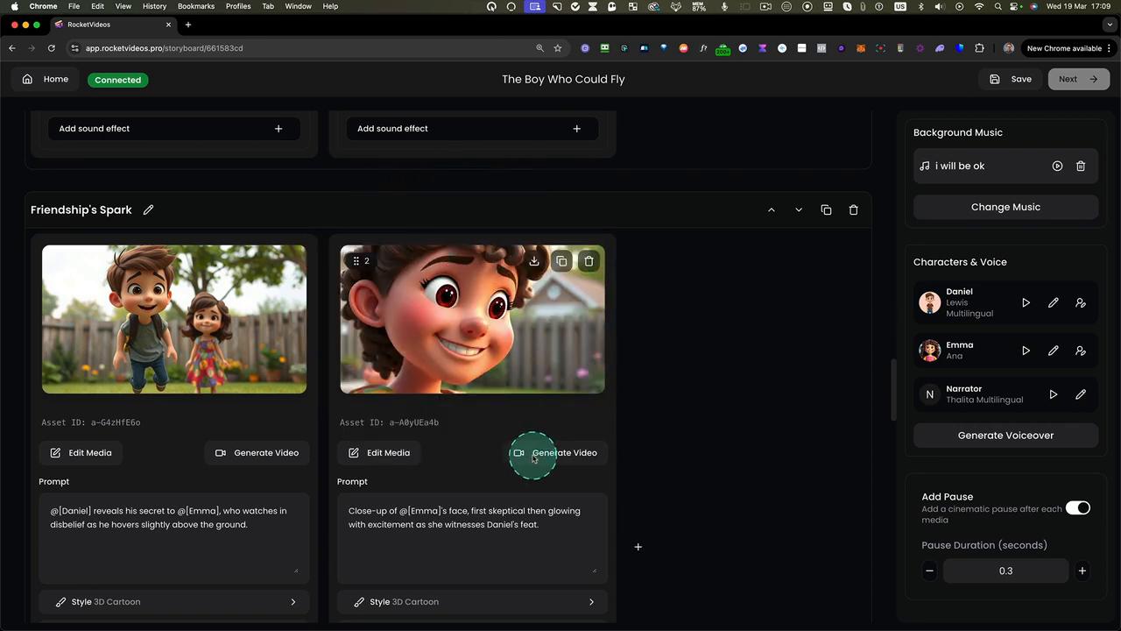
left_click(553, 456)
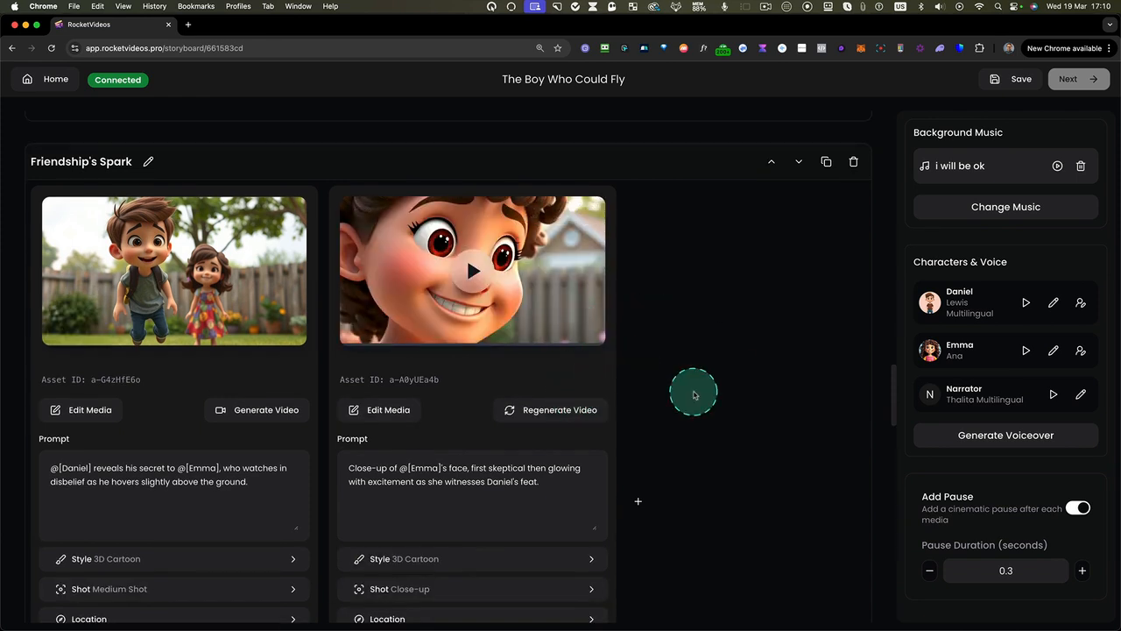
left_click(487, 275)
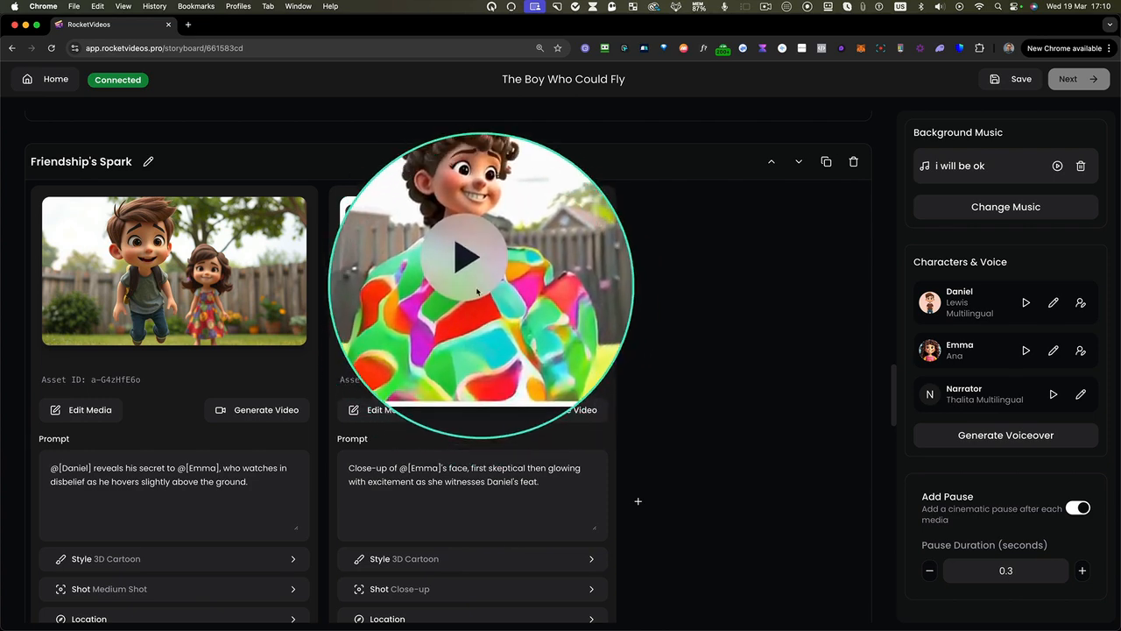
Regenerate the video of the girl's close-up in Friendship's Spark and play the new version
scroll(472, 301, "up", 1)
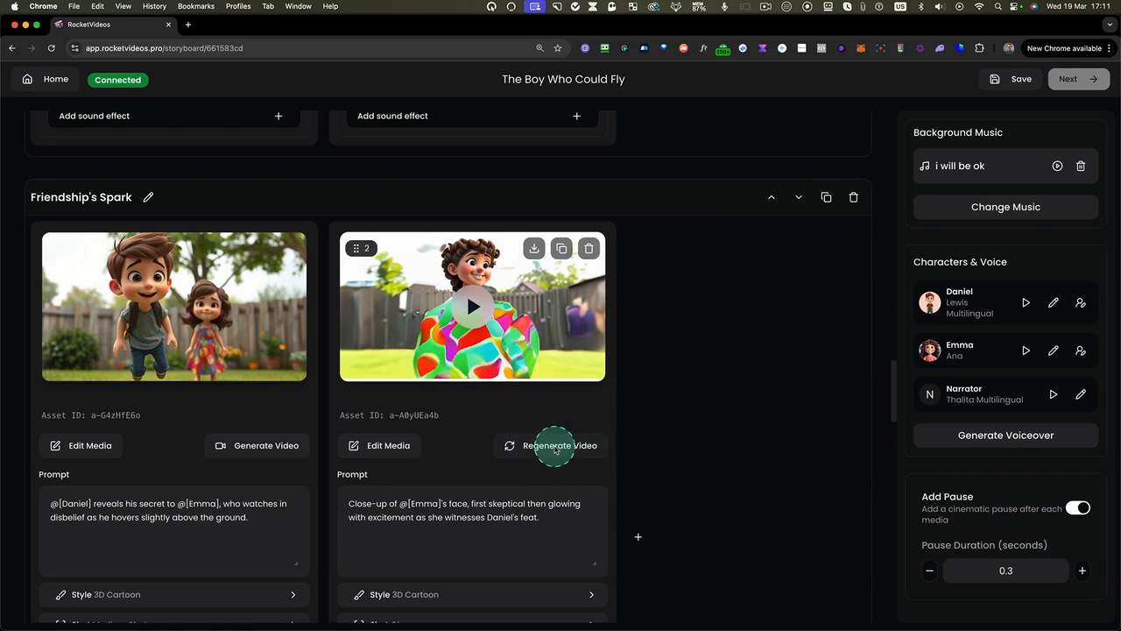
left_click(554, 446)
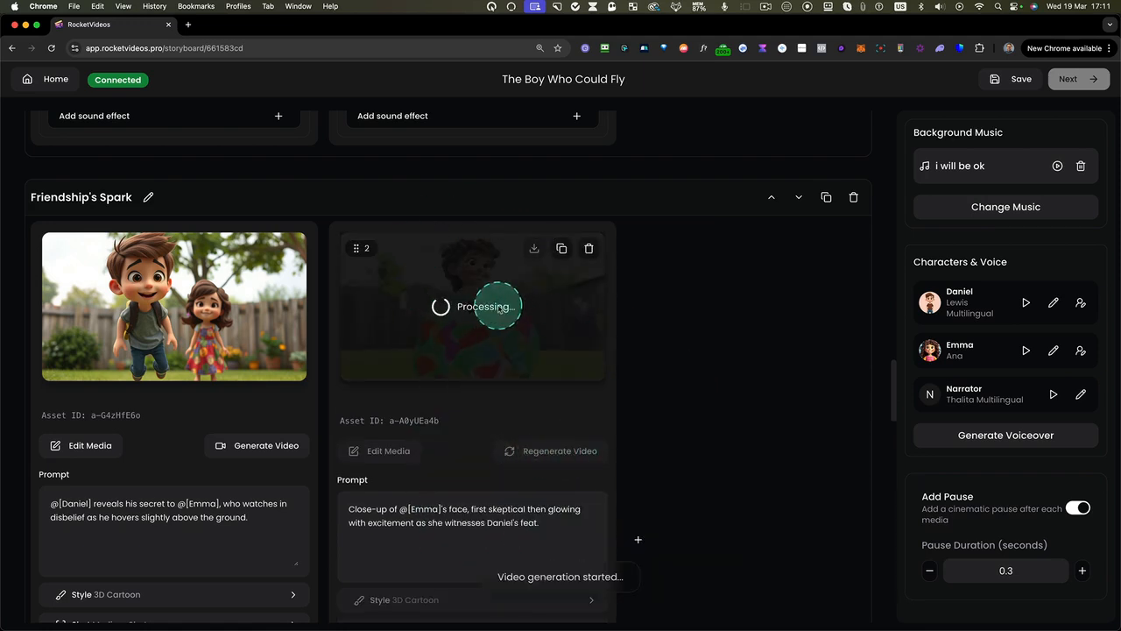
scroll(488, 321, "down", 1)
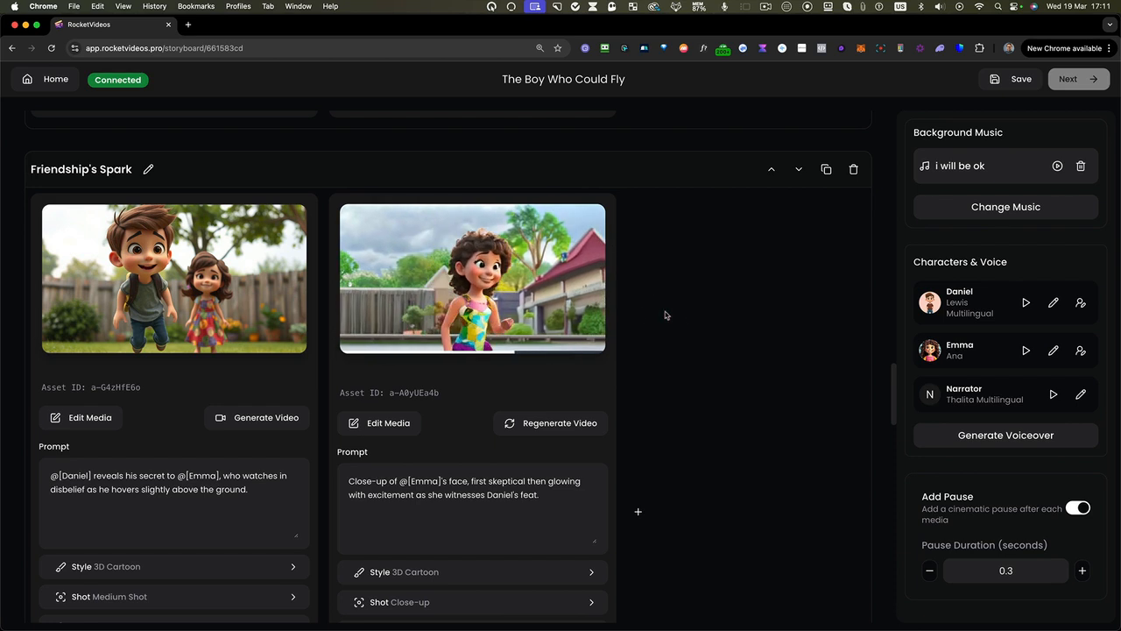
scroll(465, 353, "down", 1)
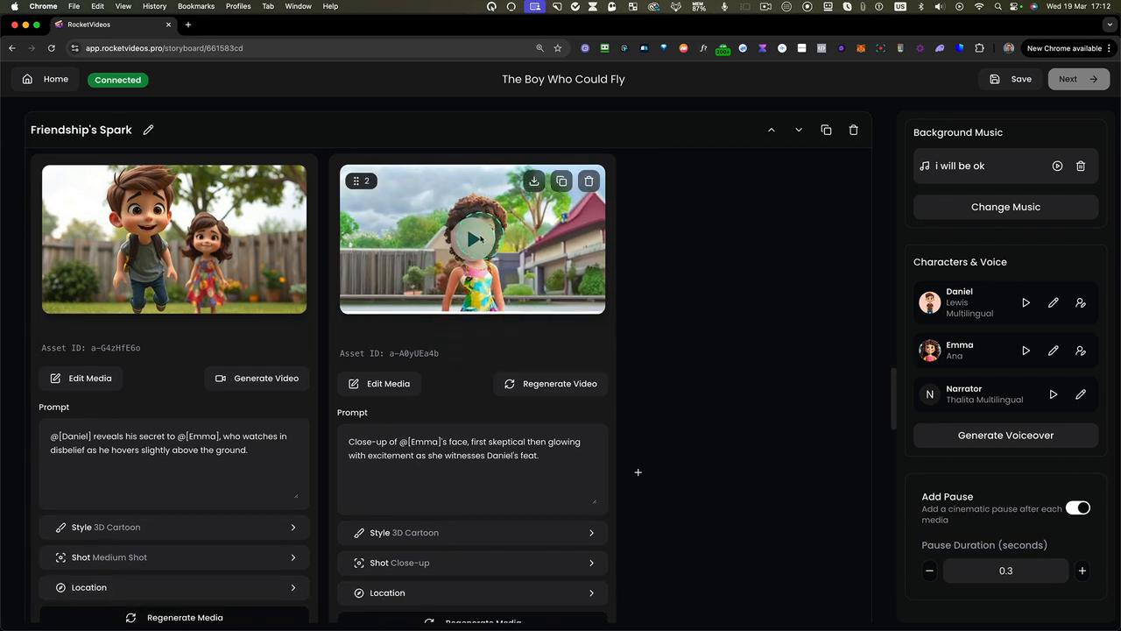
left_click(480, 238)
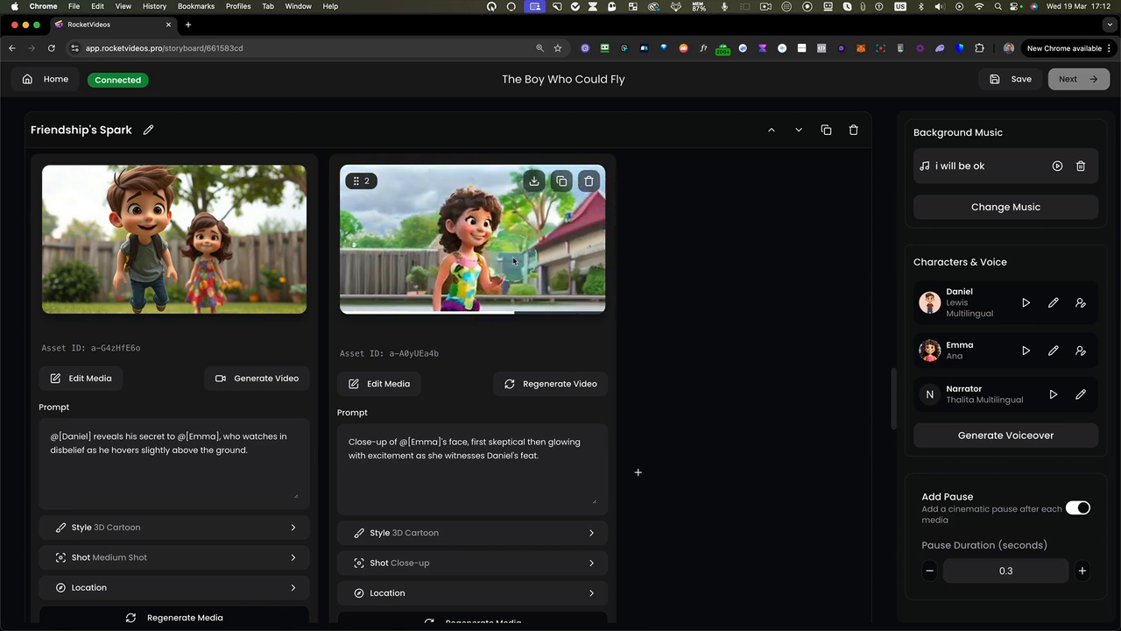
left_click(513, 260)
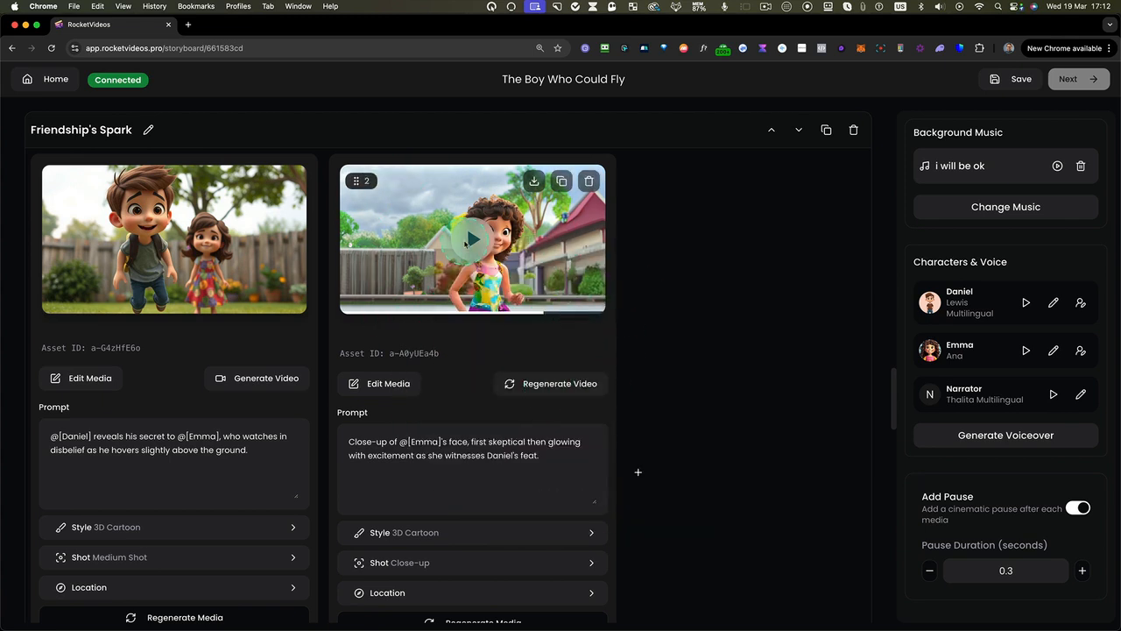
Set the other generated video version as the default media for the girl's close-up in Friendship's Spark
left_click(386, 385)
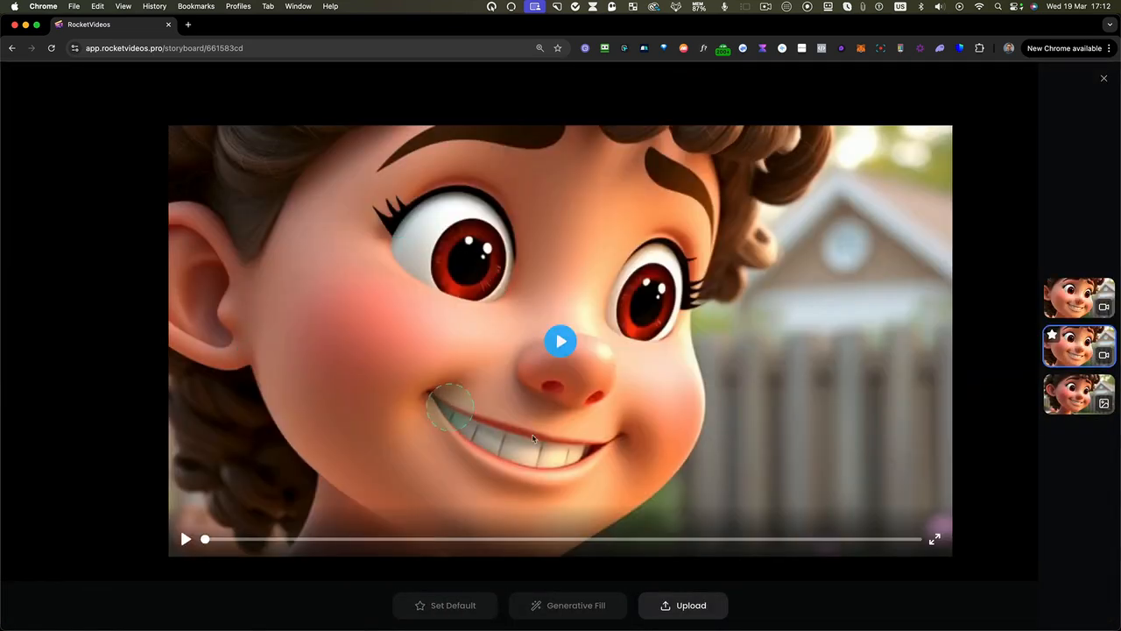
left_click(1107, 352)
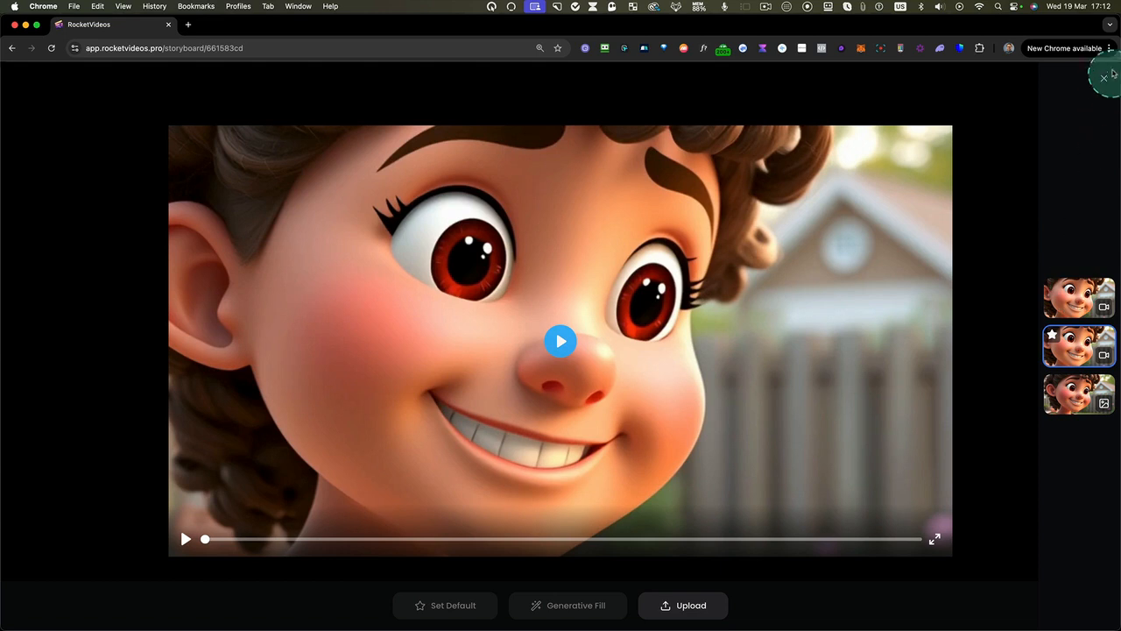
left_click(1069, 300)
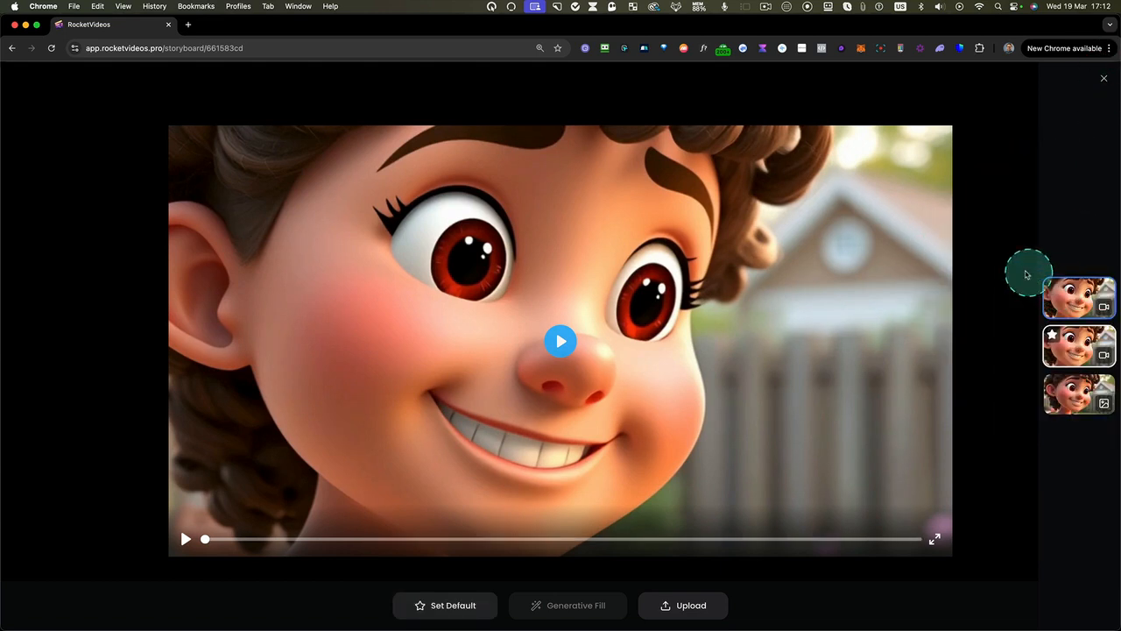
left_click(464, 601)
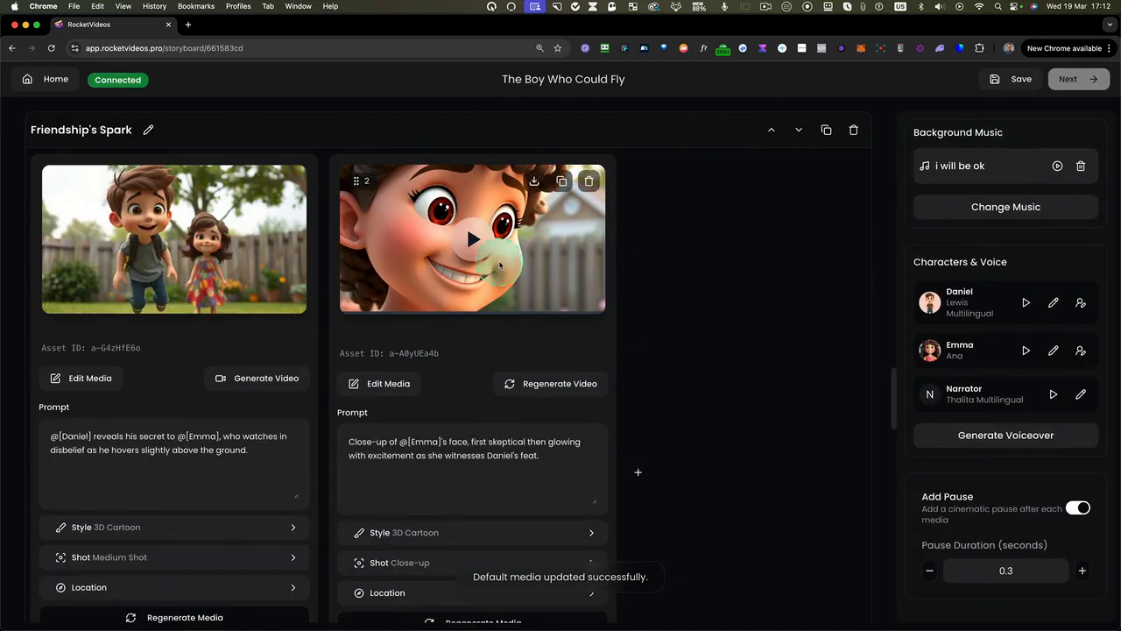
scroll(684, 318, "down", 5)
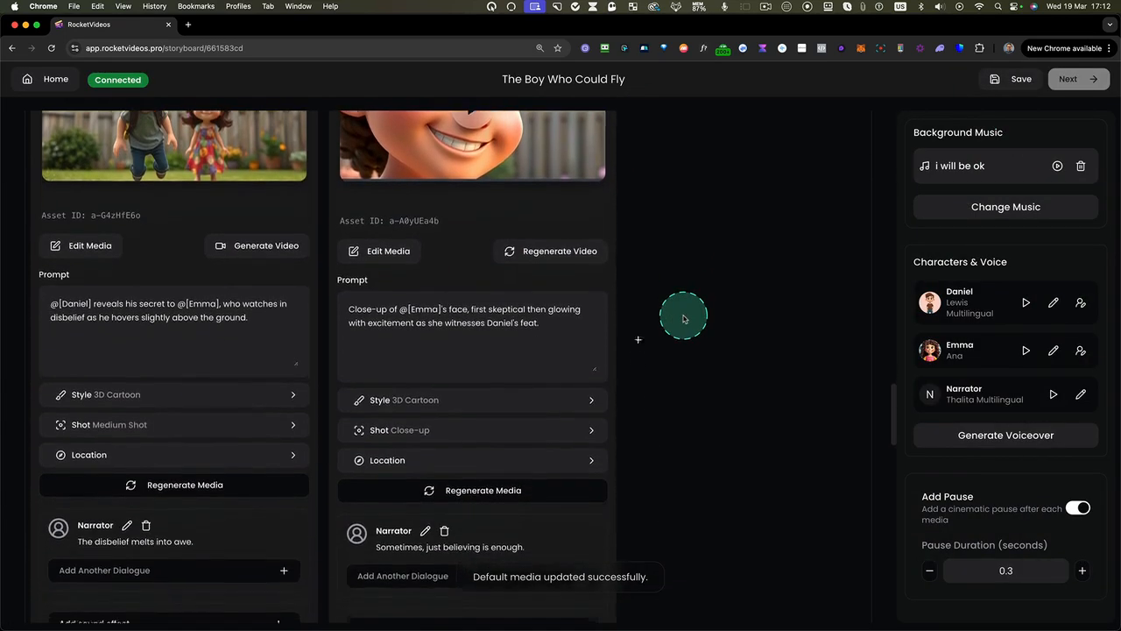
scroll(684, 318, "up", 15)
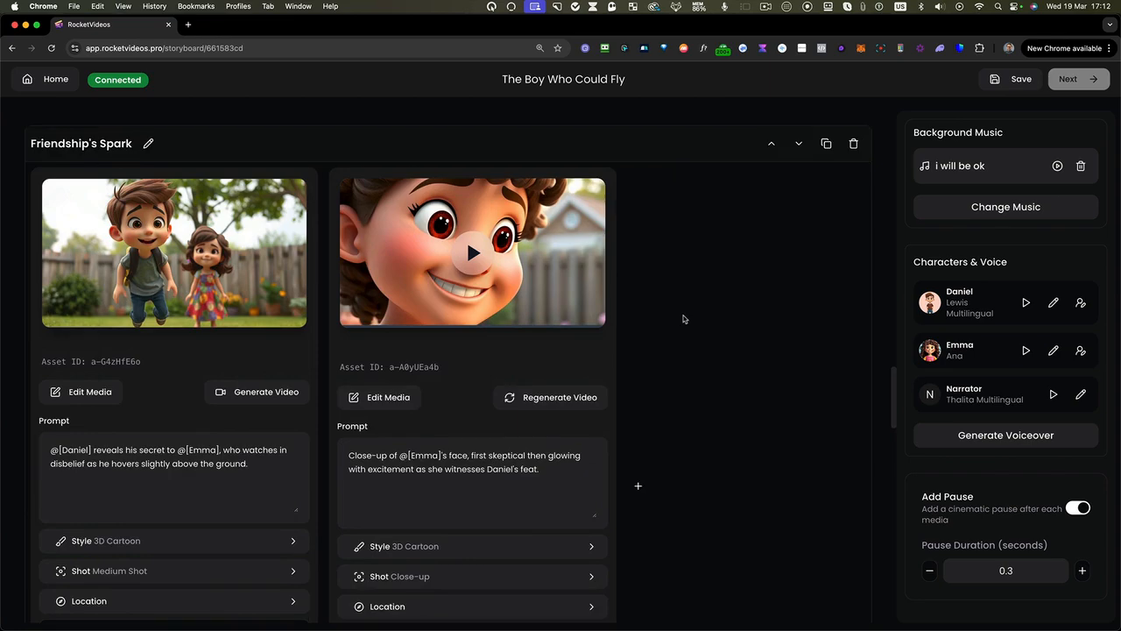
Review the narrator dialogue lines under both images of the Dreamy Swing scene
scroll(684, 318, "up", 20)
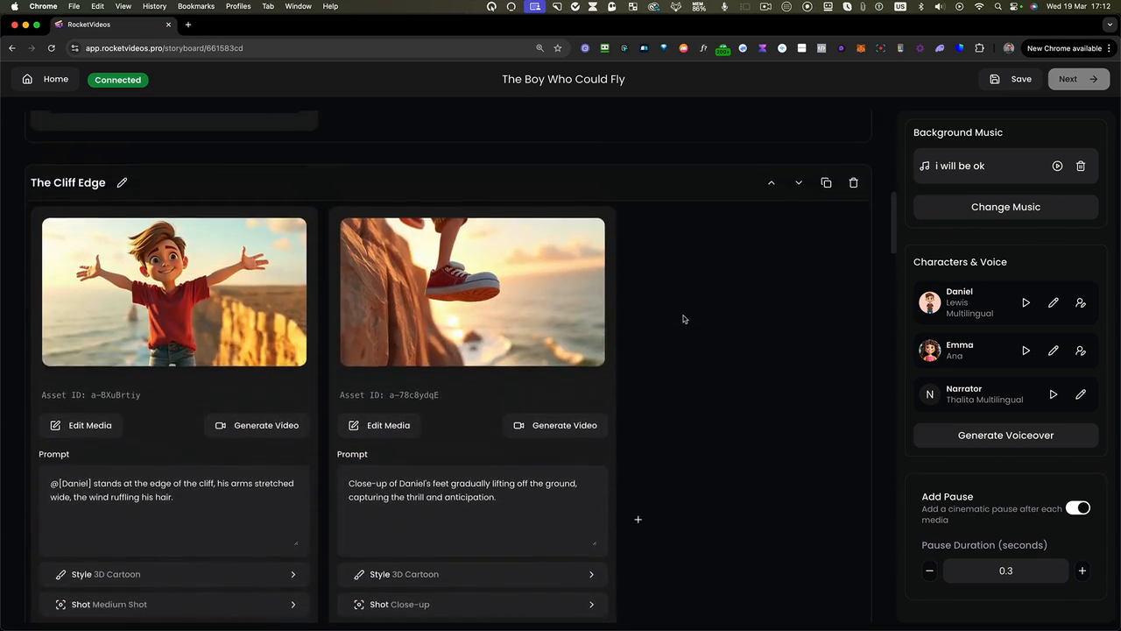
scroll(470, 383, "up", 5)
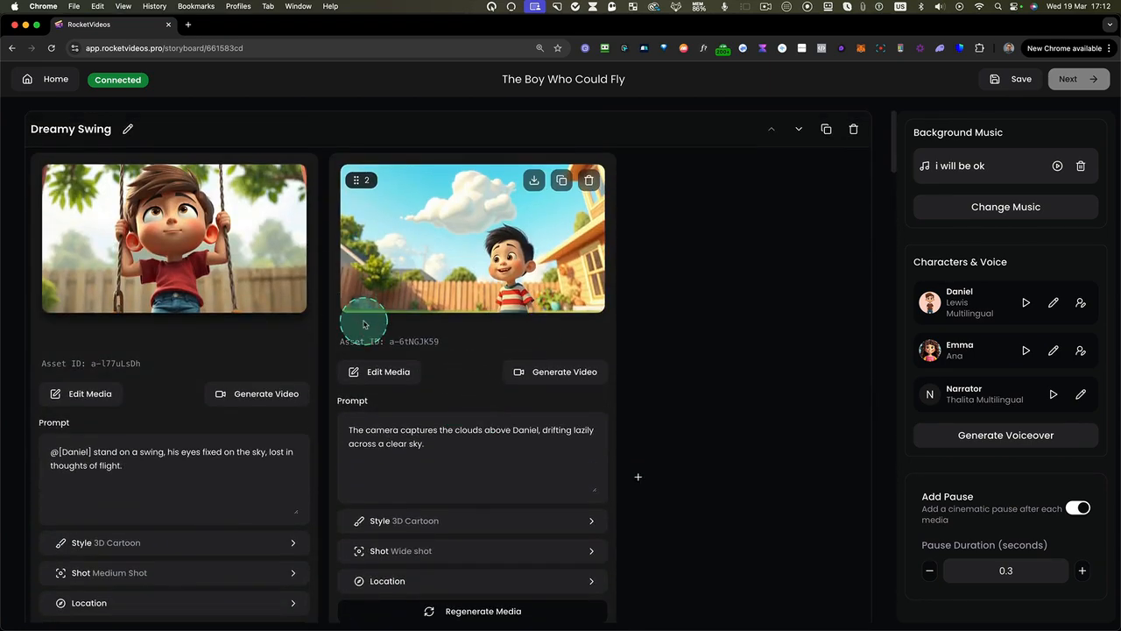
scroll(363, 320, "down", 2)
scroll(363, 323, "down", 2)
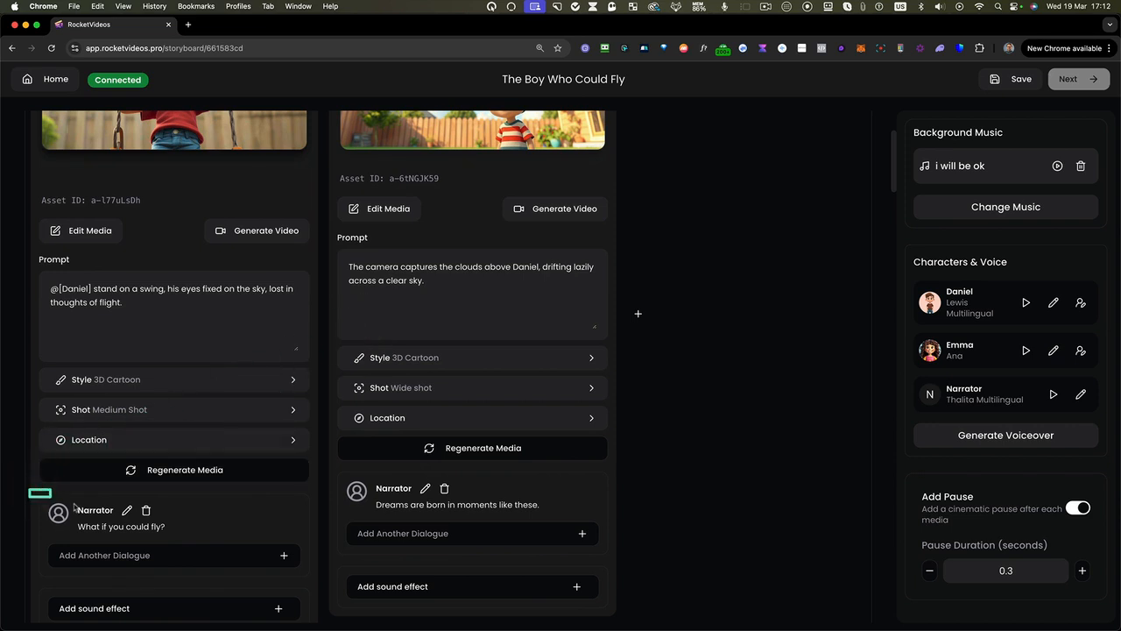
left_click_drag(265, 551, 449, 563)
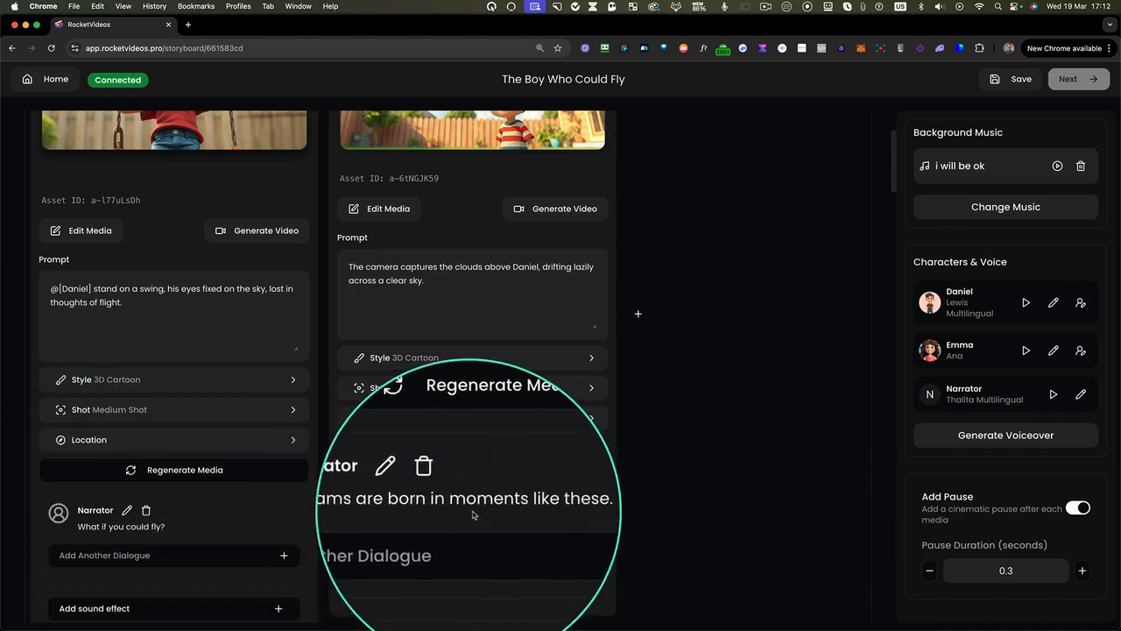
scroll(493, 514, "up", 1)
scroll(493, 514, "up", 3)
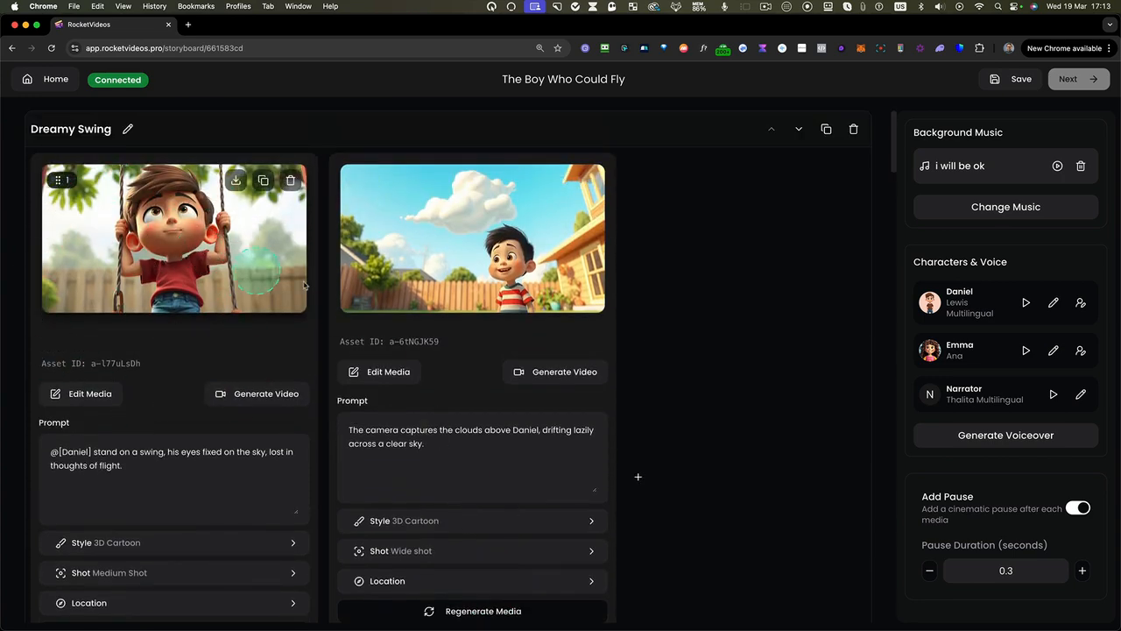
Review the prompts and narrator dialogue lines of both images in The Cliff Edge scene
scroll(574, 378, "down", 10)
scroll(570, 382, "down", 3)
scroll(134, 218, "up", 3)
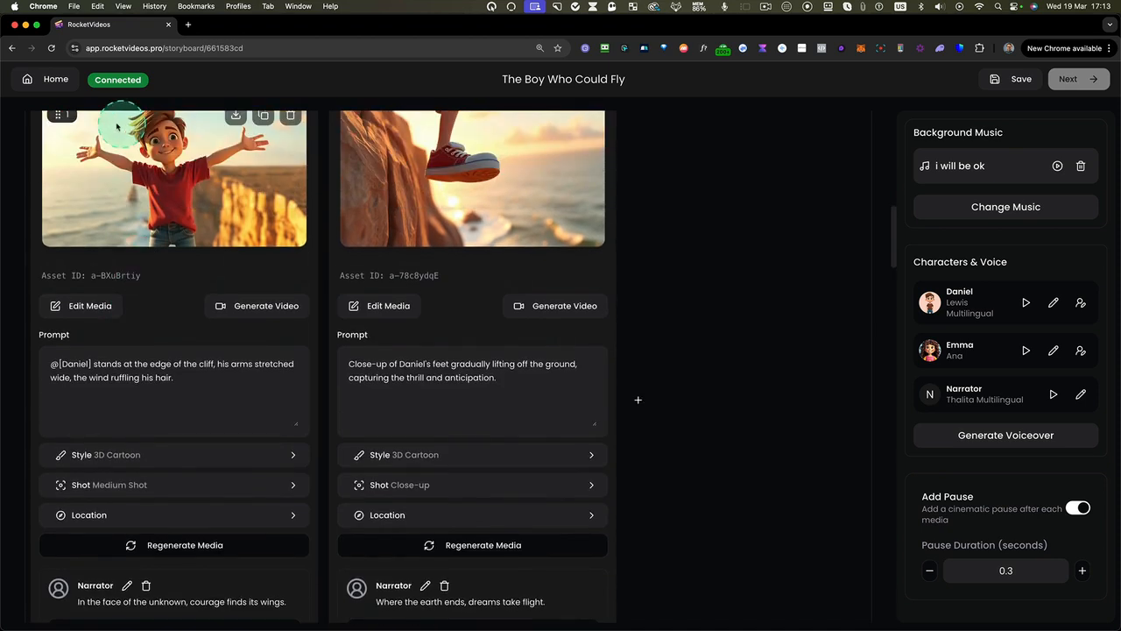
left_click_drag(85, 342, 309, 624)
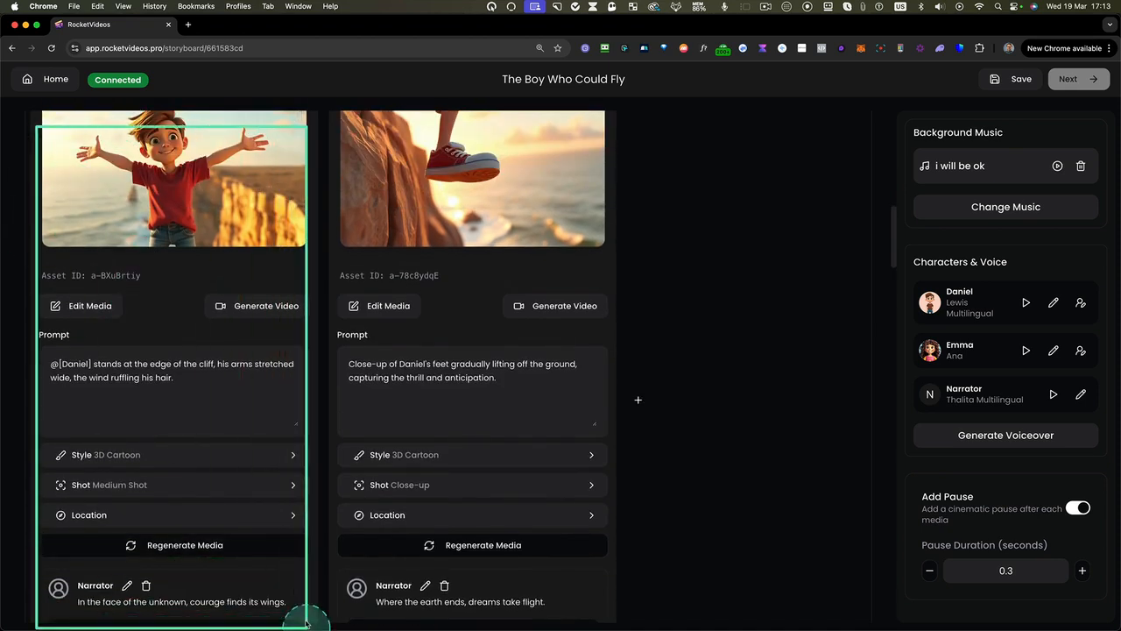
scroll(304, 559, "down", 3)
key("alt+super+l")
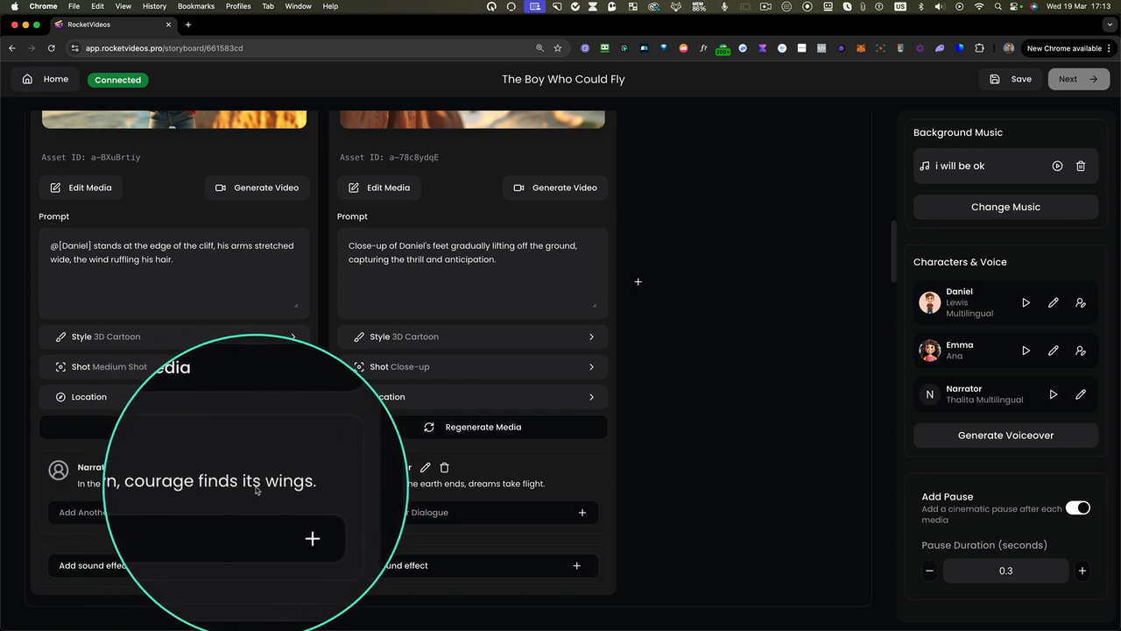
key("Escape")
key("alt+super+l")
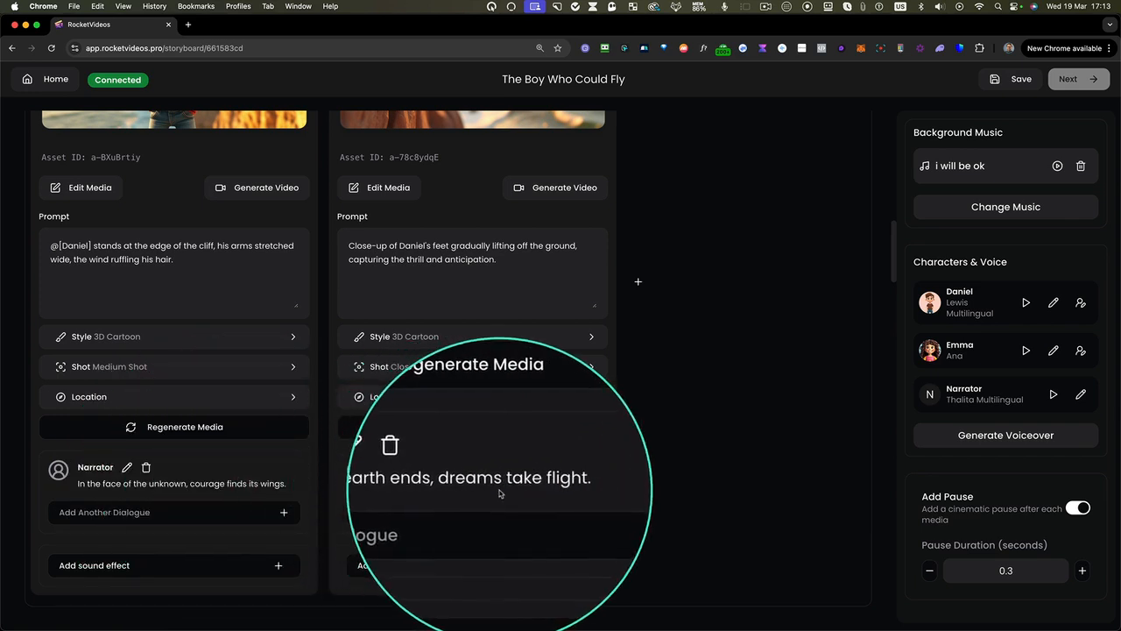
key("Escape")
Inspect the character and text options of the narrator dialogue under The Cliff Edge's second image, and cancel the edit
scroll(490, 490, "up", 5)
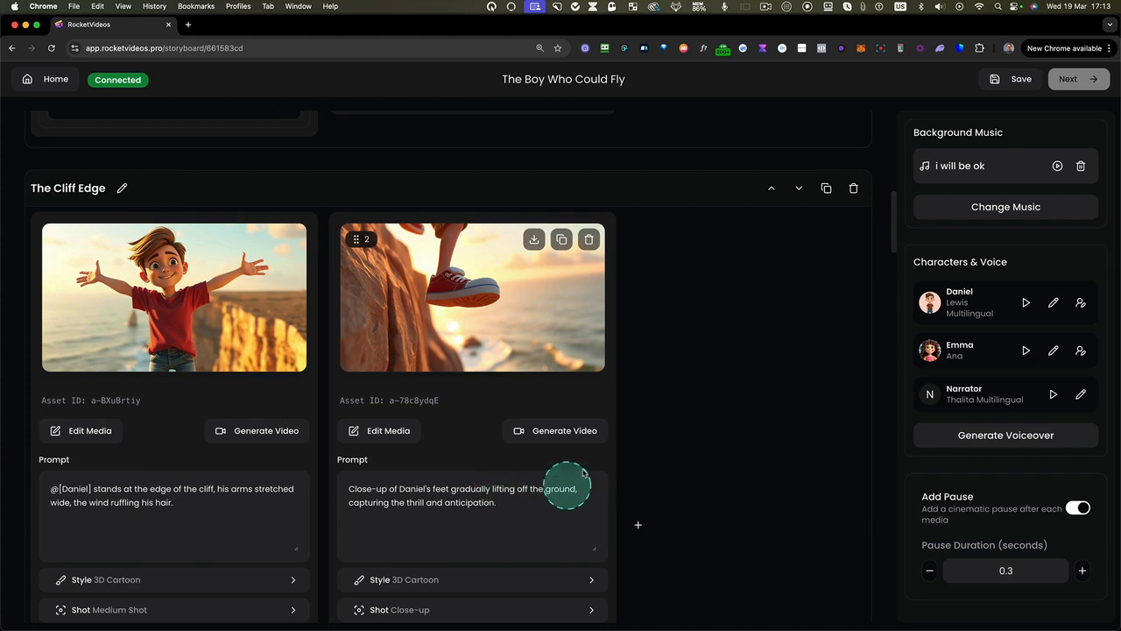
scroll(543, 497, "down", 5)
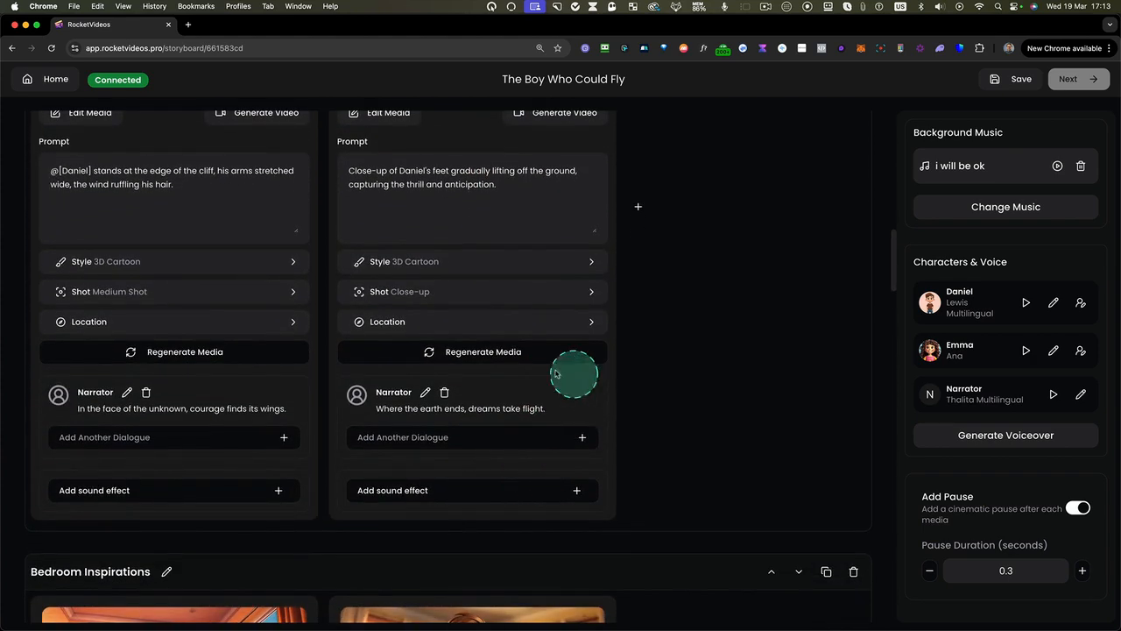
key("alt+super+l")
left_click(425, 392)
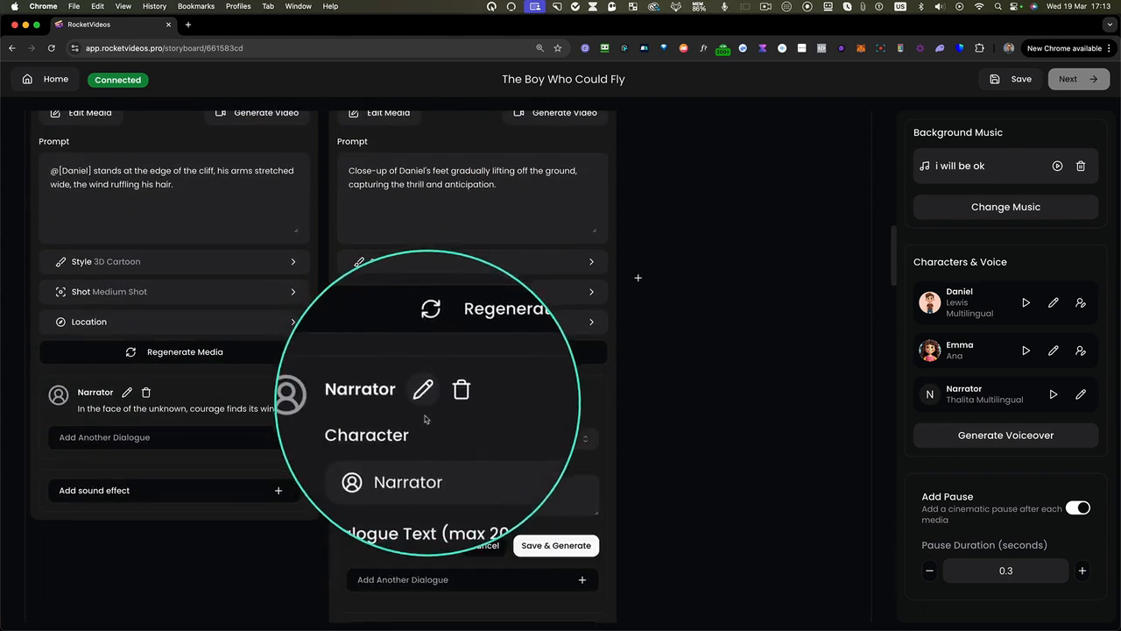
key("Escape")
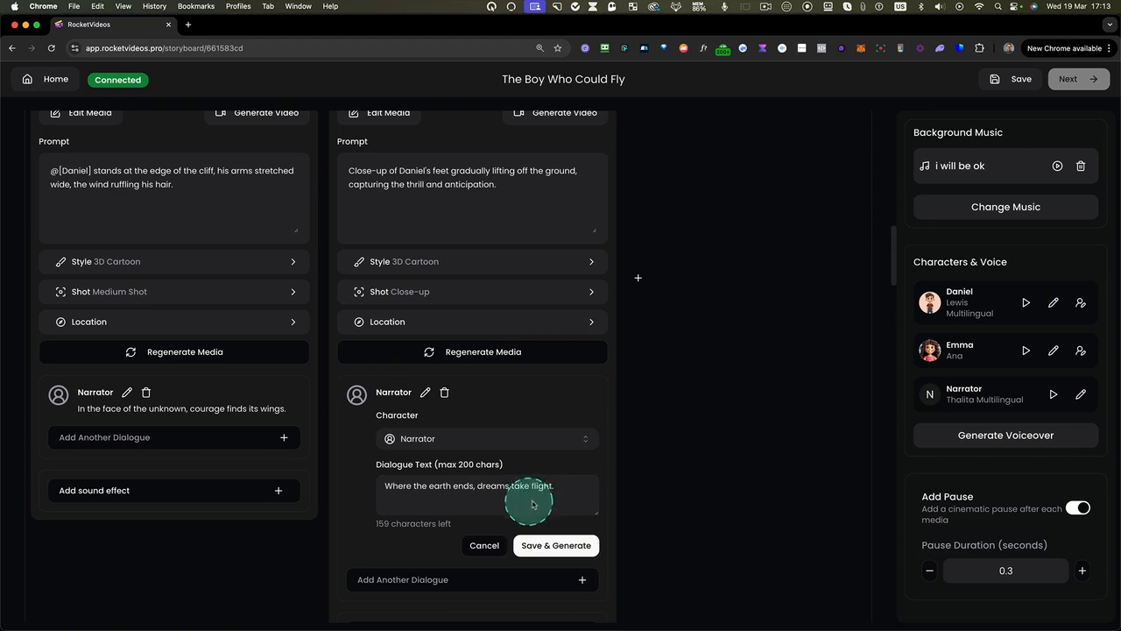
left_click(479, 546)
scroll(443, 446, "up", 3)
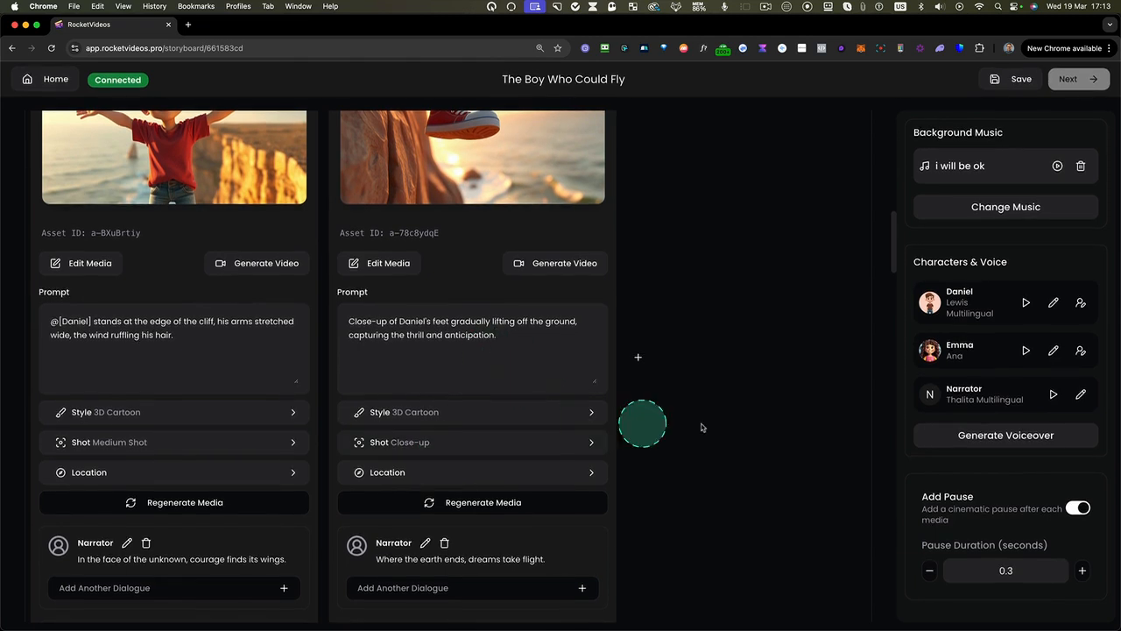
Play Daniel's current voice sample, then preview the favorite voice Davis Multilingual and assign it to Daniel
left_click(949, 451)
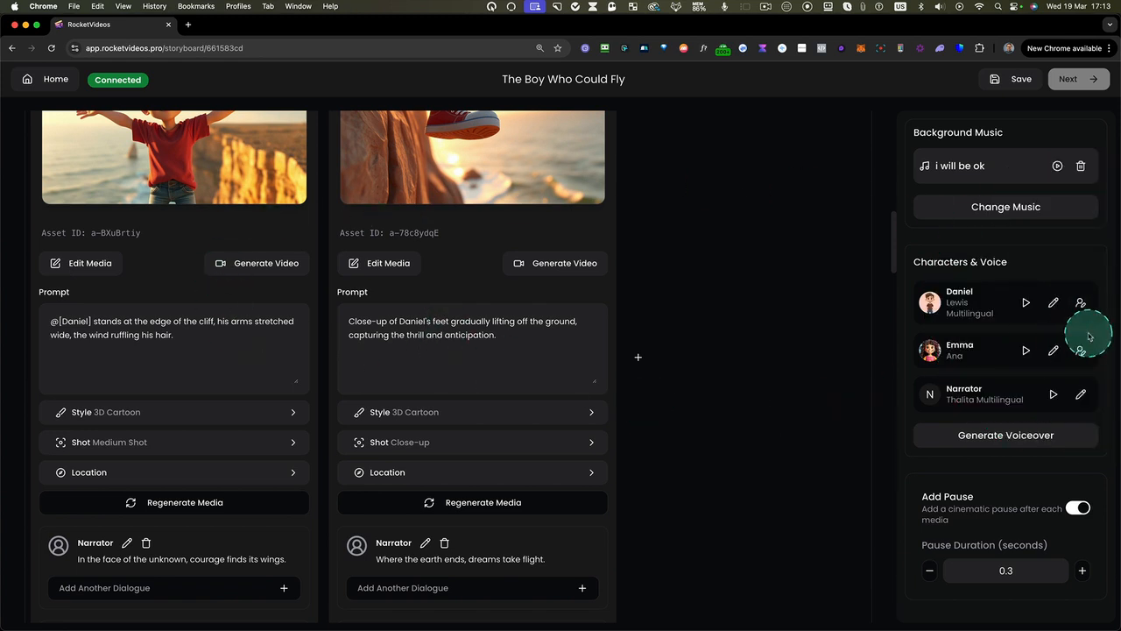
left_click(1027, 304)
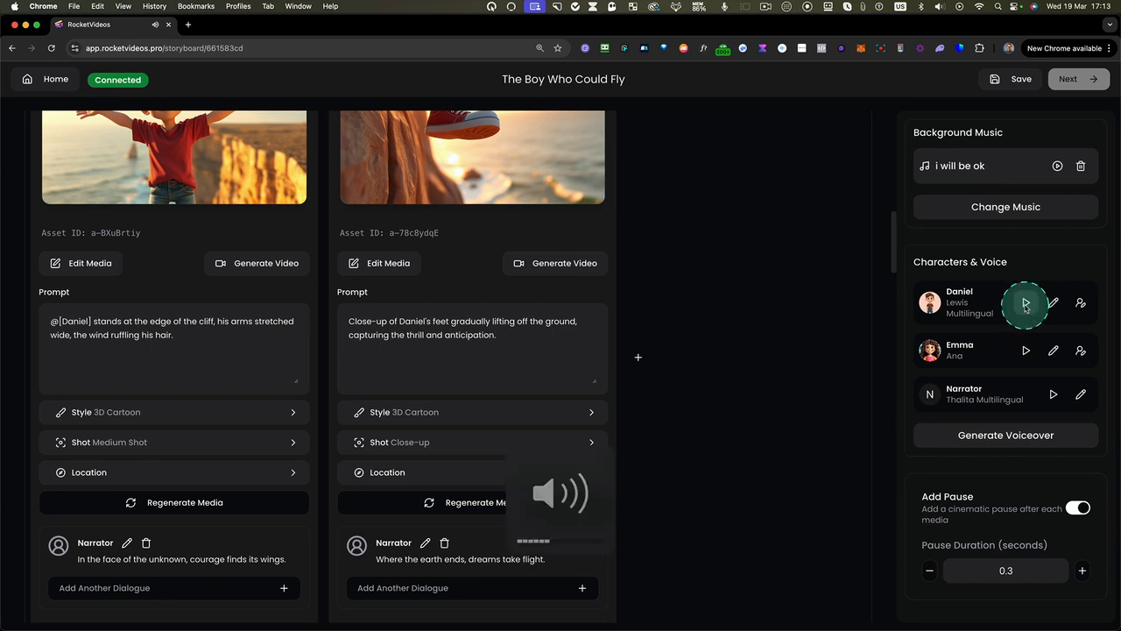
left_click(1054, 304)
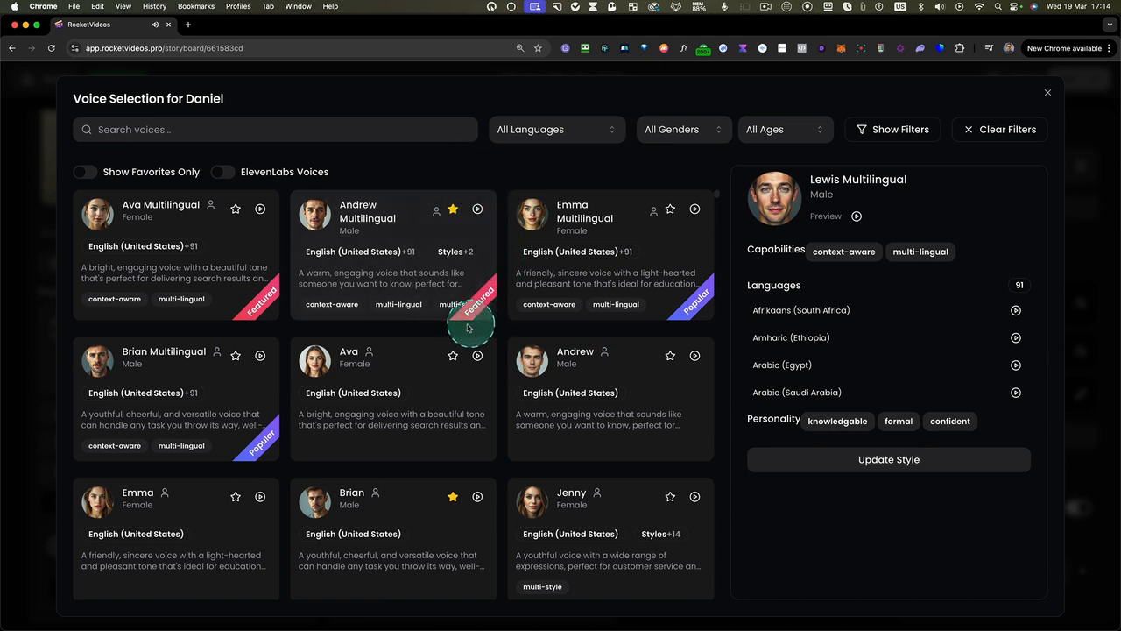
left_click(85, 172)
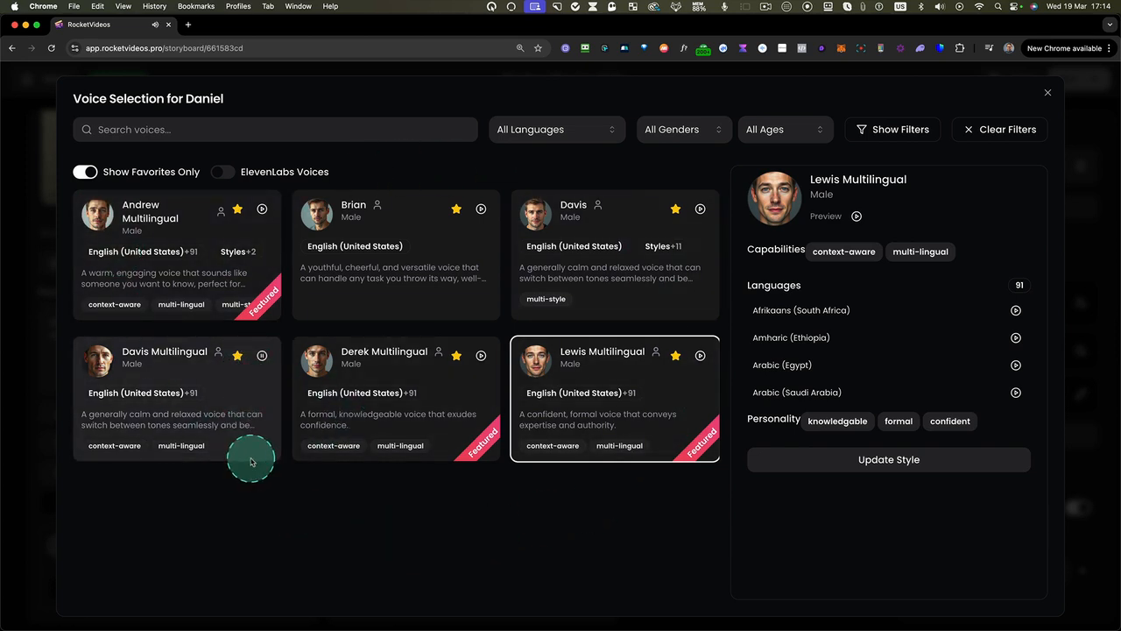
left_click(263, 357)
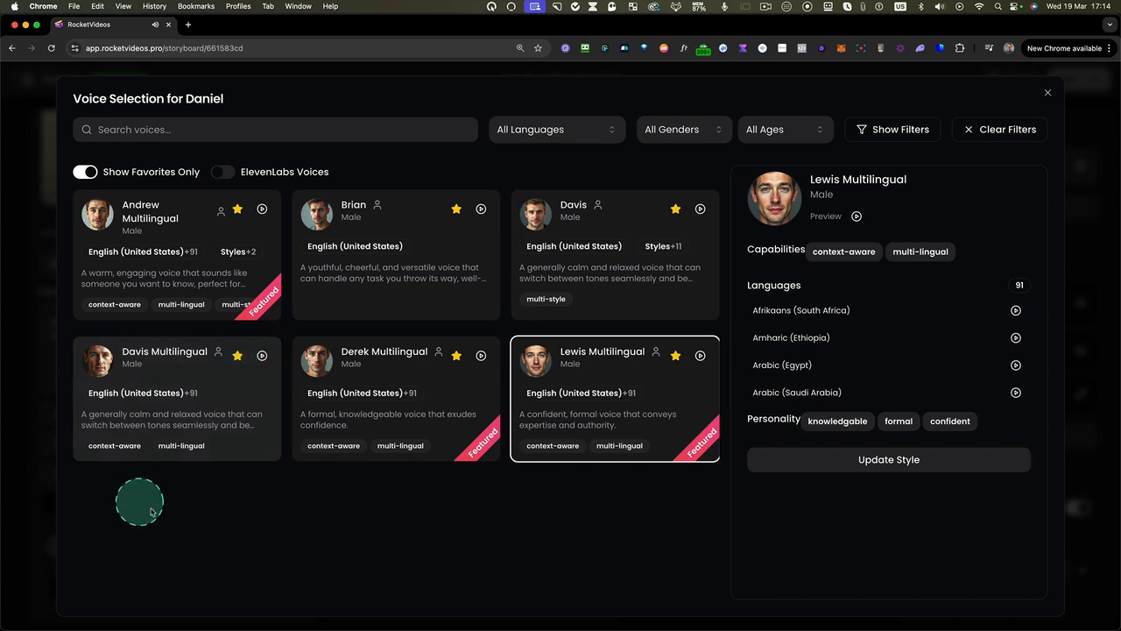
left_click(169, 349)
left_click(818, 457)
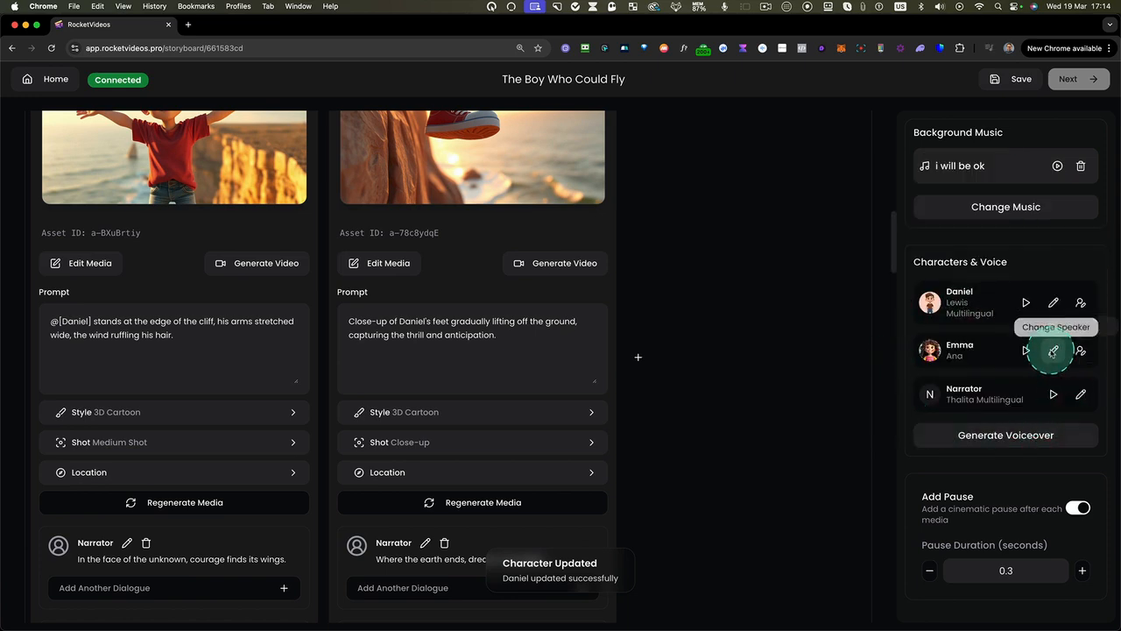
Filter the voices for Emma to Female, and preview the Emma Multilingual voice and its details
left_click(1054, 351)
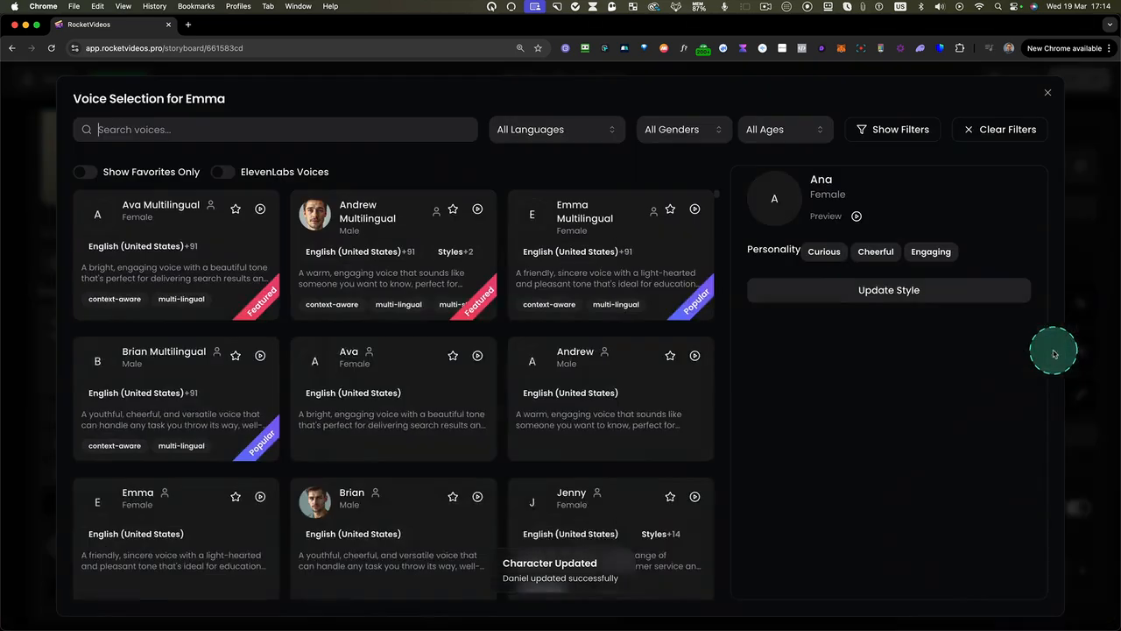
left_click(683, 132)
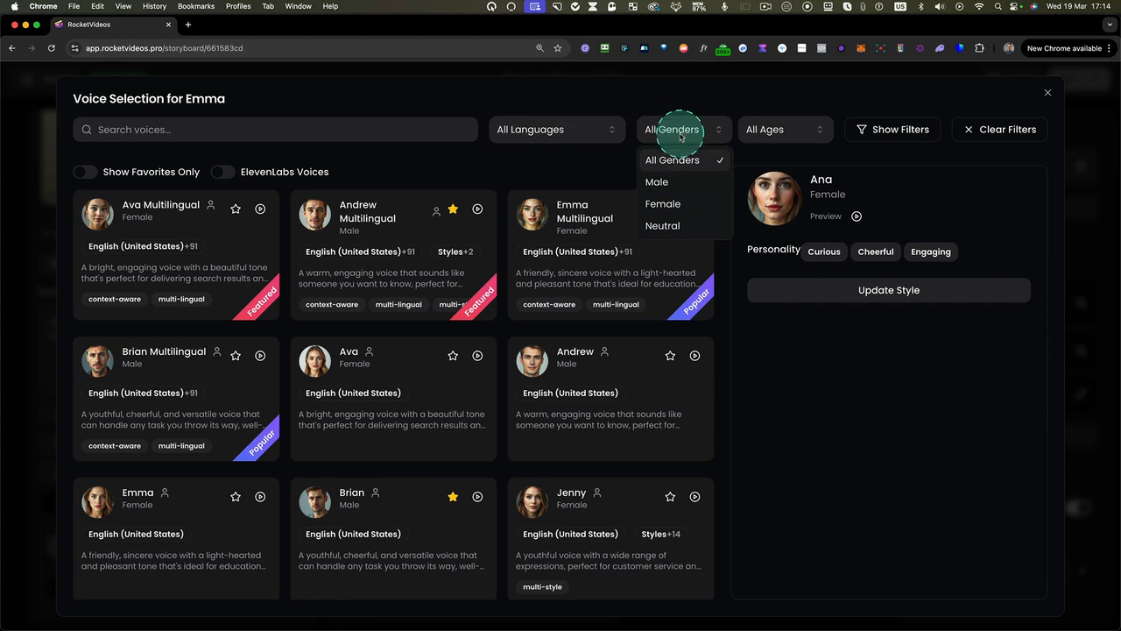
left_click(667, 204)
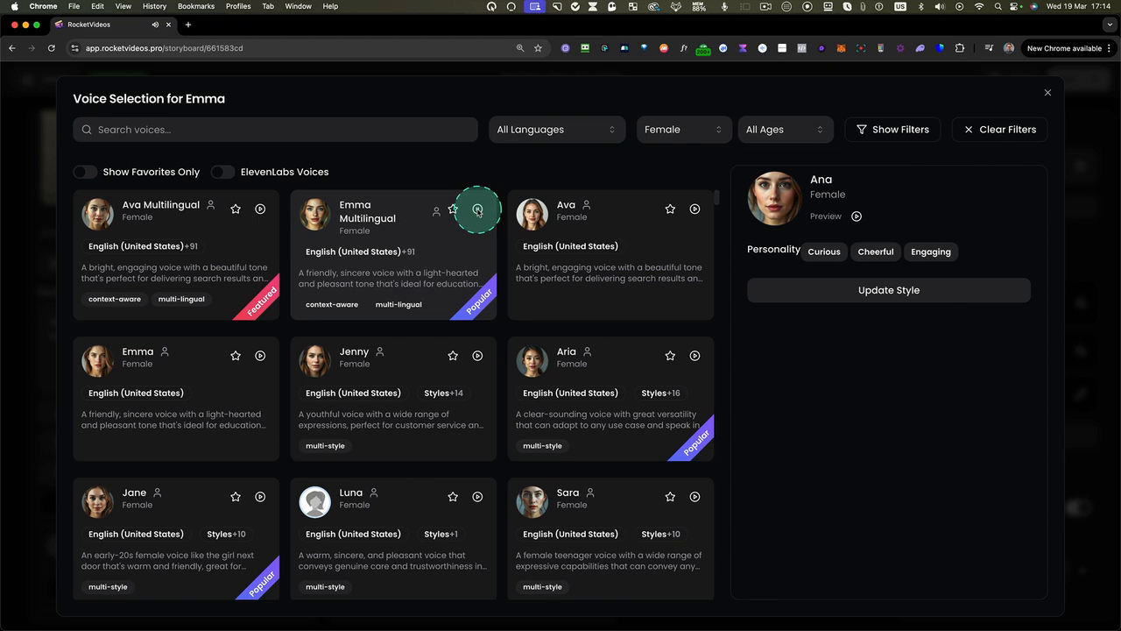
left_click(434, 246)
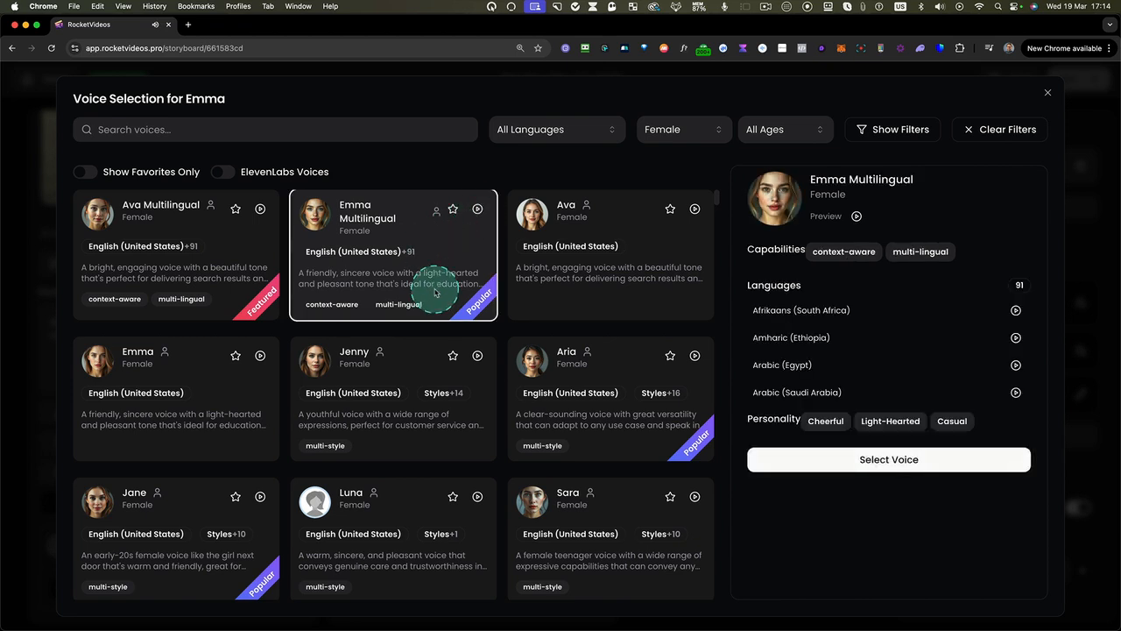
Show the ElevenLabs voices for Emma across all genders and look through the list
left_click(224, 173)
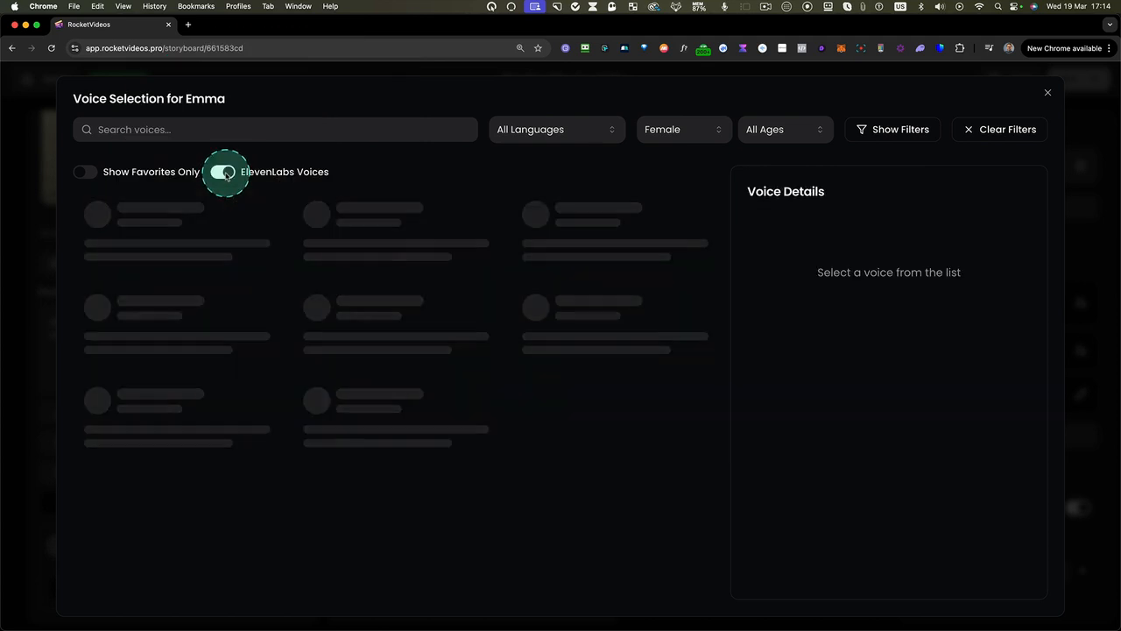
left_click(701, 132)
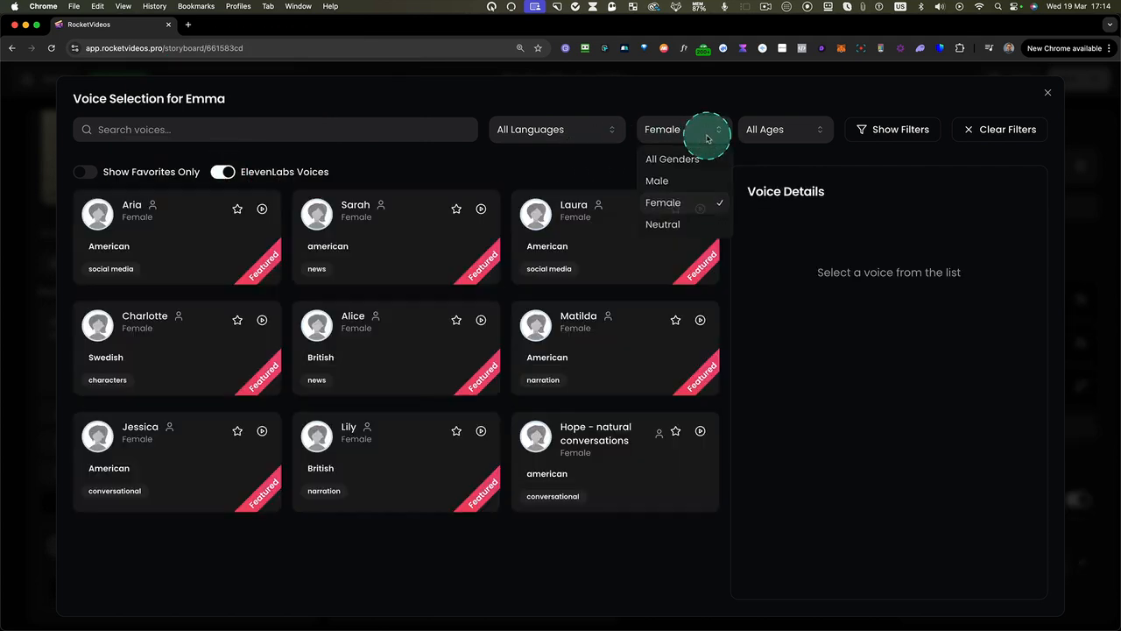
left_click(680, 156)
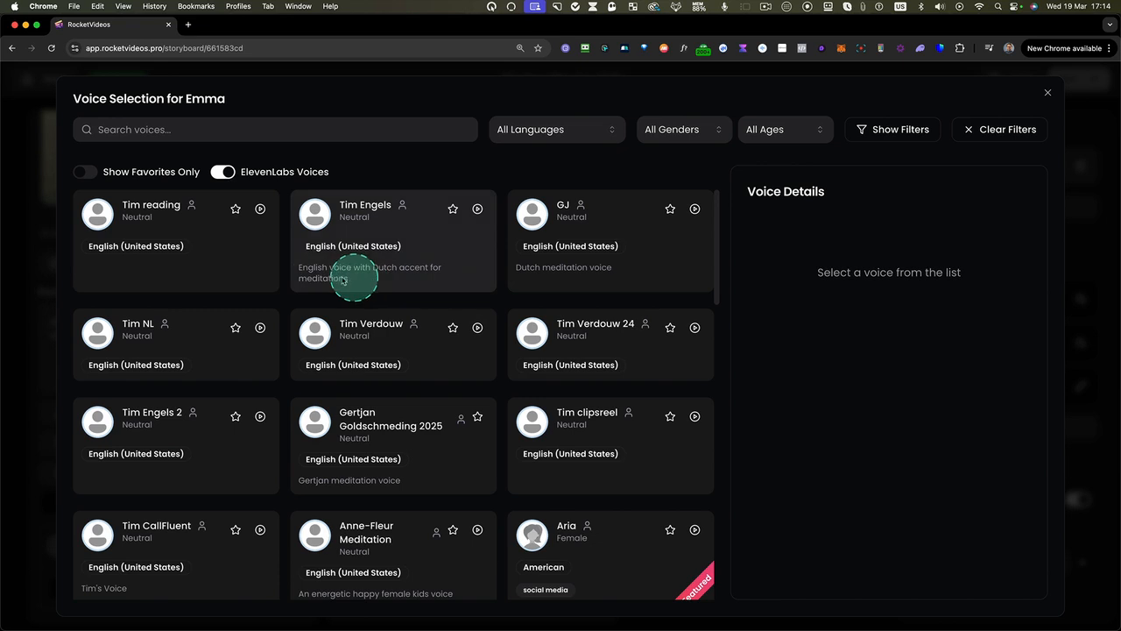
left_click_drag(99, 244, 720, 605)
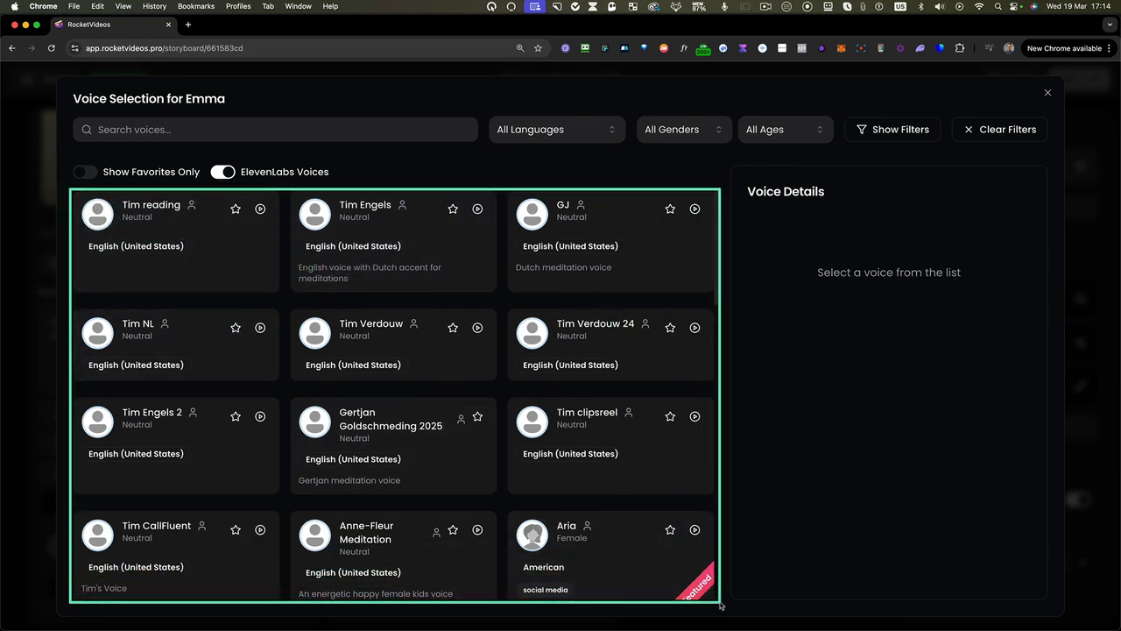
key("ctrl")
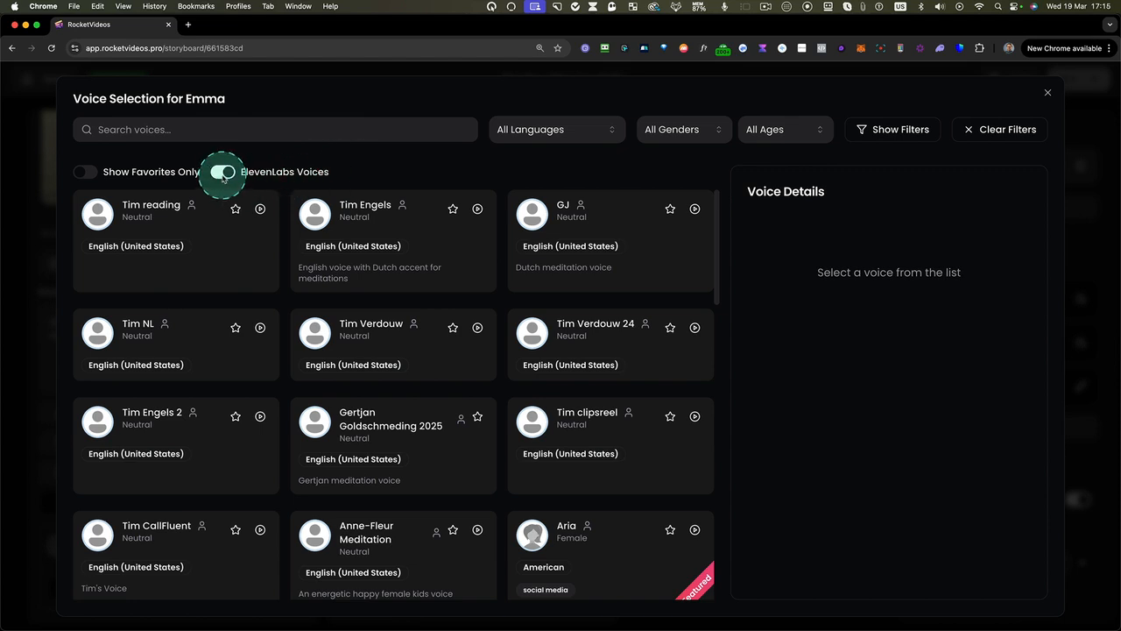
Check the favorite voices, then assign the standard Emma Multilingual voice to Emma
left_click(88, 176)
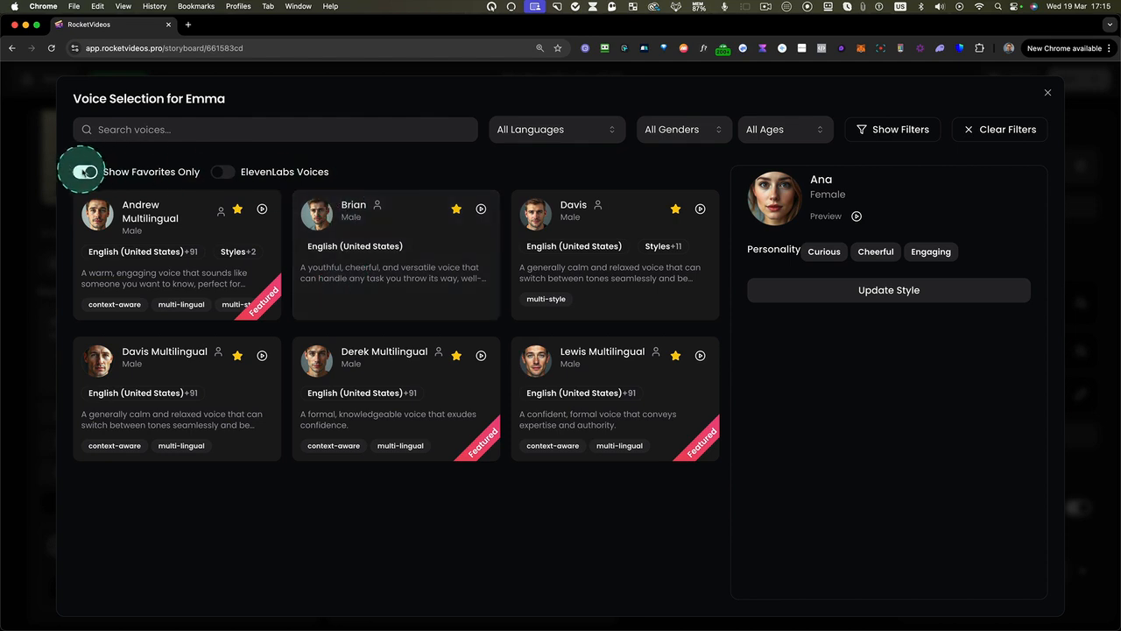
left_click(675, 130)
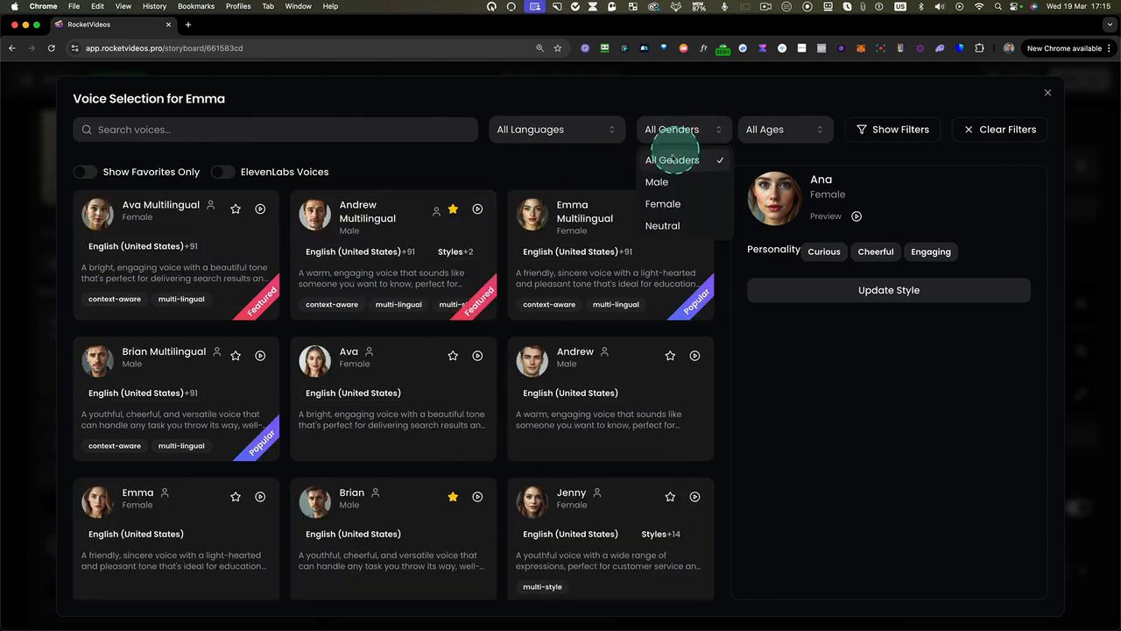
left_click(561, 231)
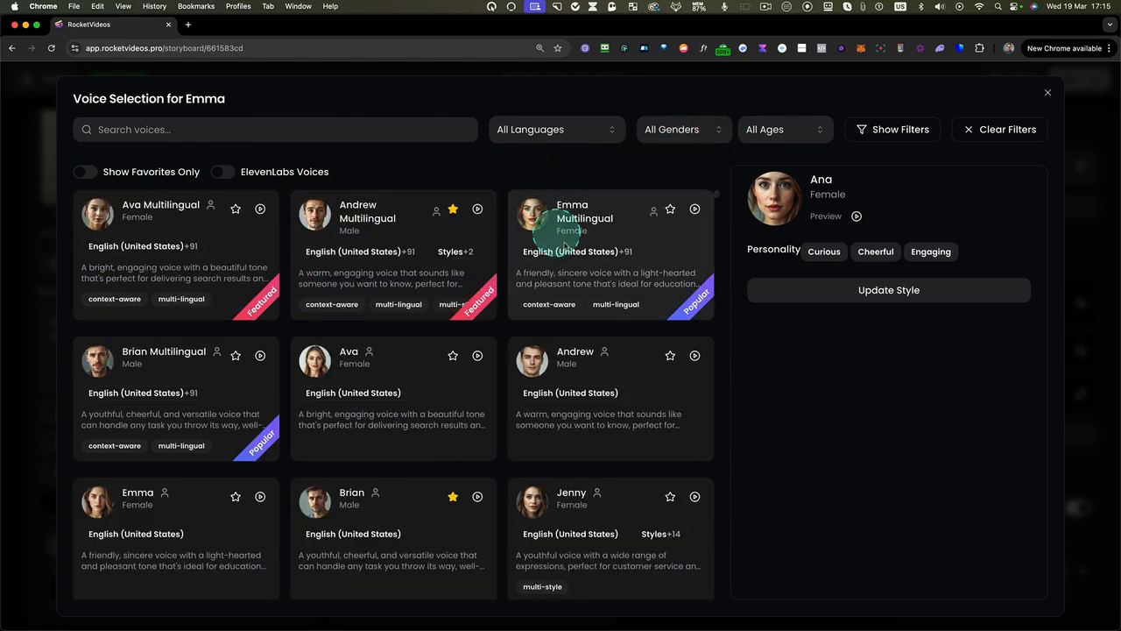
left_click(650, 266)
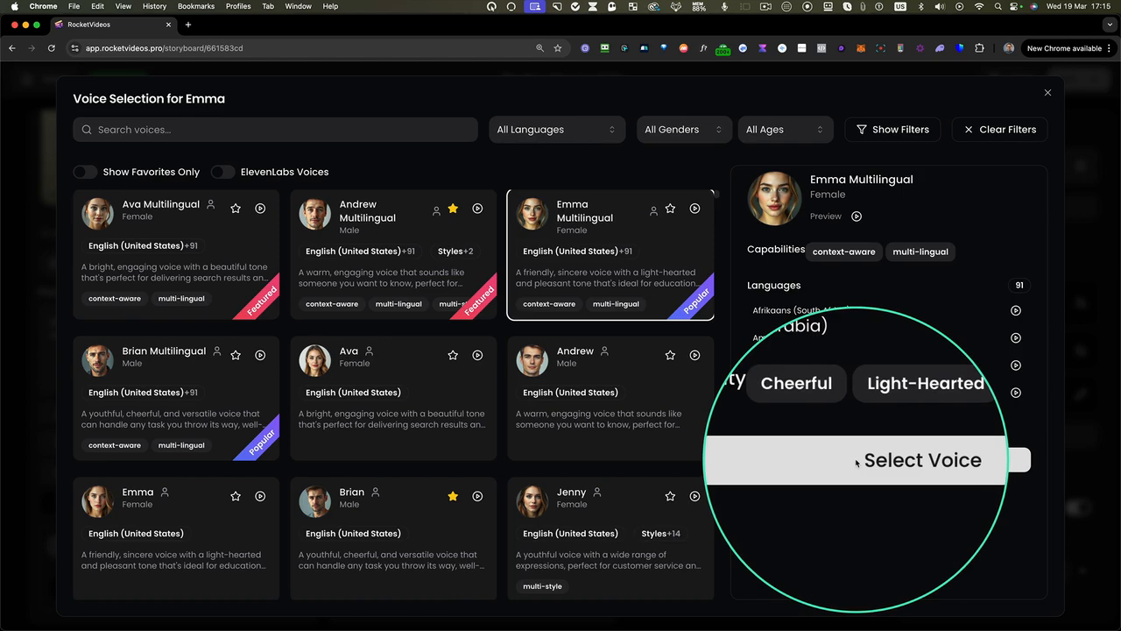
left_click(856, 460)
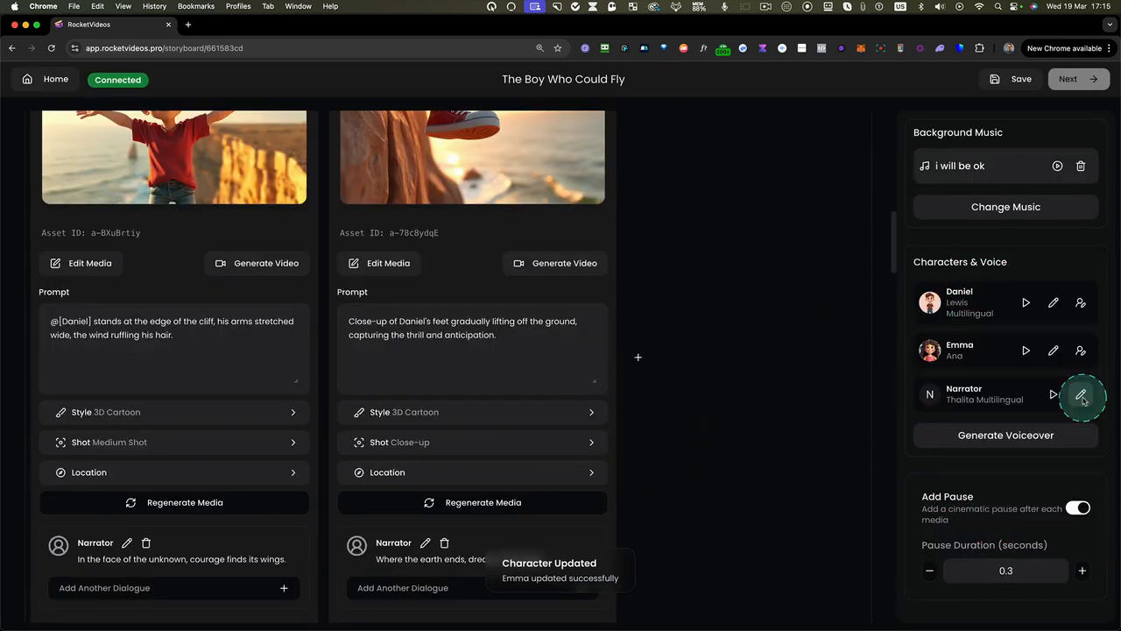
Show only the favorite voices for the Narrator, choose Lewis Multilingual, and generate the voiceover
left_click(1083, 398)
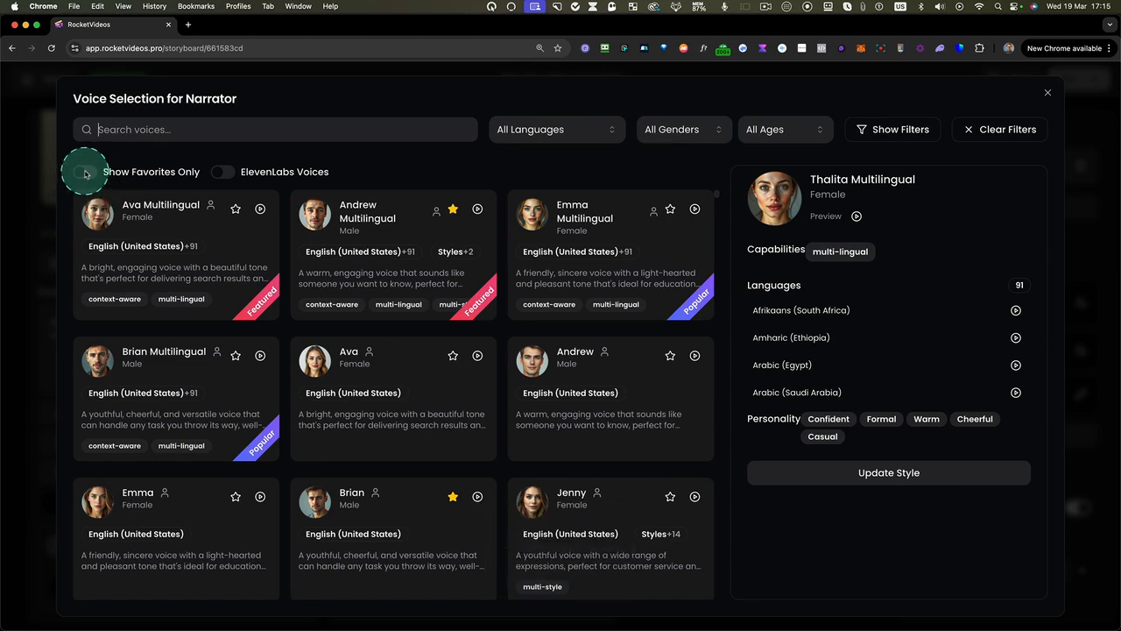
left_click(86, 172)
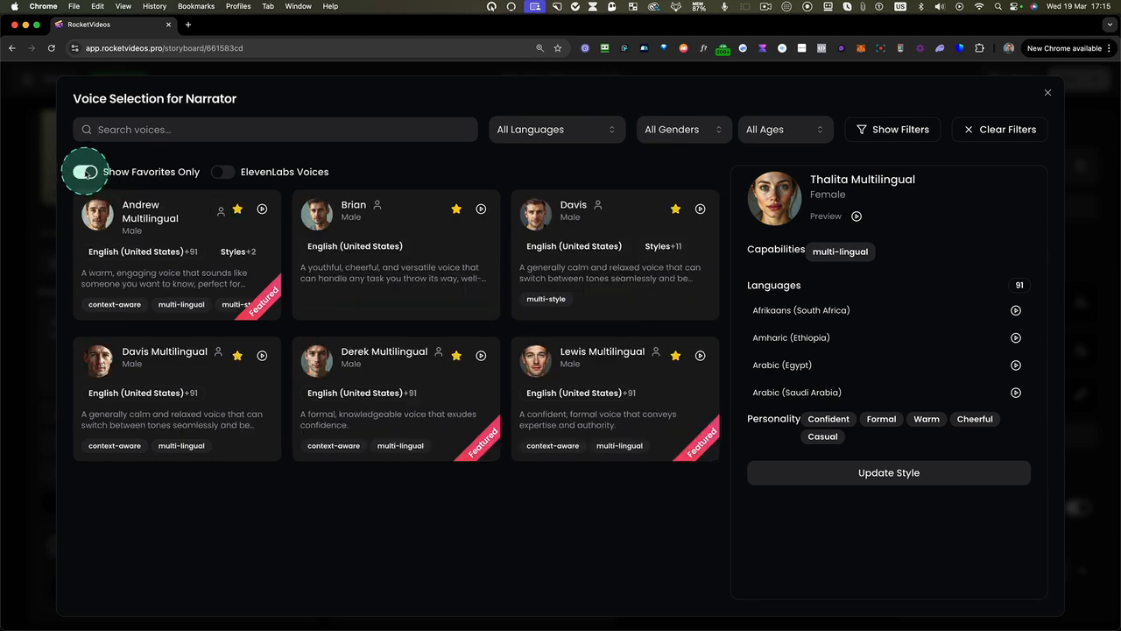
left_click(594, 375)
left_click(862, 458)
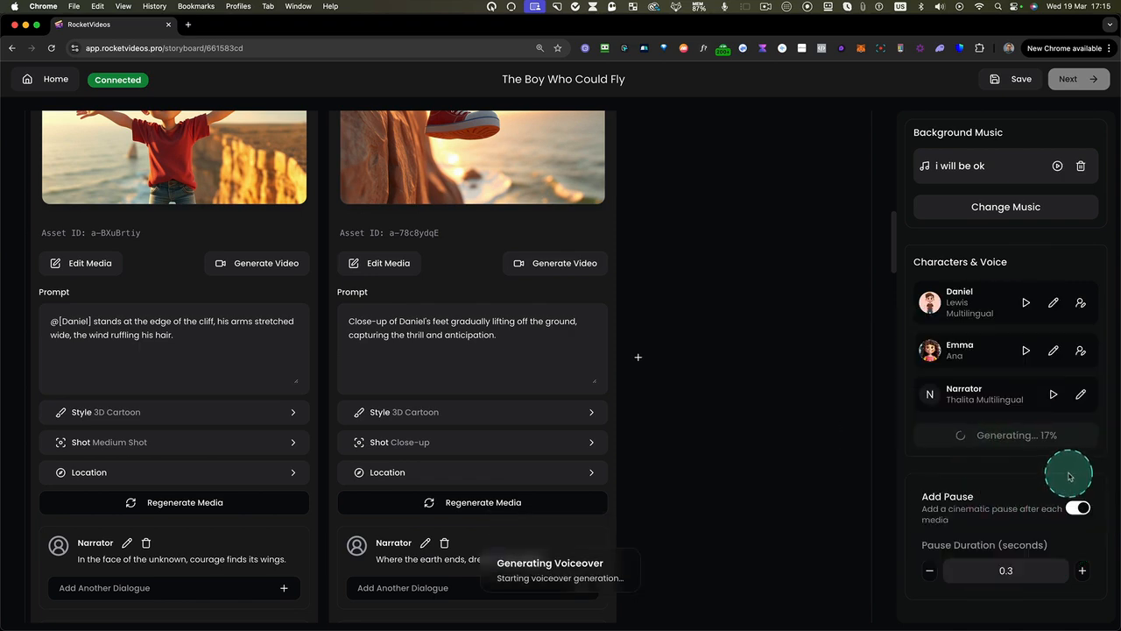
Once the voiceover is generated, play the Narrator lines of both Dreamy Swing images
scroll(483, 371, "up", 10)
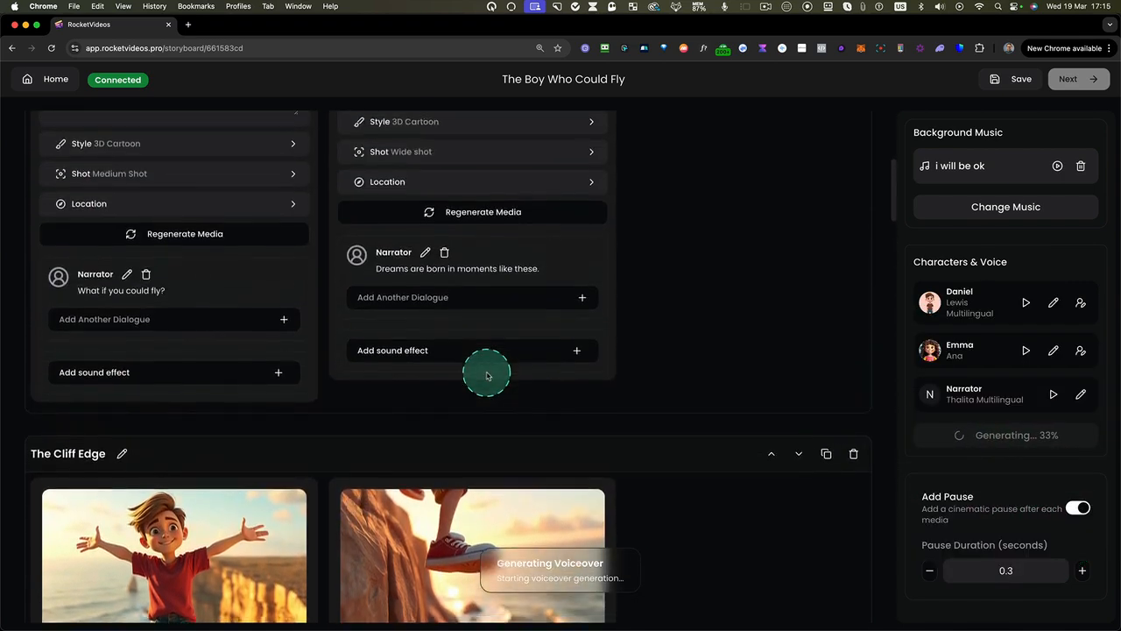
scroll(488, 376, "up", 5)
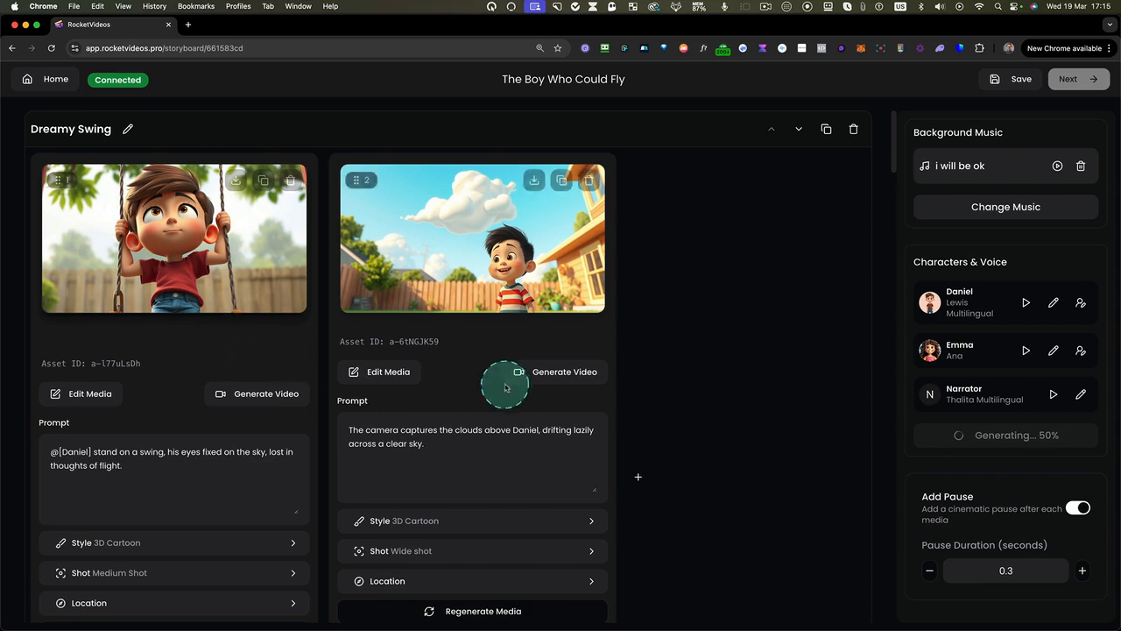
scroll(531, 380, "down", 3)
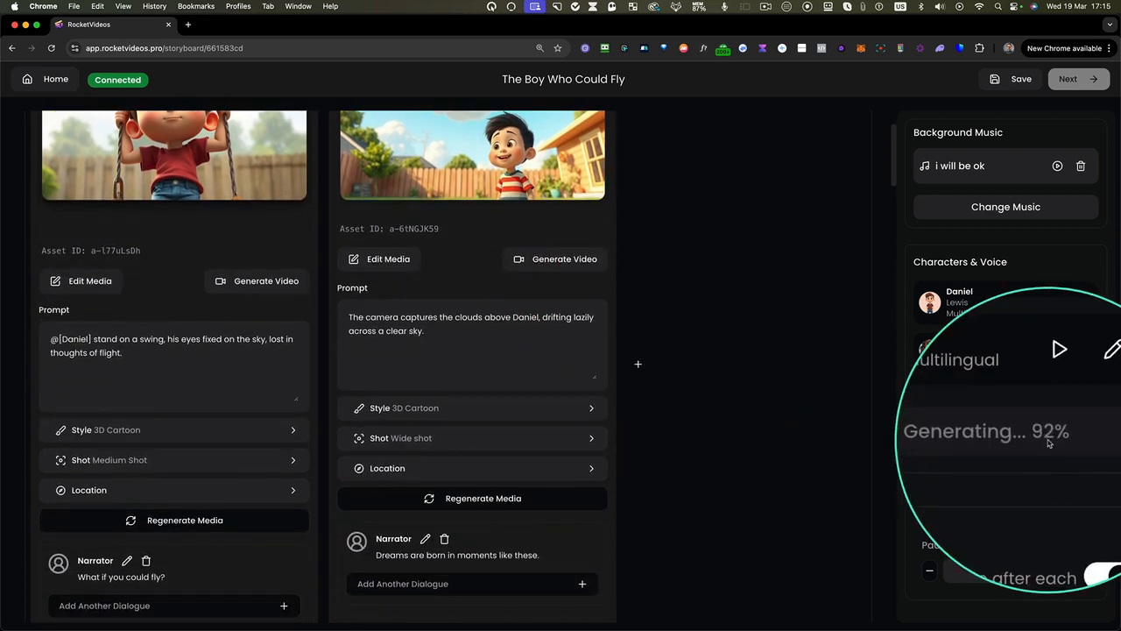
scroll(447, 302, "up", 3)
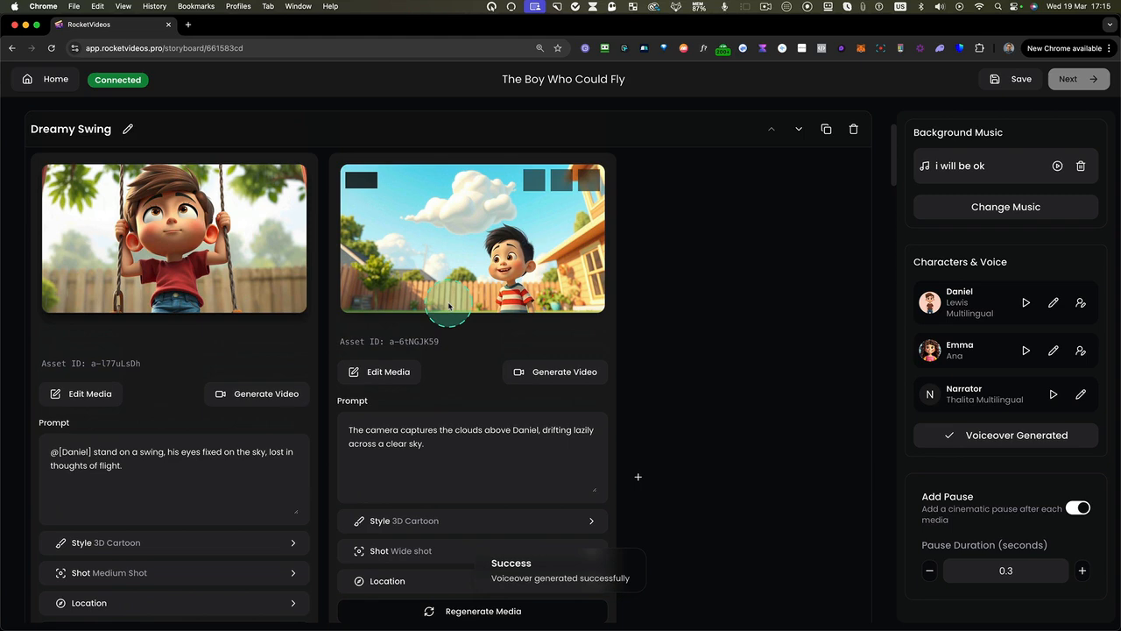
scroll(167, 355, "down", 5)
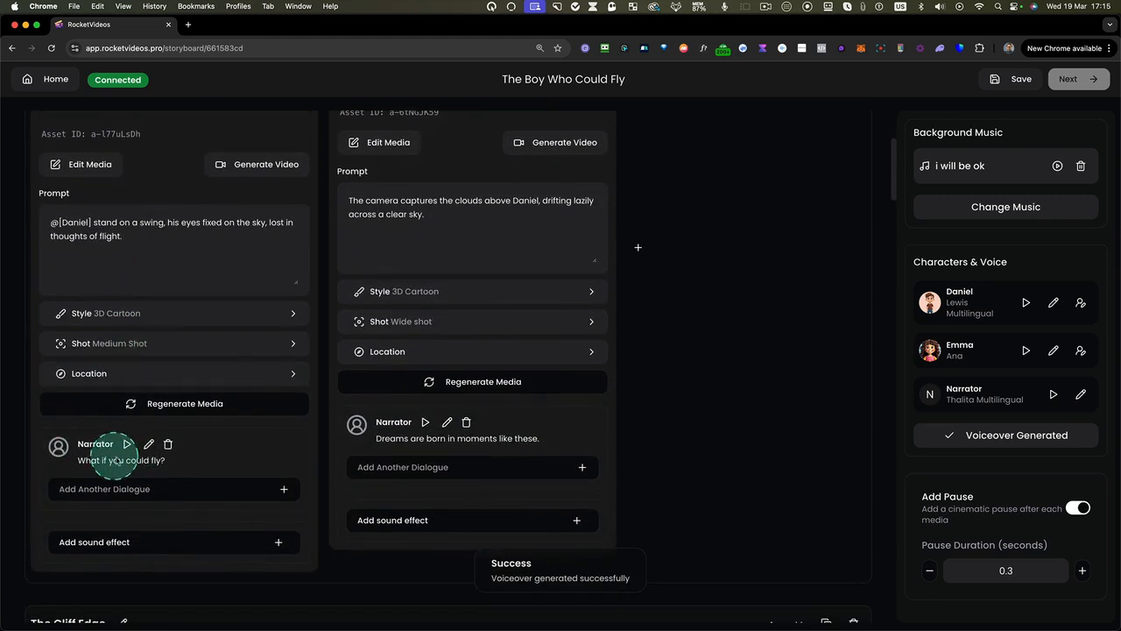
left_click(127, 444)
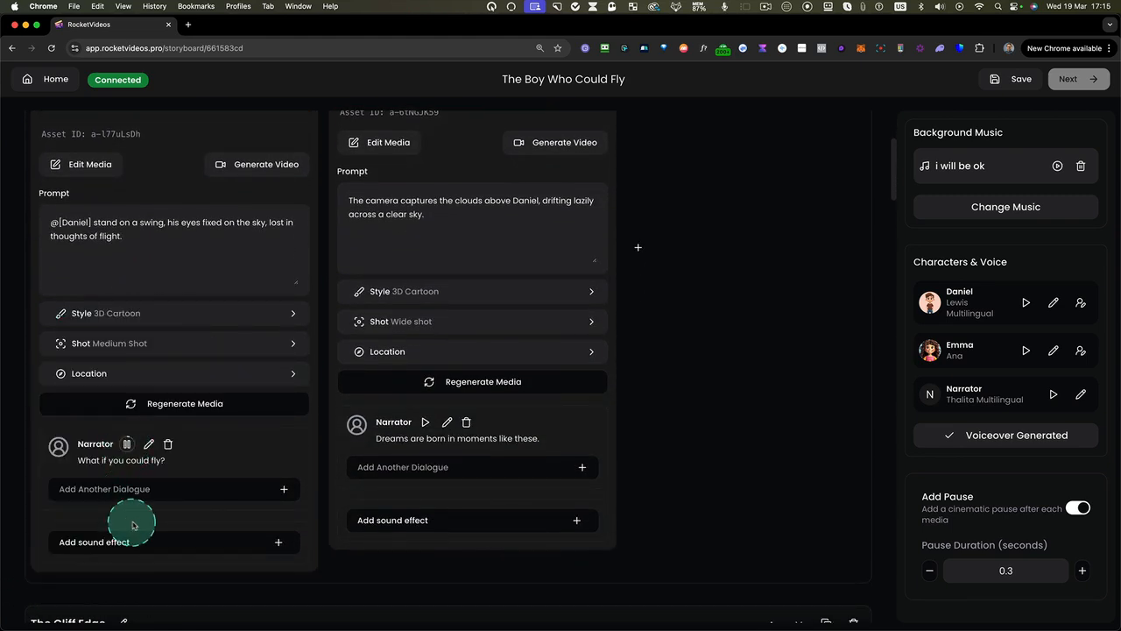
left_click(424, 423)
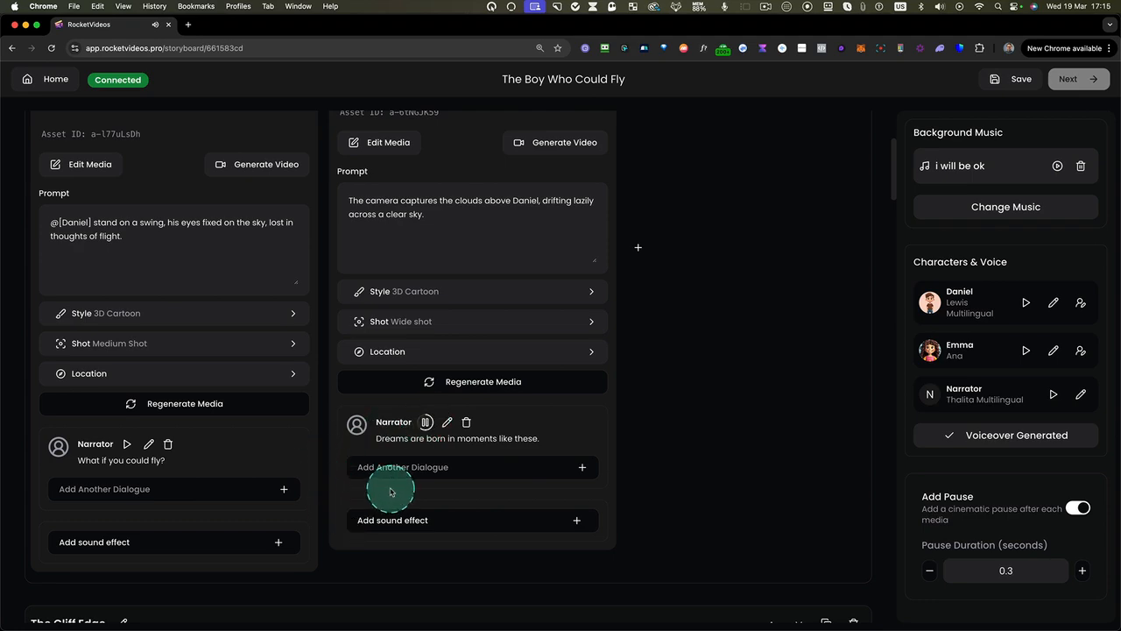
Inspect the edit options of the Narrator's line on the first Cliff Edge image, close the editor, and return to the Dreamy Swing scene
scroll(444, 450, "down", 3)
scroll(444, 450, "down", 6)
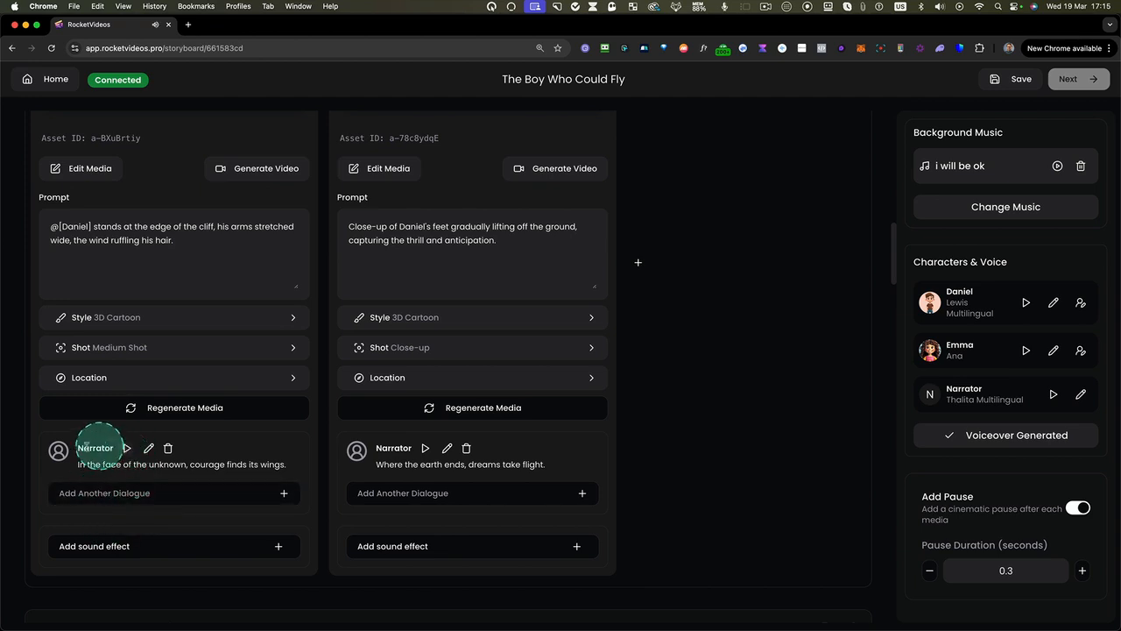
left_click(148, 447)
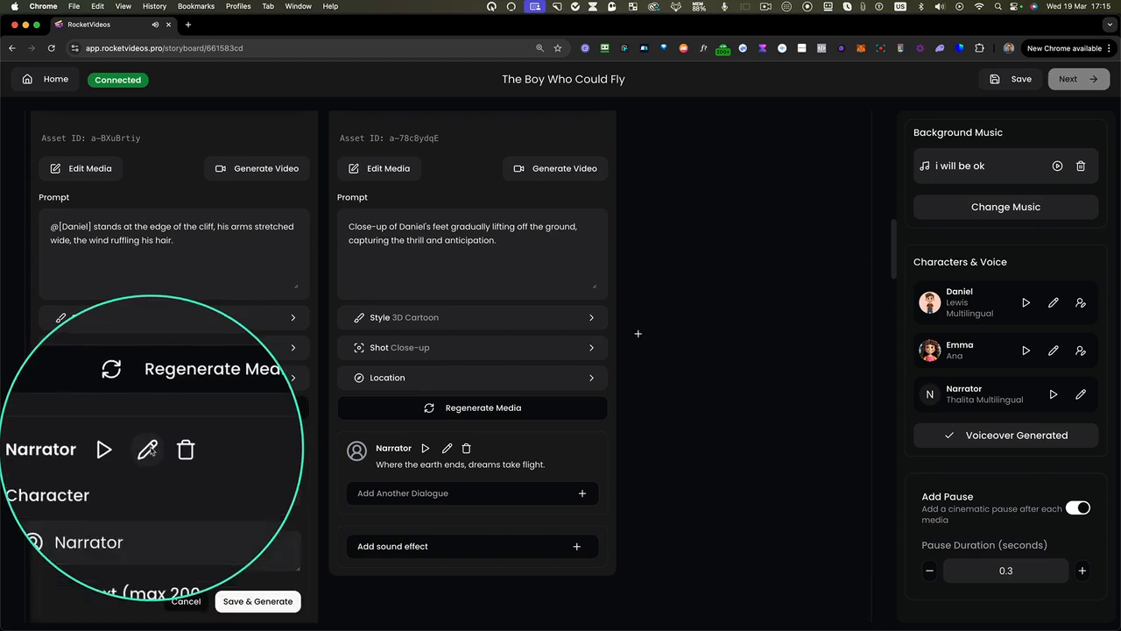
left_click(234, 601)
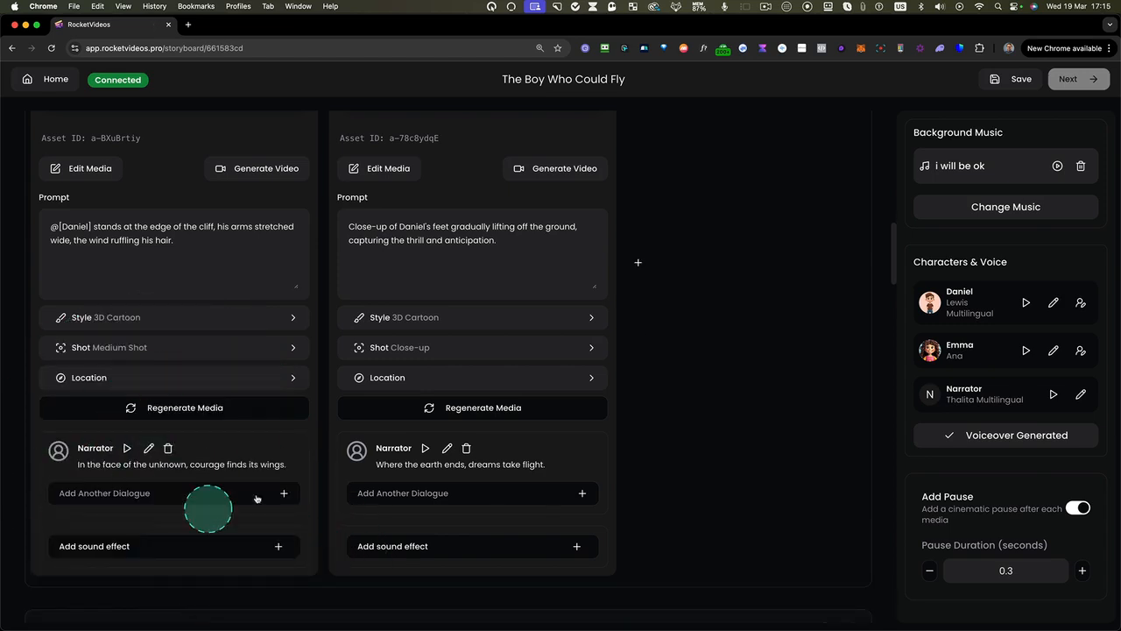
scroll(473, 407, "up", 3)
scroll(477, 404, "down", 10)
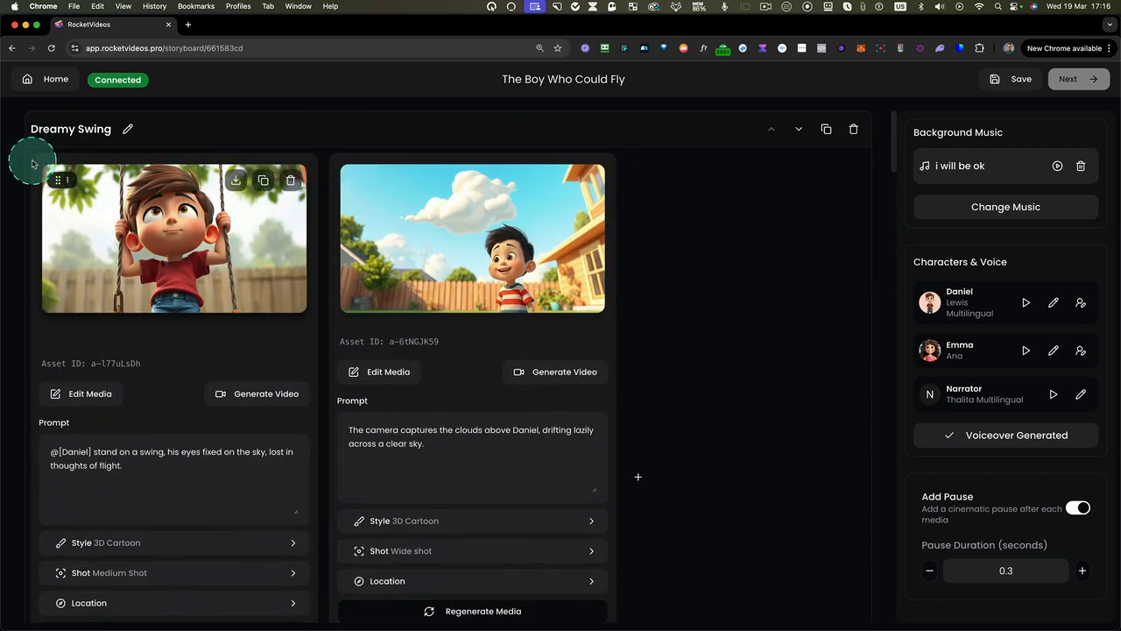
mouse_move(33, 141)
left_mouse_down()
mouse_move(275, 601)
mouse_move(320, 605)
left_mouse_up()
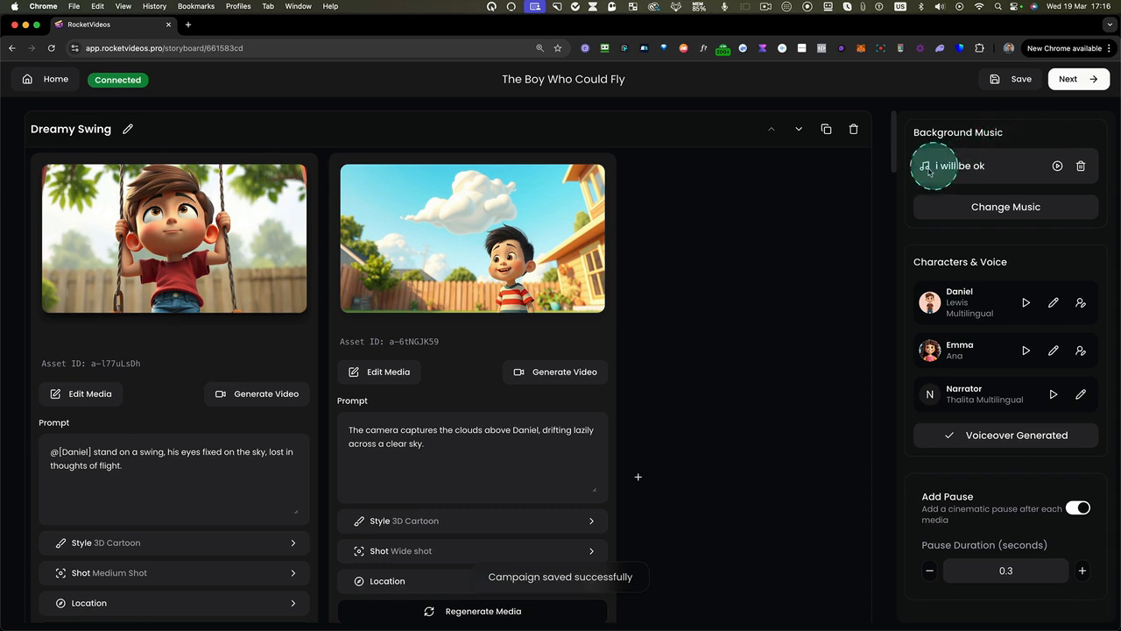
Look through the tracks in the background music library and close it
left_click(986, 208)
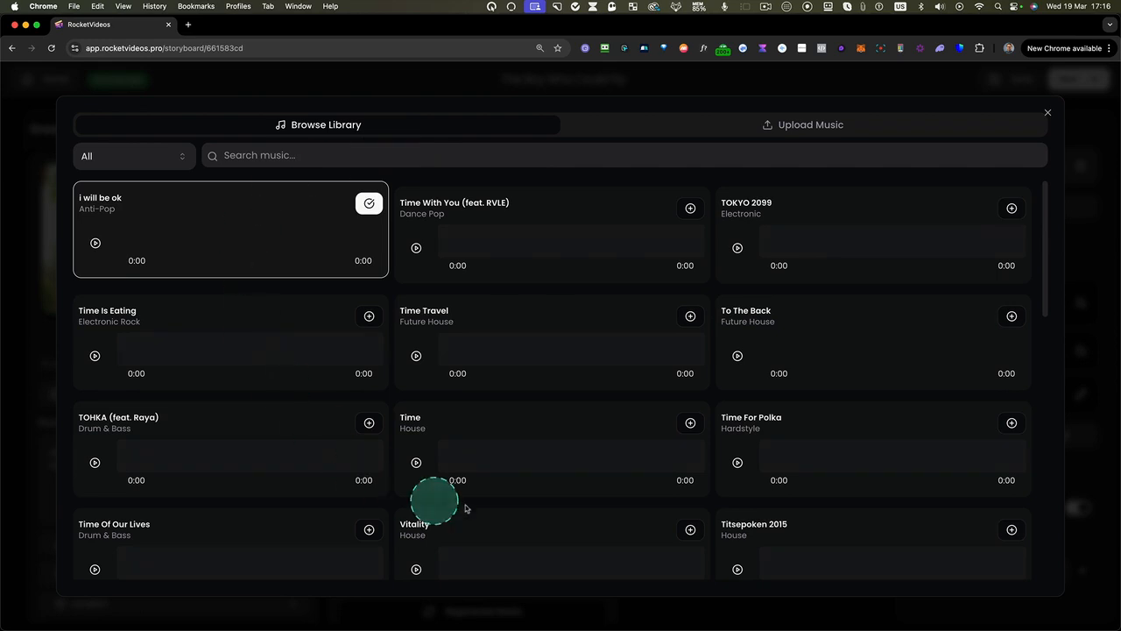
scroll(393, 483, "down", 2)
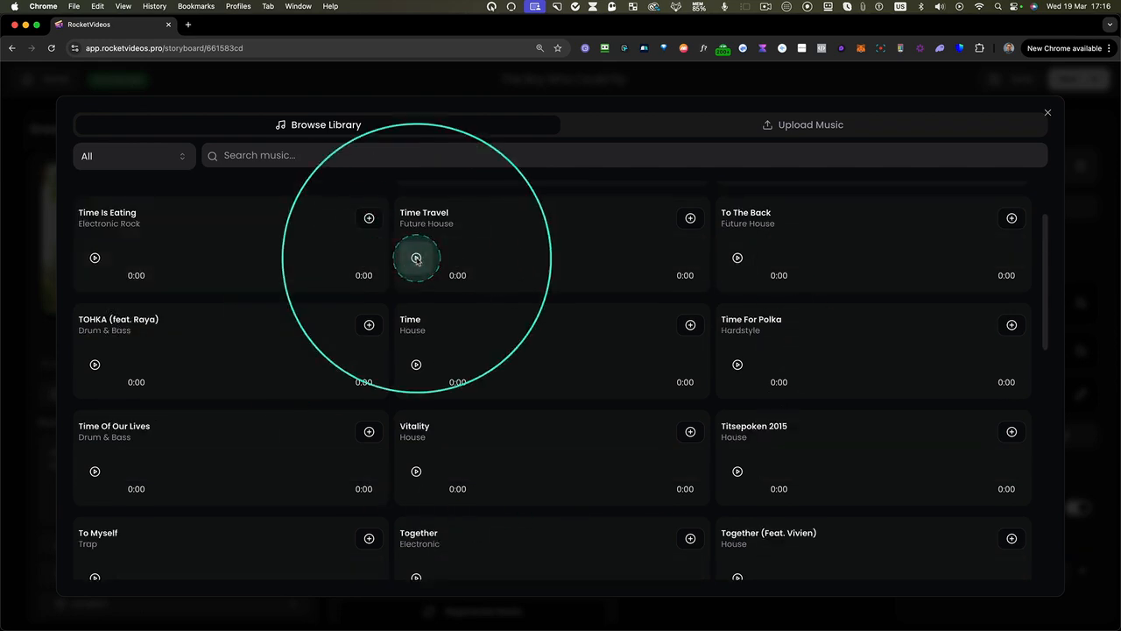
left_click(1049, 113)
Remove the background track "i will be ok", then save the storyboard and continue to the video editor
left_click(1081, 167)
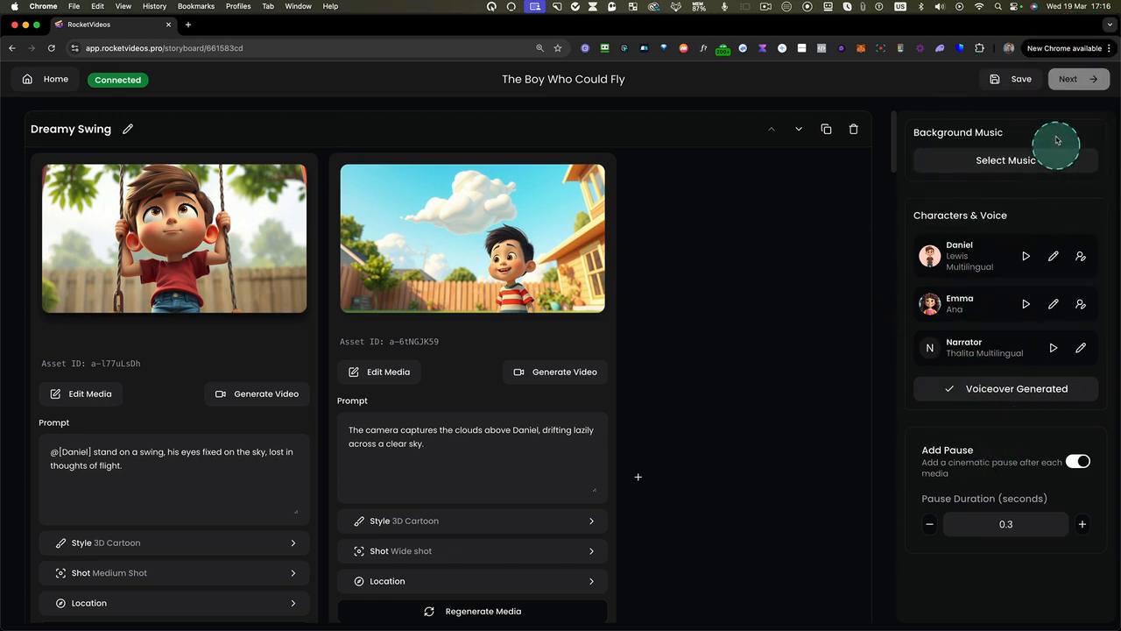
left_click(1016, 79)
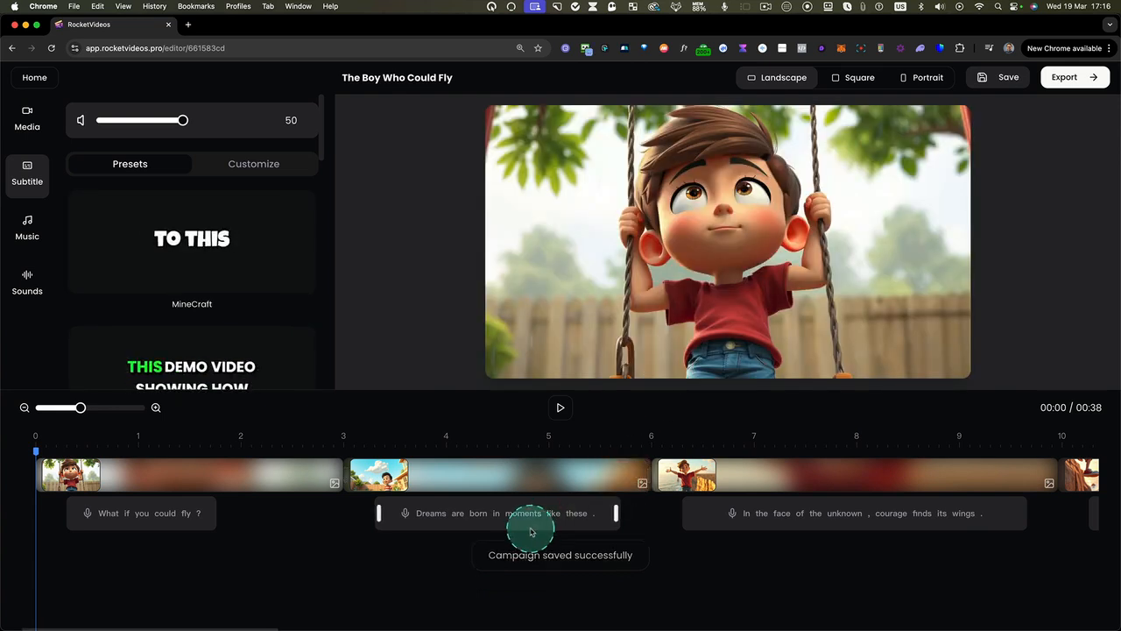
Preview the video from the start to about 9 seconds, then from about 22 to 27 seconds, and return to the timeline's beginning
left_click(562, 408)
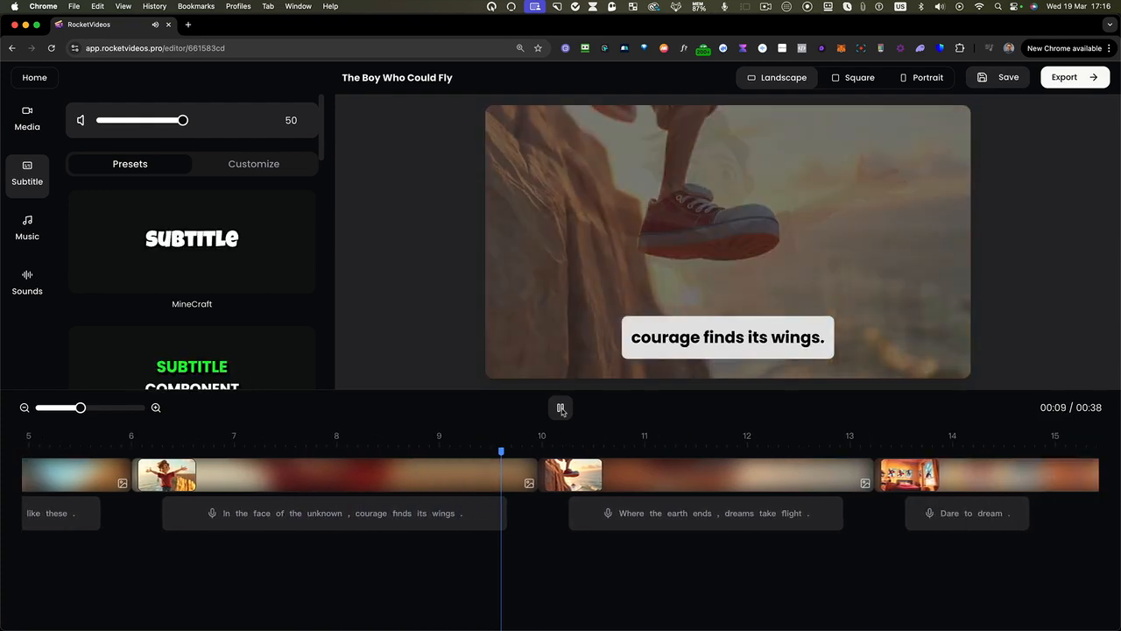
left_click(562, 409)
left_click(743, 517)
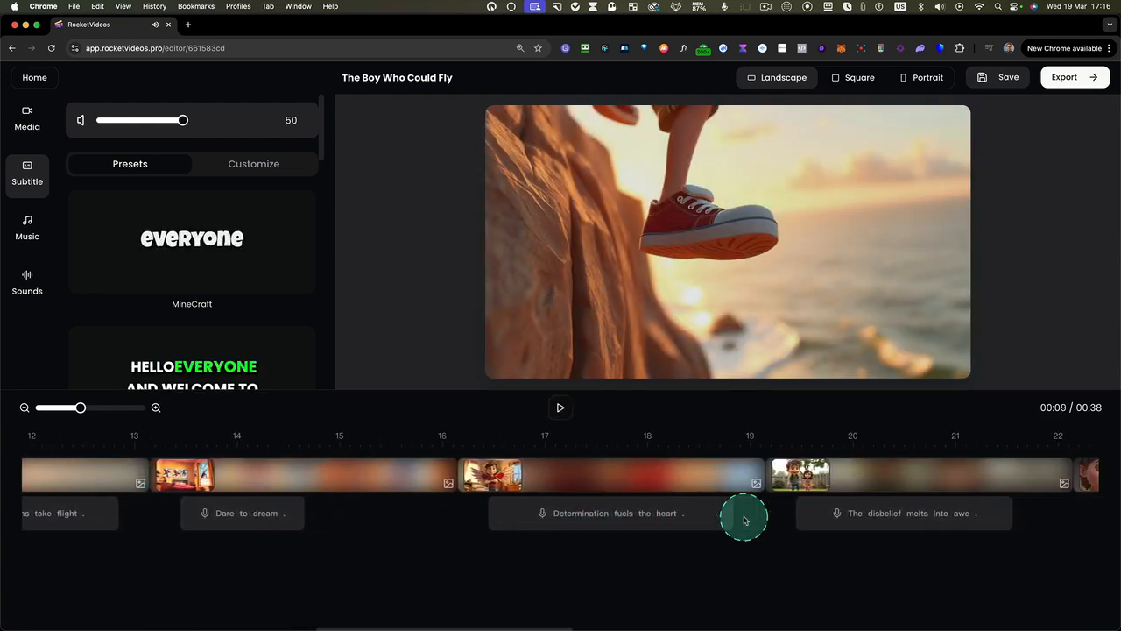
scroll(745, 521, "right", 3)
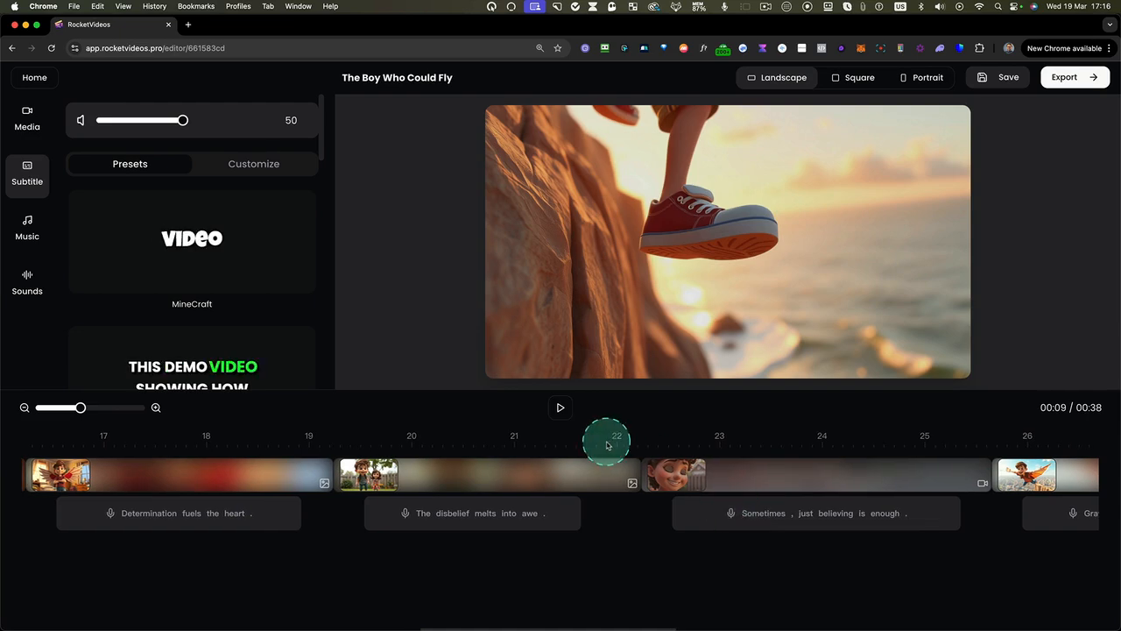
left_click(608, 444)
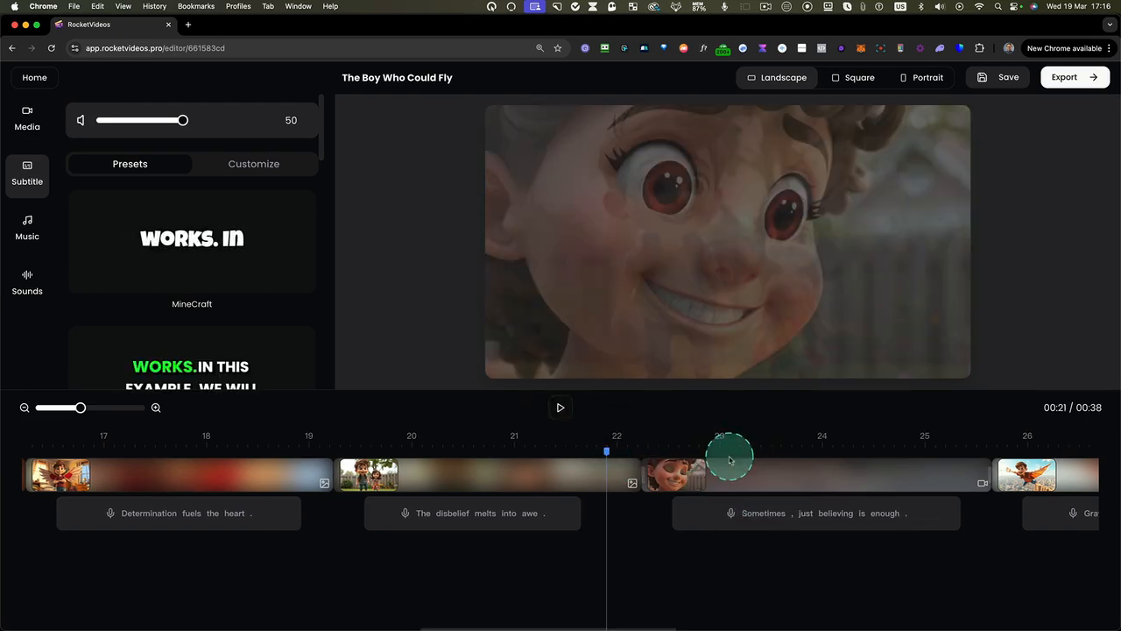
left_click(570, 407)
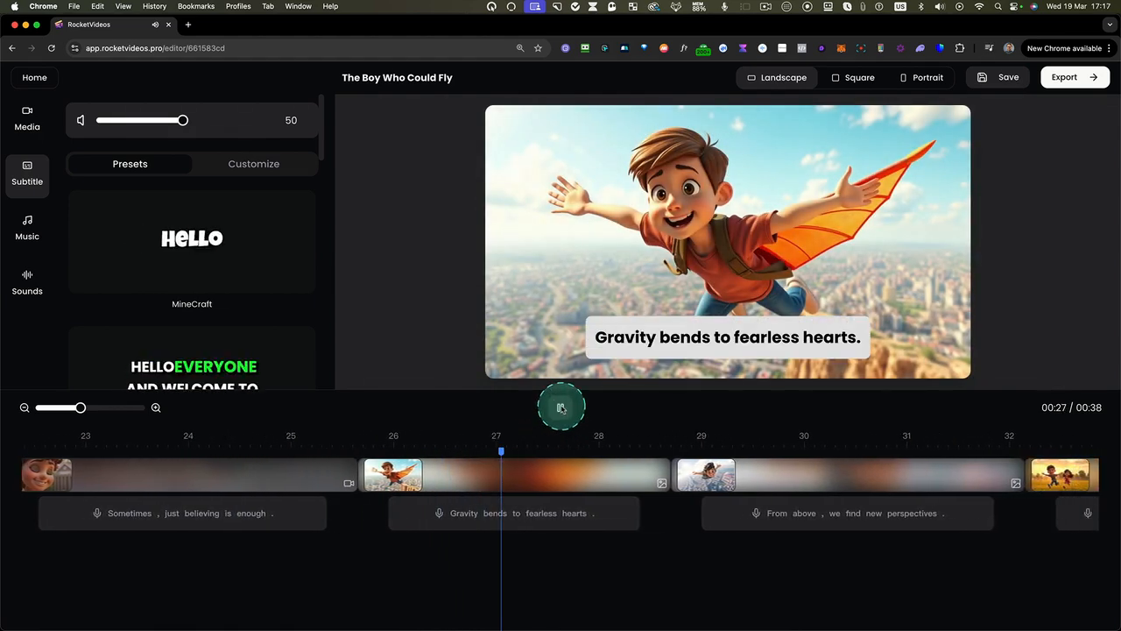
scroll(402, 492, "left", 15)
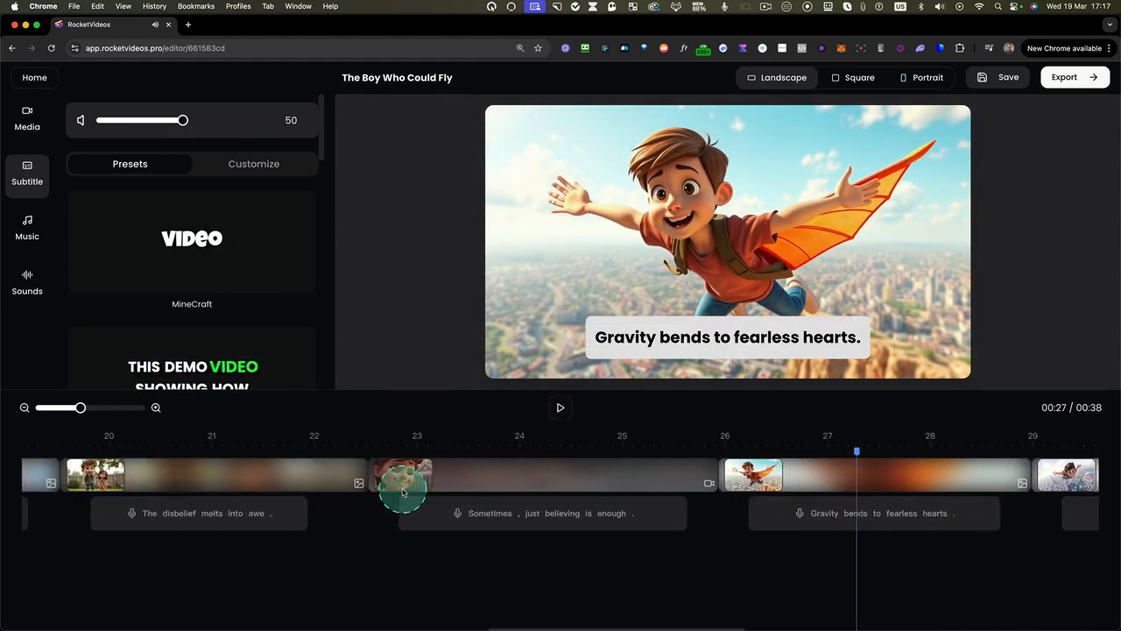
Try several subtitle presets, including the pink Barb style and the green one below it, then reapply the Deep preset
left_click(216, 377)
left_click(205, 302)
left_click_drag(321, 153, 280, 230)
left_click(262, 222)
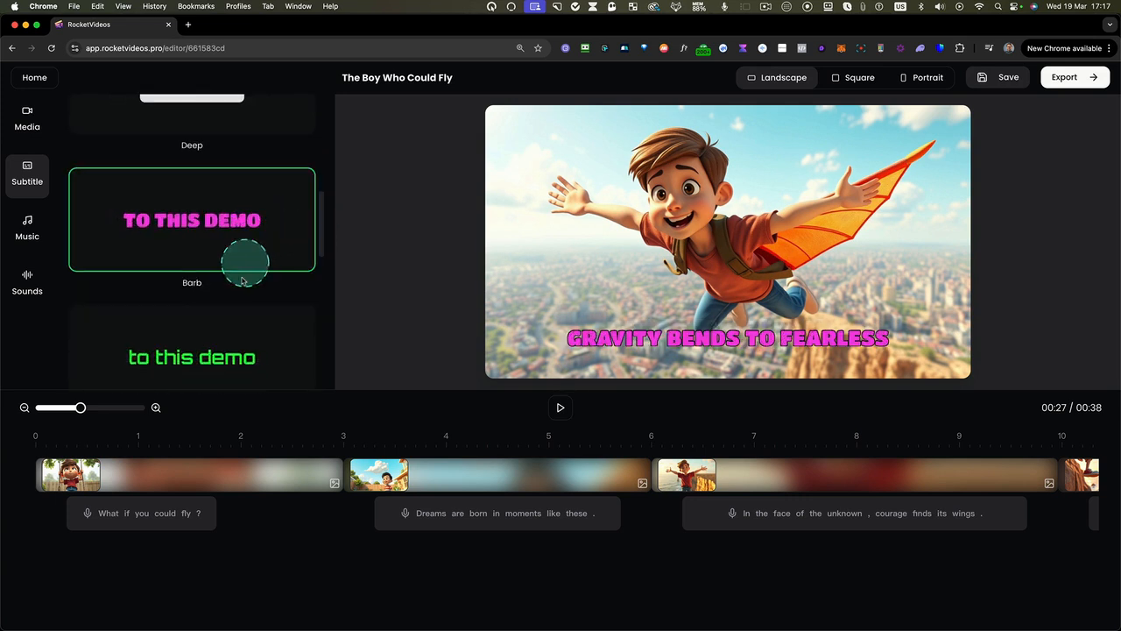
left_click(210, 359)
scroll(272, 256, "up", 5)
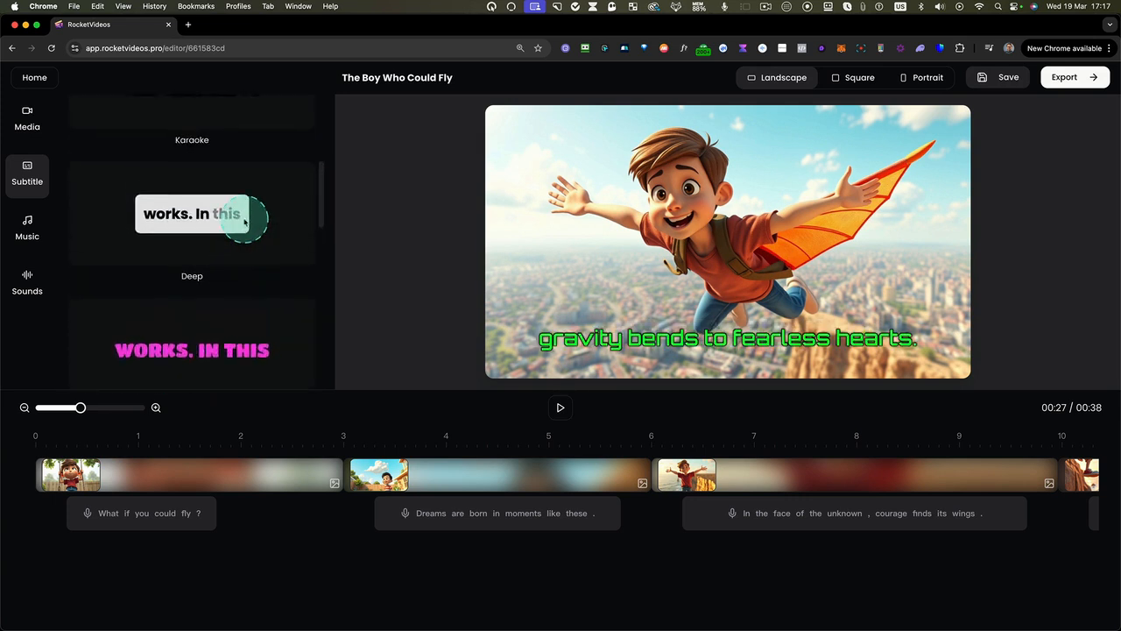
left_click(168, 284)
scroll(244, 246, "up", 5)
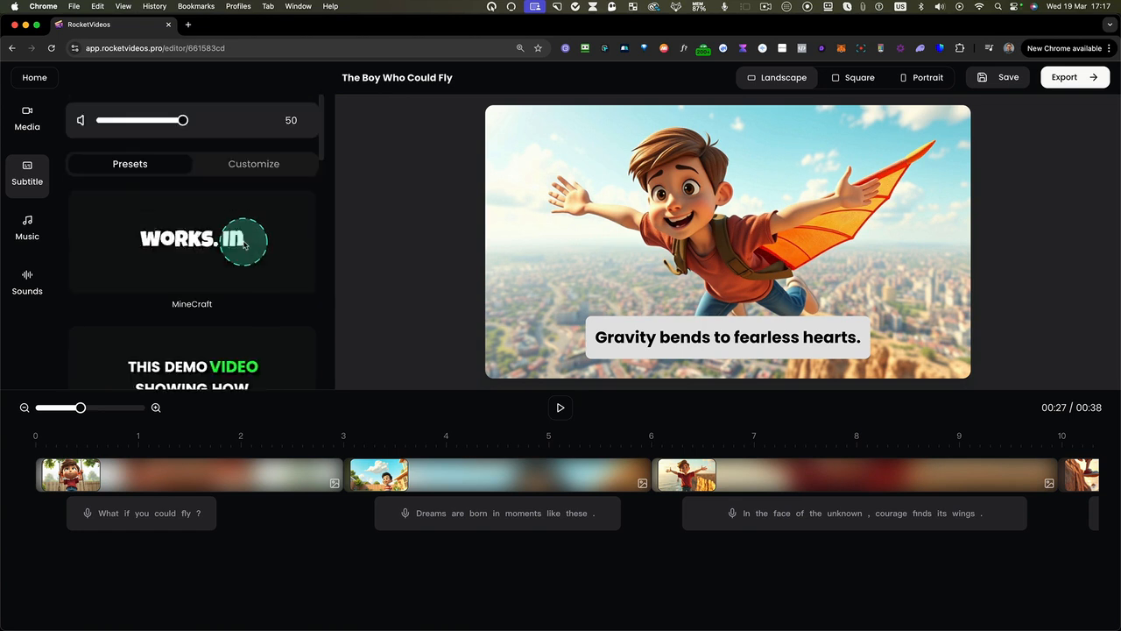
Customize the subtitle font to italic style and uppercase text
left_click(271, 163)
left_click(187, 295)
scroll(189, 296, "down", 2)
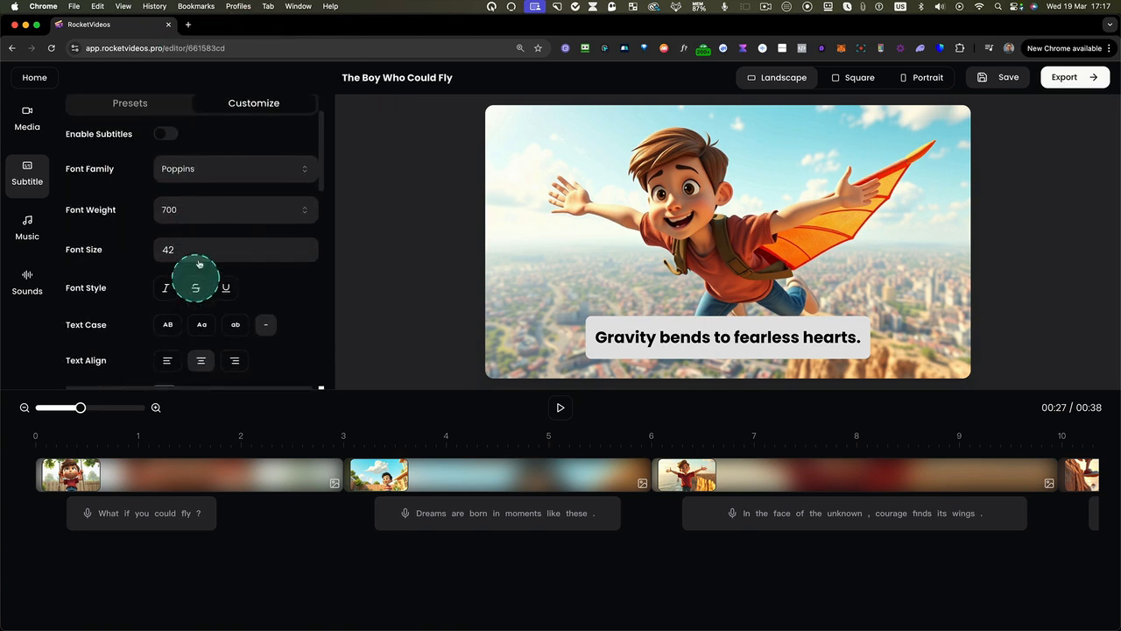
scroll(180, 216, "down", 3)
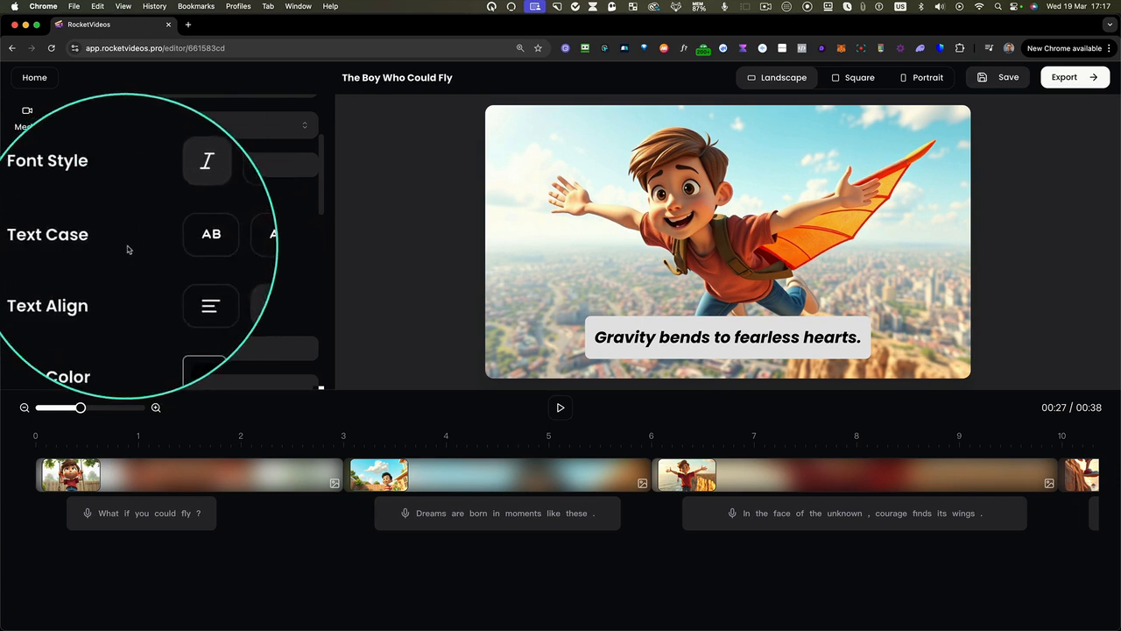
left_click(172, 242)
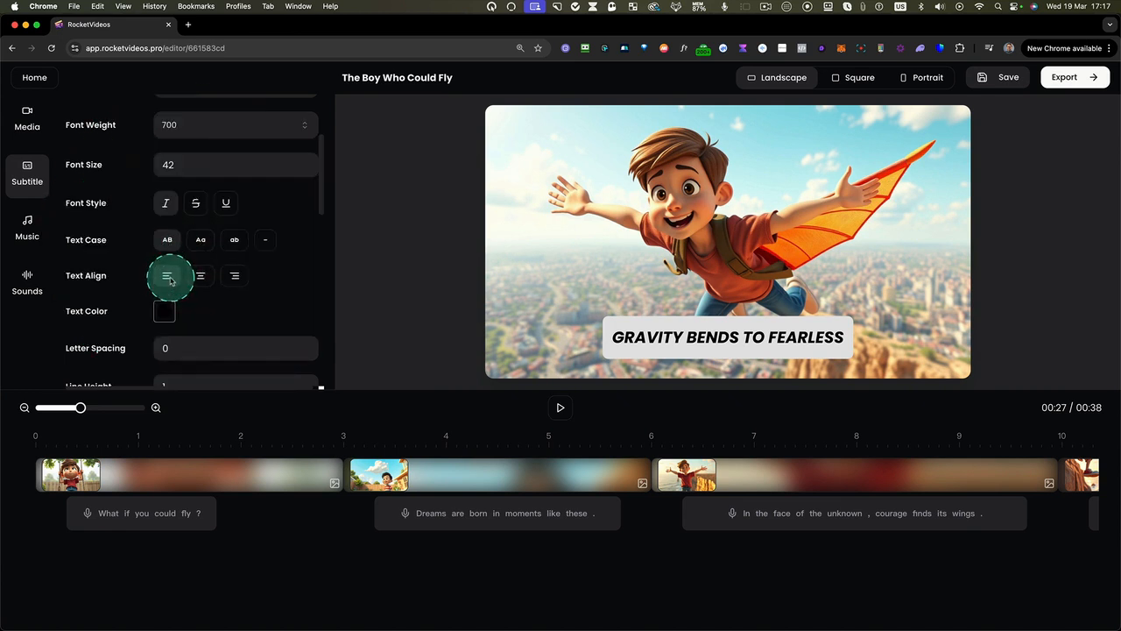
Set the subtitle text color to red (#de0909)
scroll(154, 249, "down", 2)
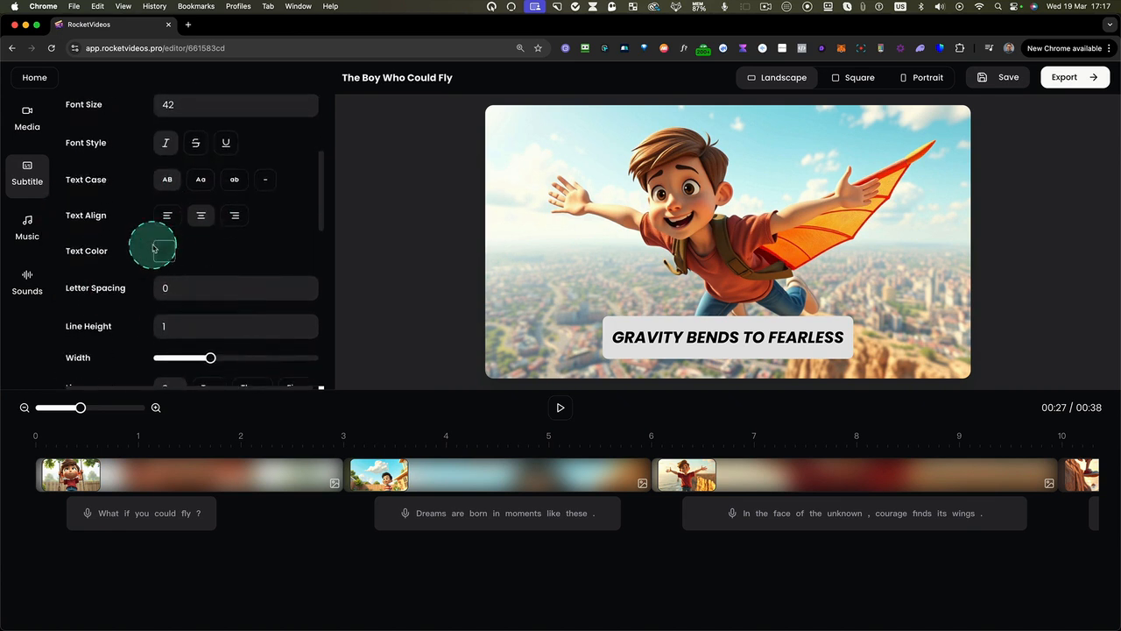
left_click(162, 254)
left_click(224, 295)
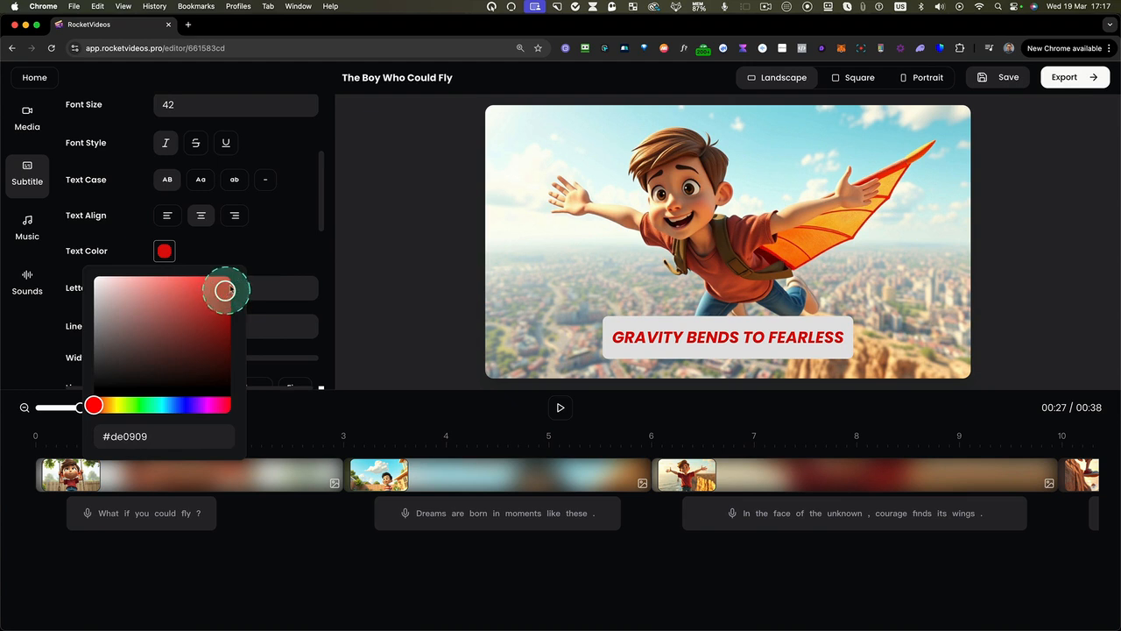
left_click(261, 251)
Increase the subtitle width so the full caption "Gravity bends to fearless hearts." fits on one line
scroll(272, 252, "down", 3)
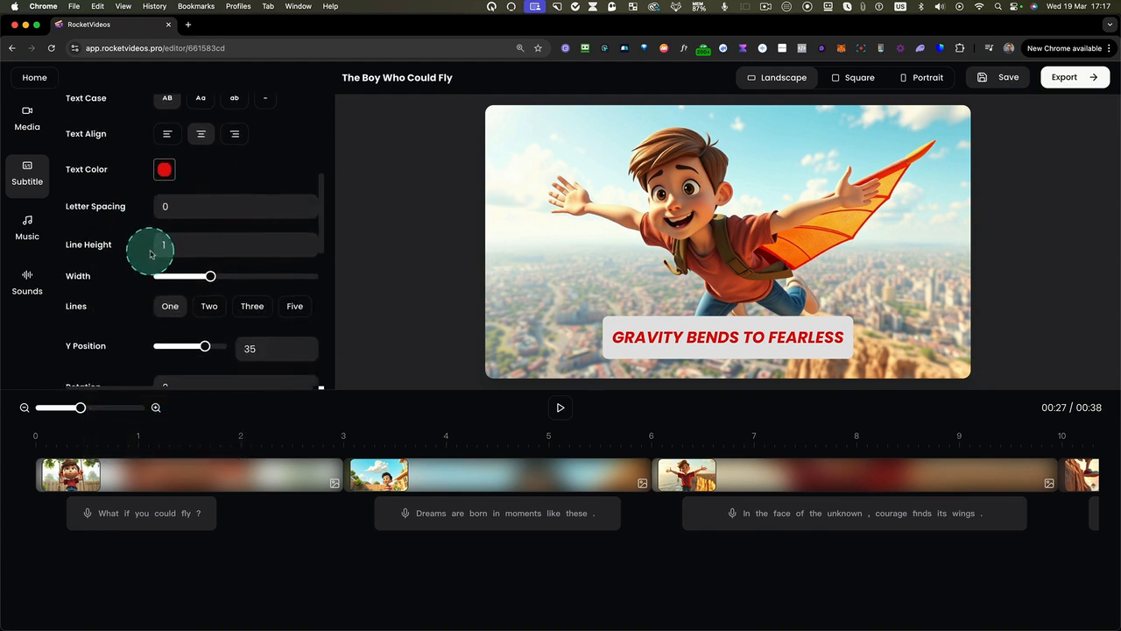
scroll(150, 254, "down", 2)
left_click_drag(209, 218, 225, 219)
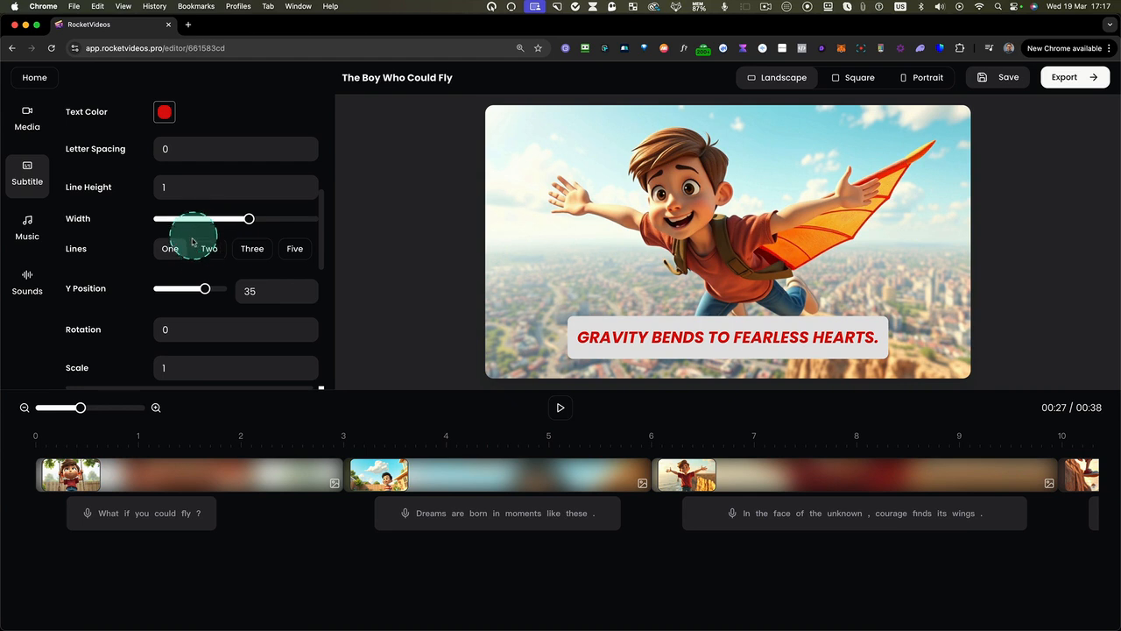
Try showing three subtitle lines at once, then return the subtitle line count to one
scroll(194, 249, "down", 1)
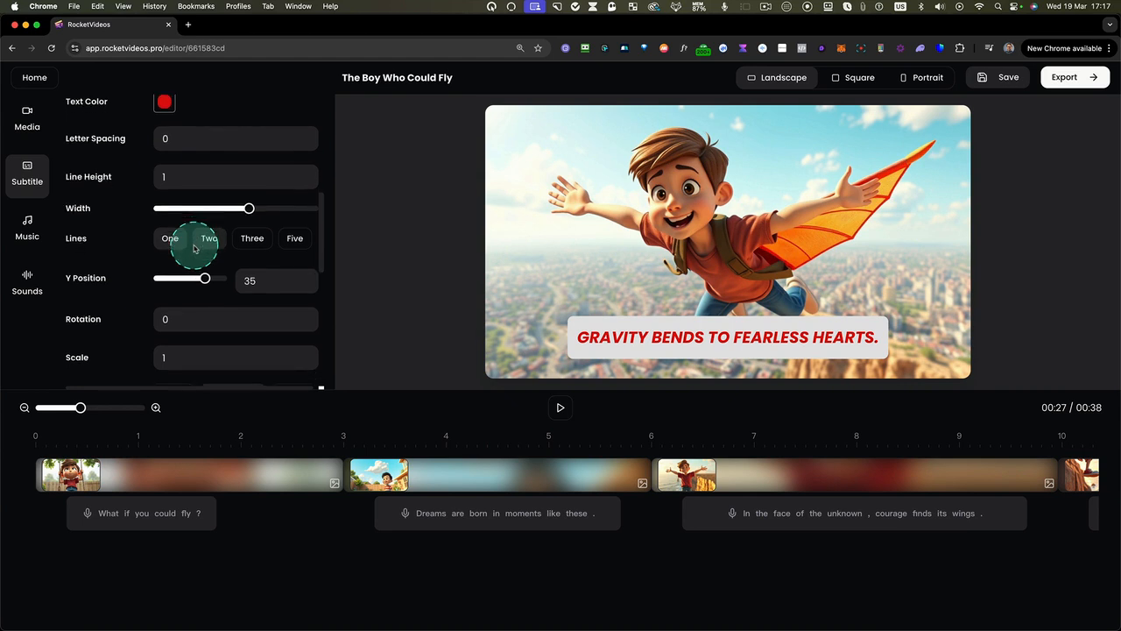
scroll(205, 250, "down", 1)
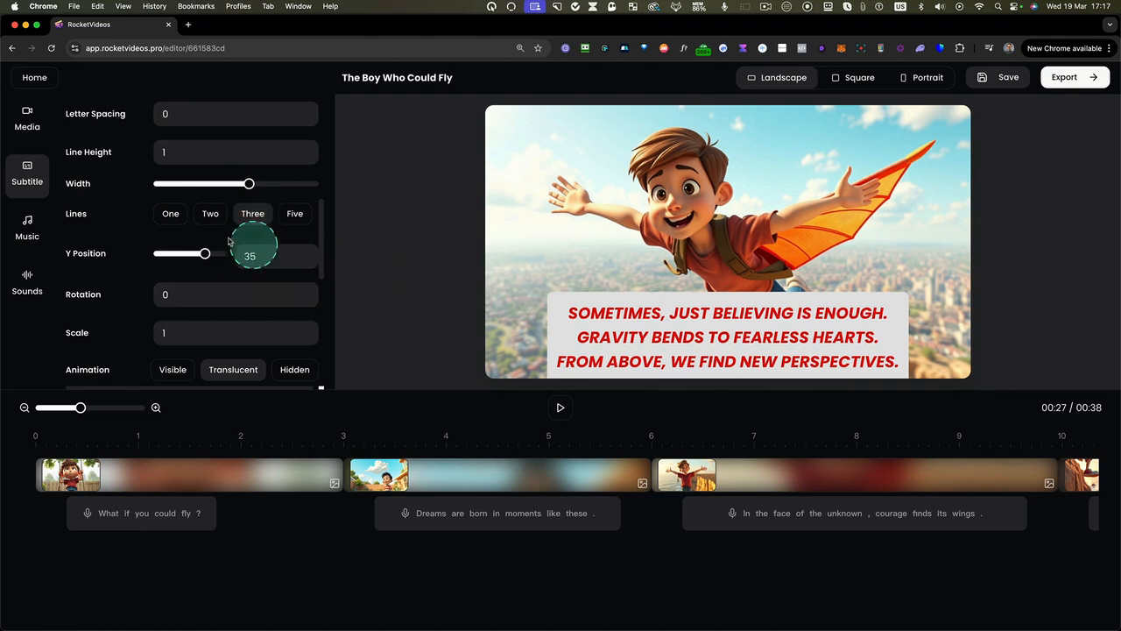
left_click(184, 218)
left_click(180, 219)
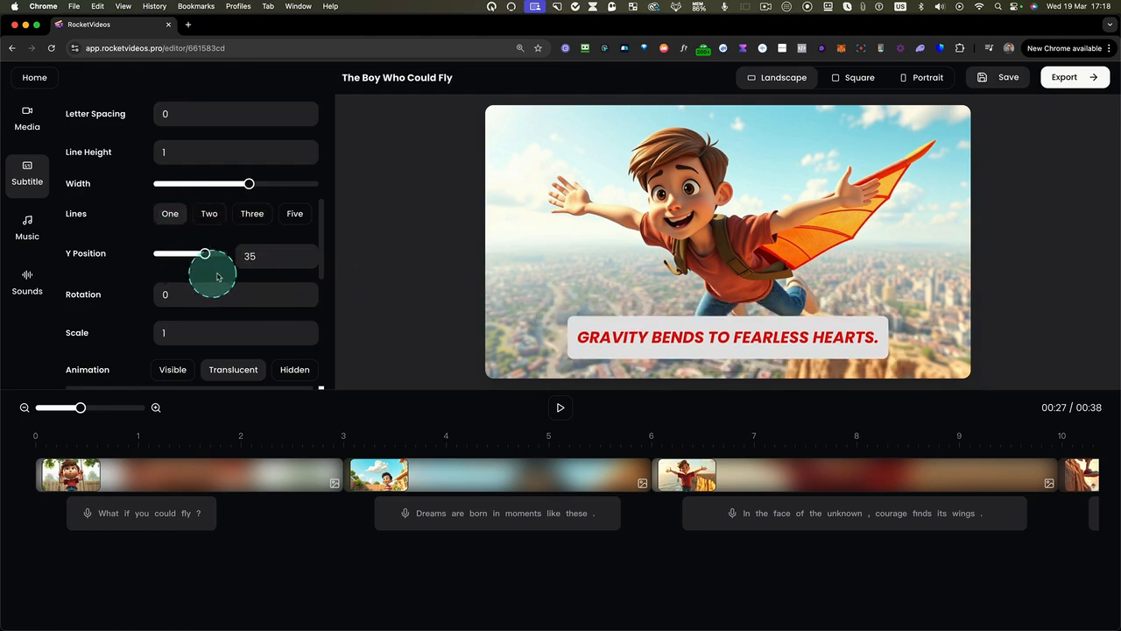
Set the subtitle animation to Hidden and the page animation to Fade
scroll(222, 285, "down", 3)
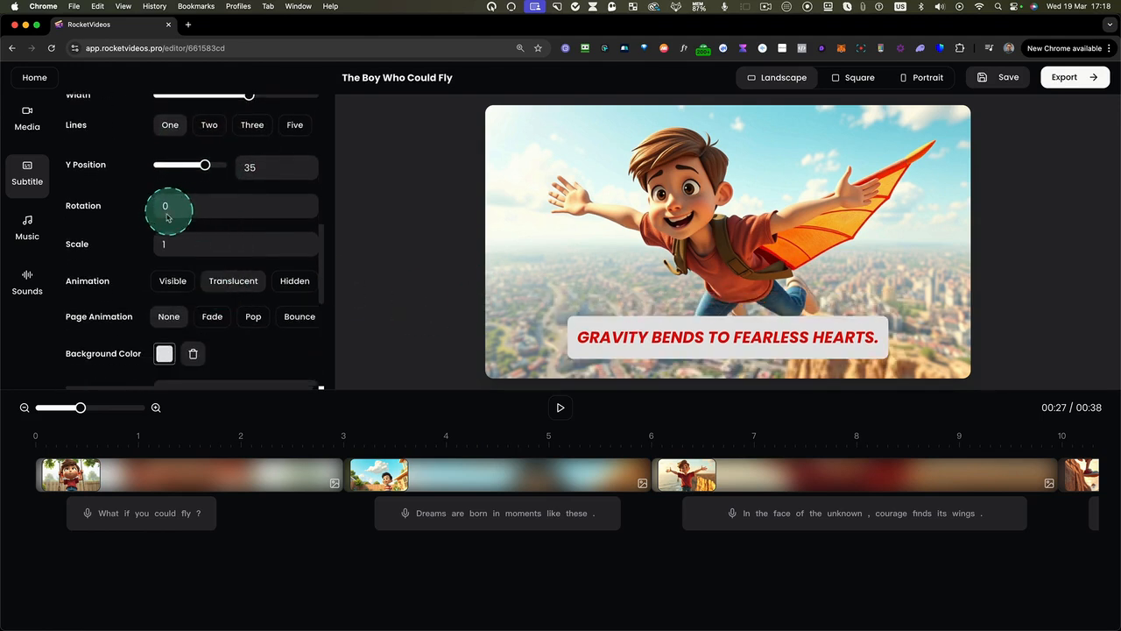
scroll(166, 247, "down", 1)
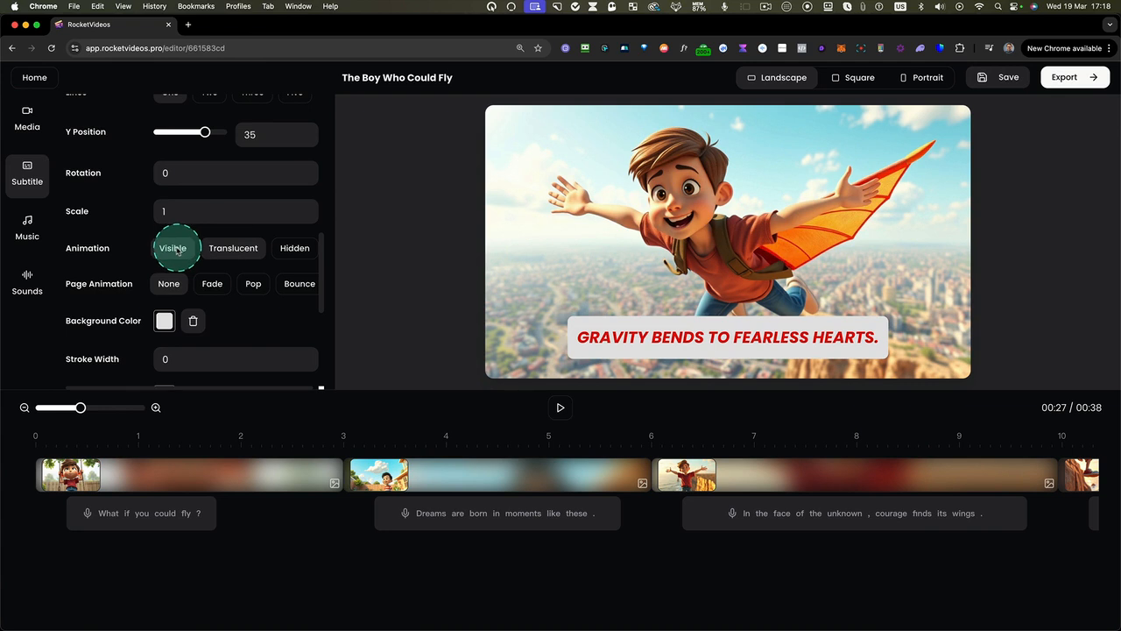
left_click(178, 250)
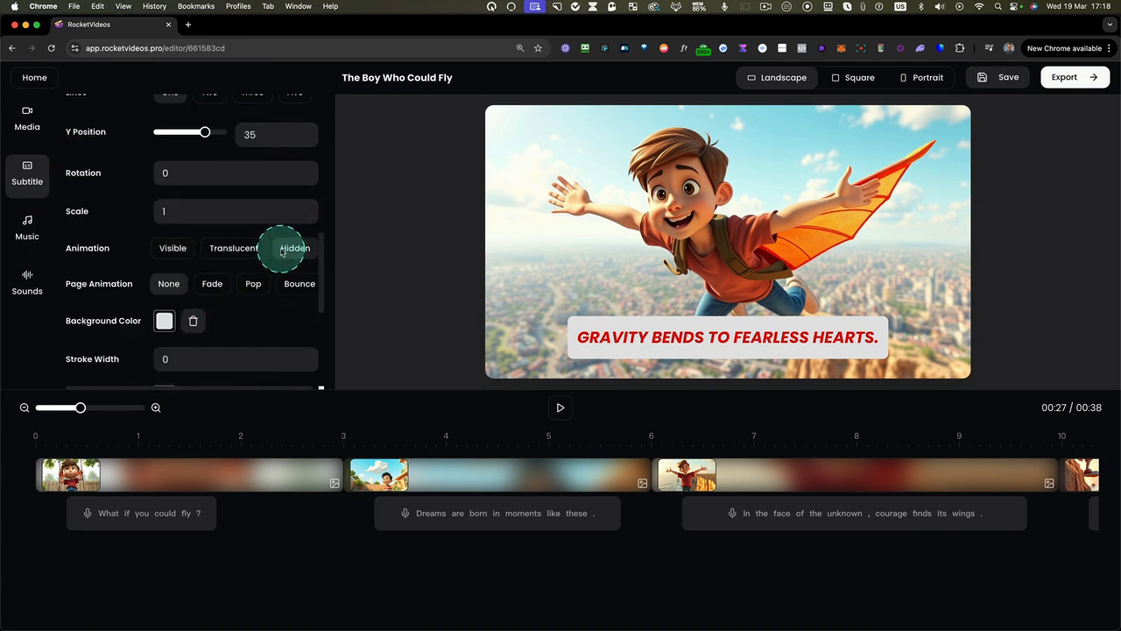
left_click(215, 284)
Add a near-black (#0a0a0a) font shadow to the subtitles with X 1, Y 1 and blur 3
scroll(219, 289, "down", 2)
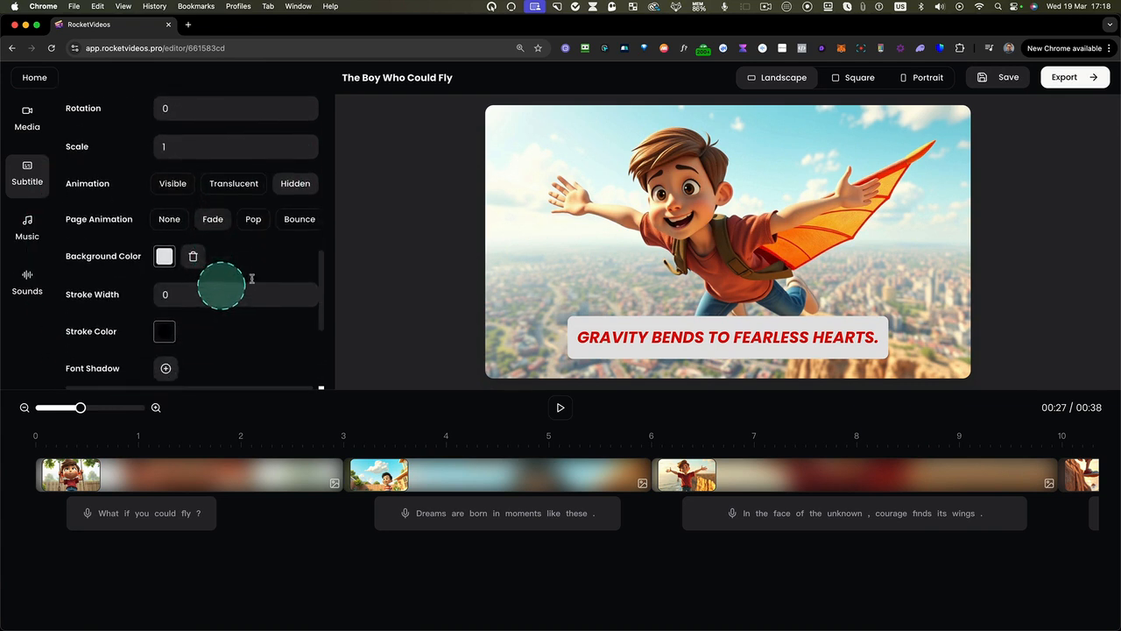
scroll(263, 256, "down", 3)
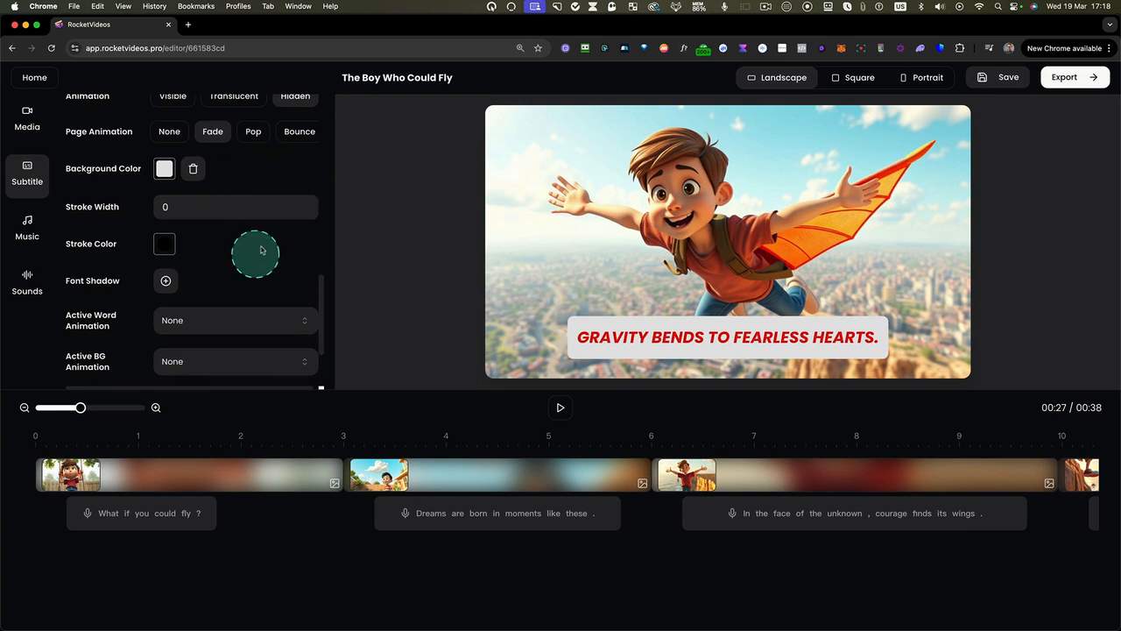
scroll(254, 249, "down", 2)
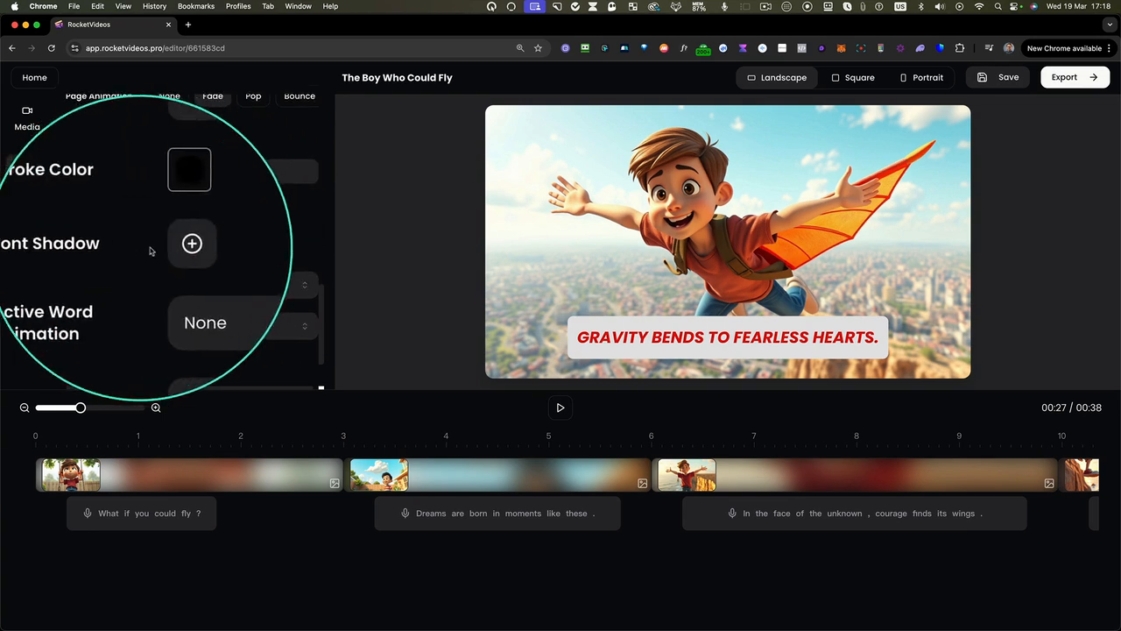
left_click(167, 246)
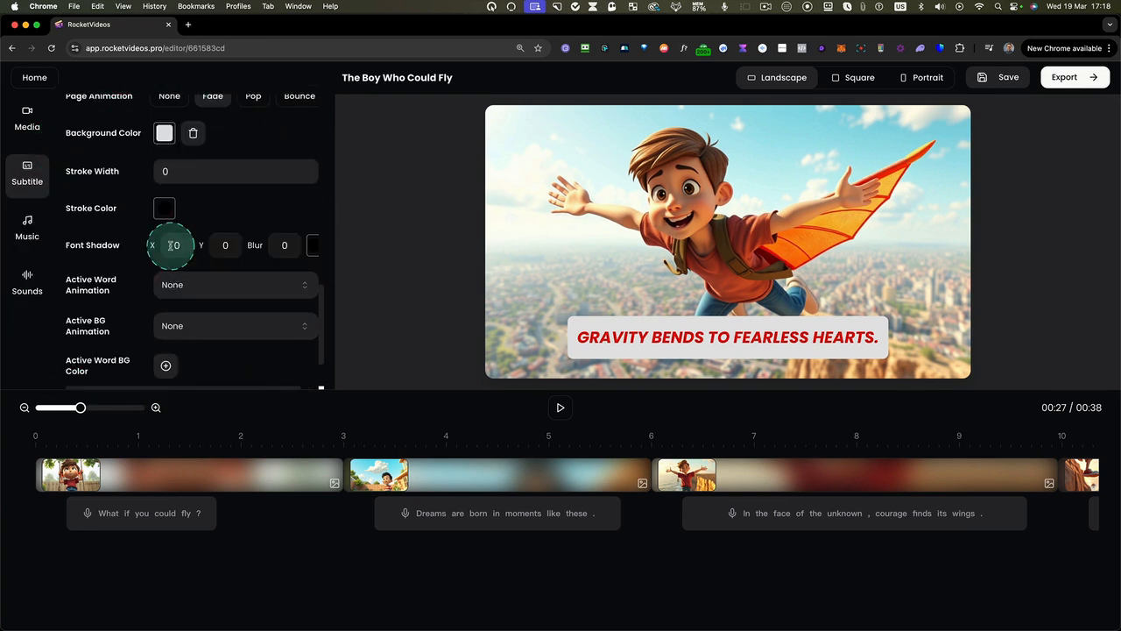
left_click(311, 245)
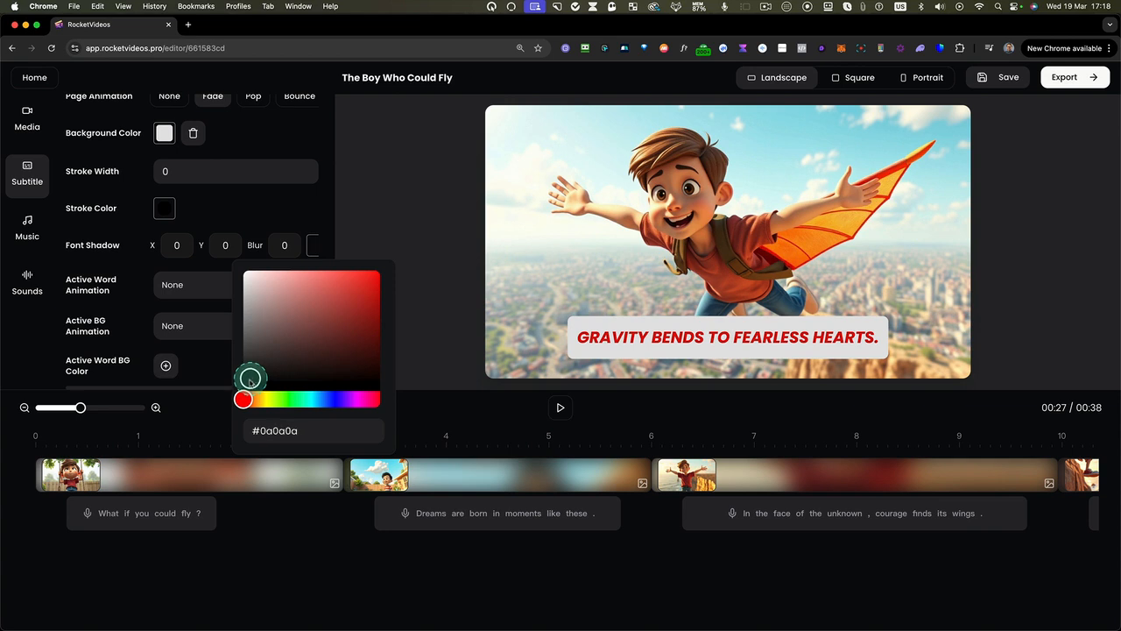
left_click(290, 254)
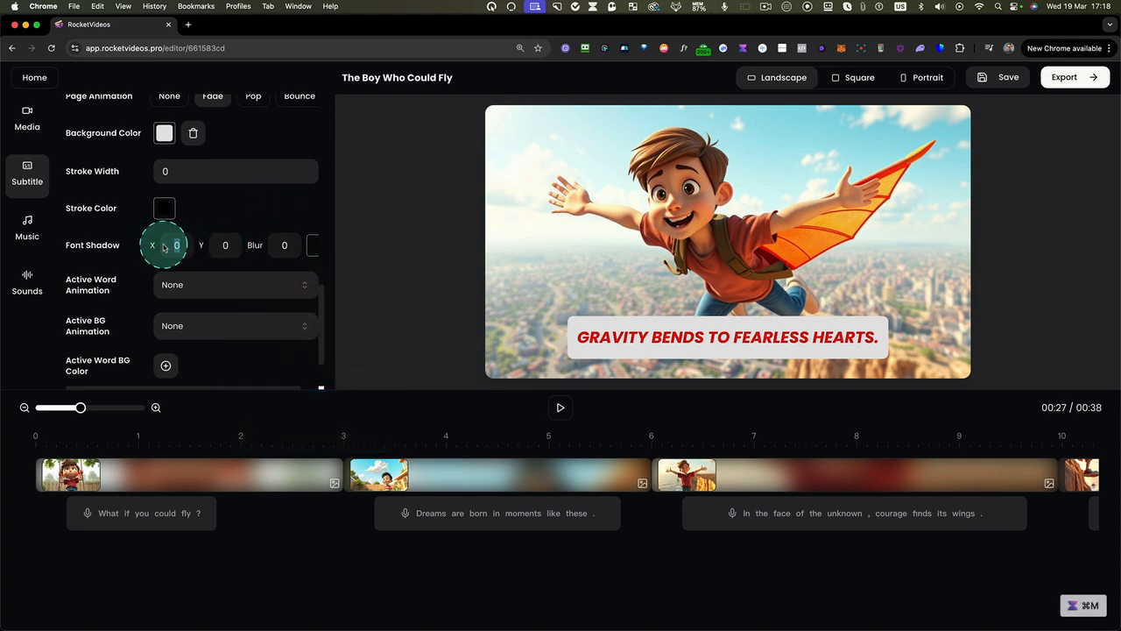
type("1")
left_click(225, 248)
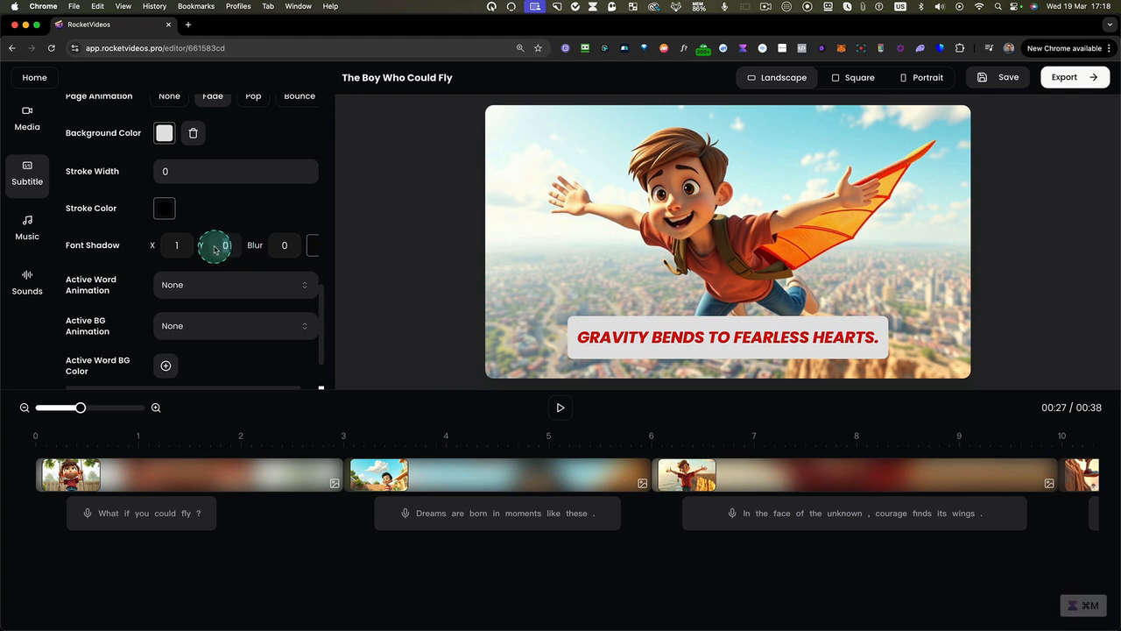
type("1")
left_click(292, 254)
type("3")
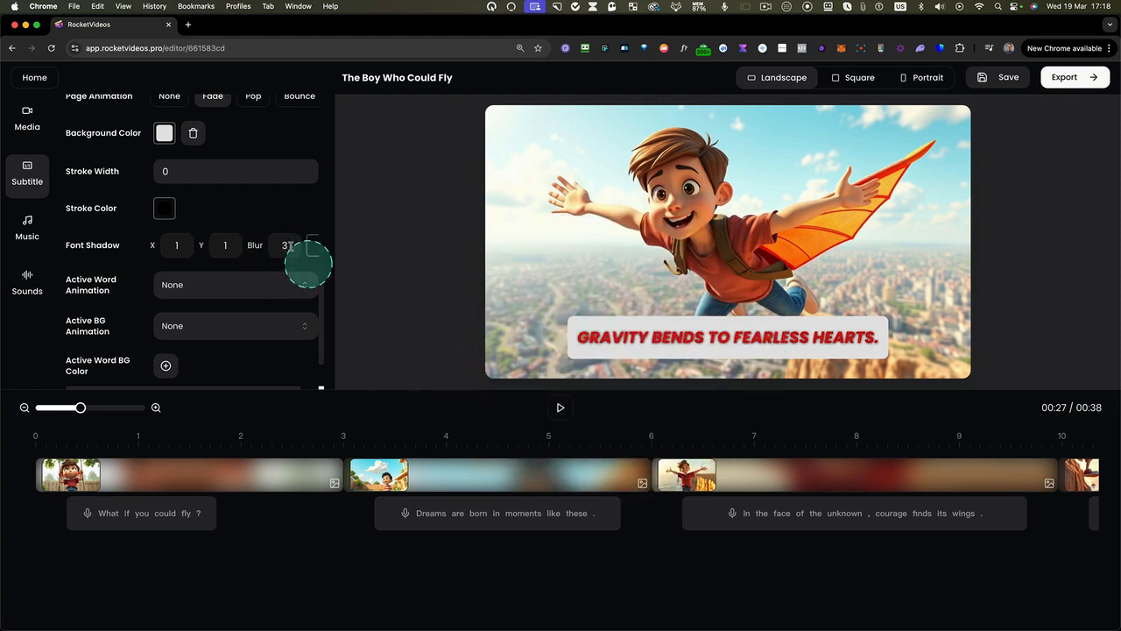
Set the active word animation to Pop and preview the video from the beginning
left_click(188, 287)
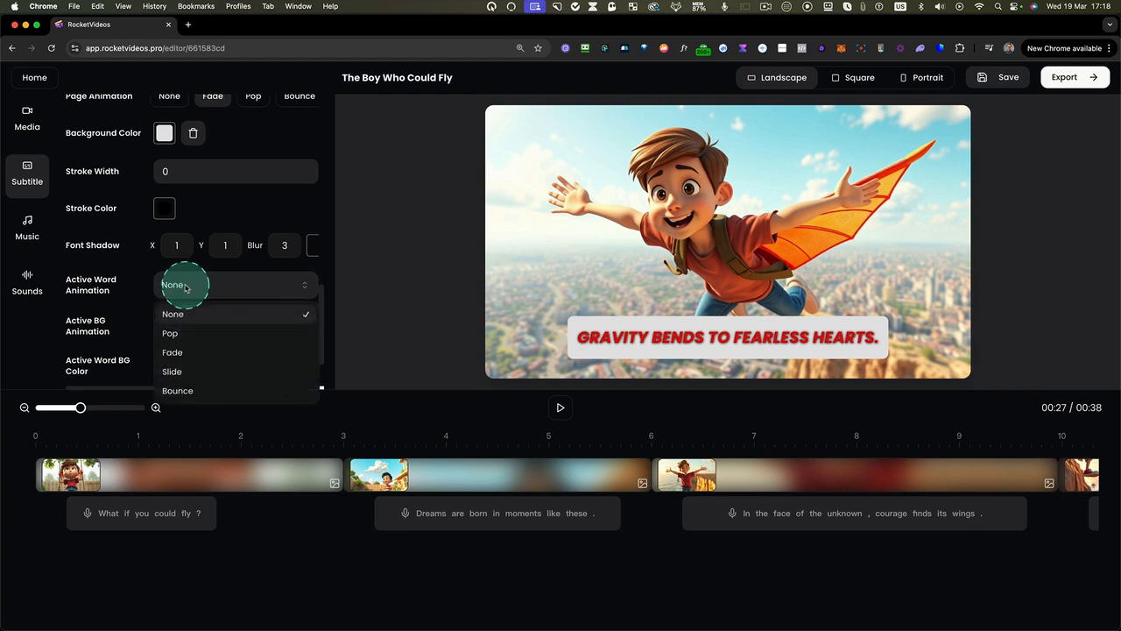
left_click(175, 333)
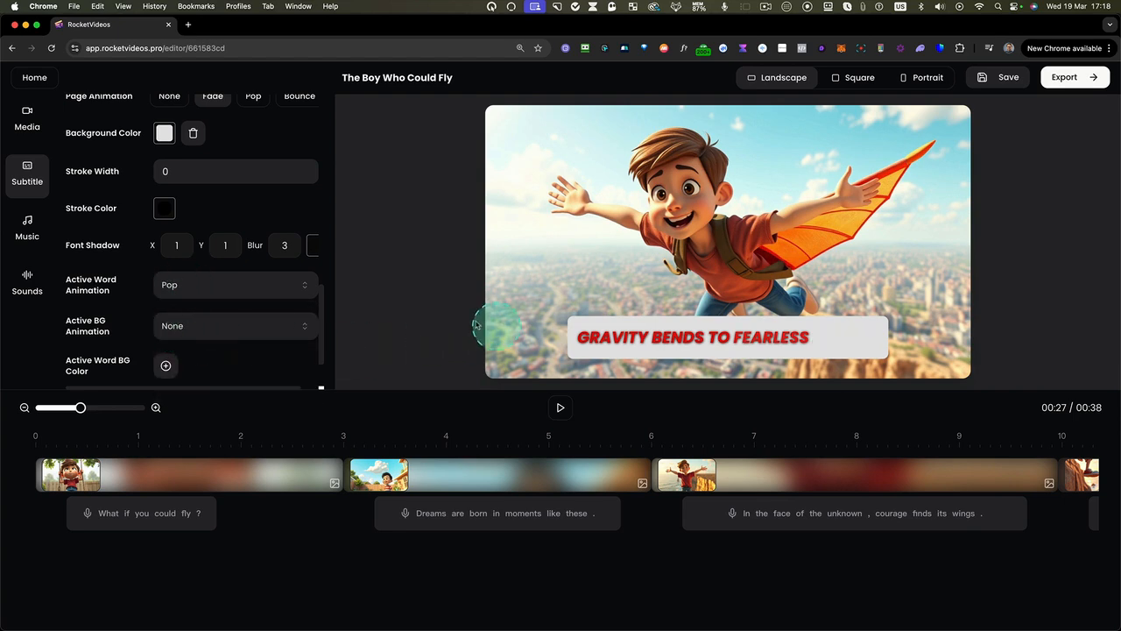
left_click(41, 445)
key("space")
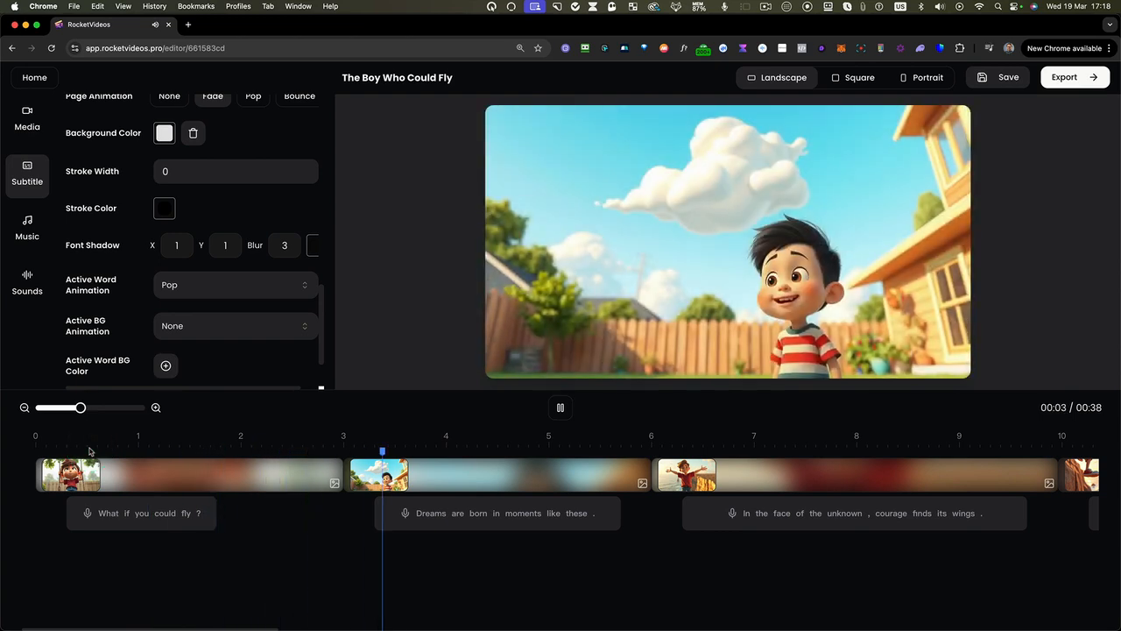
key("space")
Set the active background animation to Slide and play the video to preview it
left_click(186, 305)
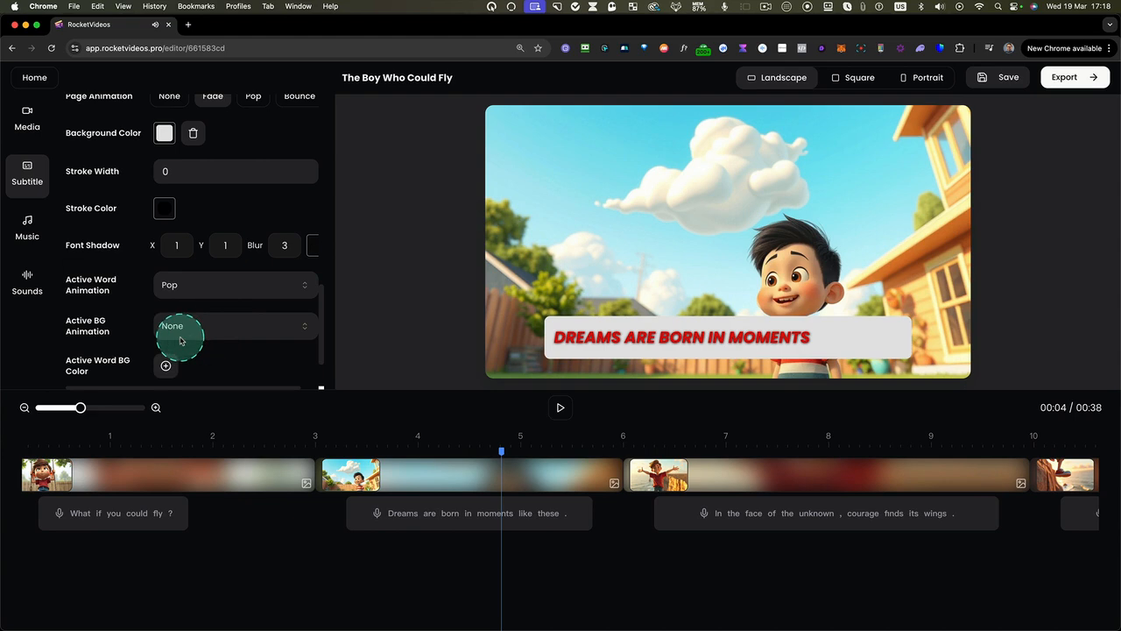
left_click(175, 333)
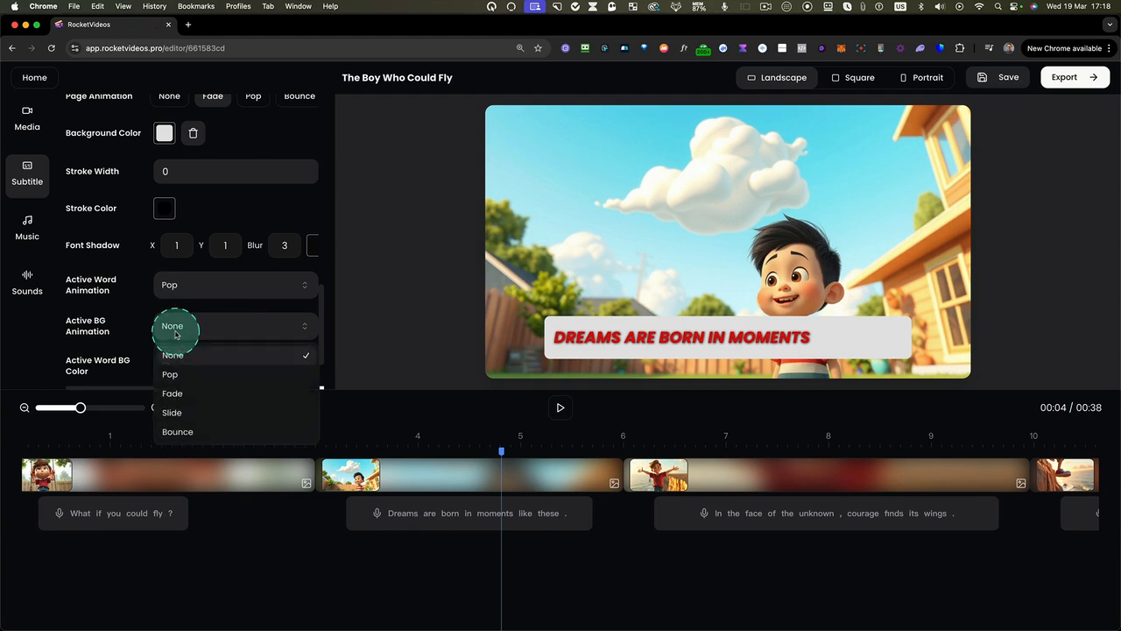
left_click(182, 413)
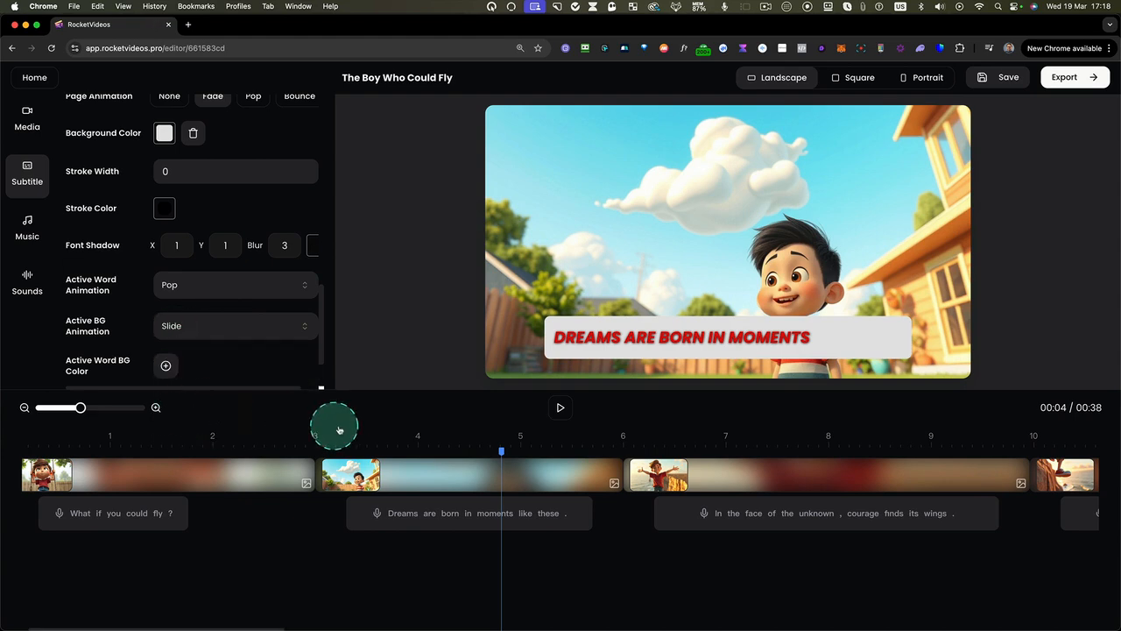
left_click(559, 408)
Add a bright blue active word background color and play the video to preview the subtitles
scroll(272, 323, "down", 2)
scroll(272, 323, "down", 1)
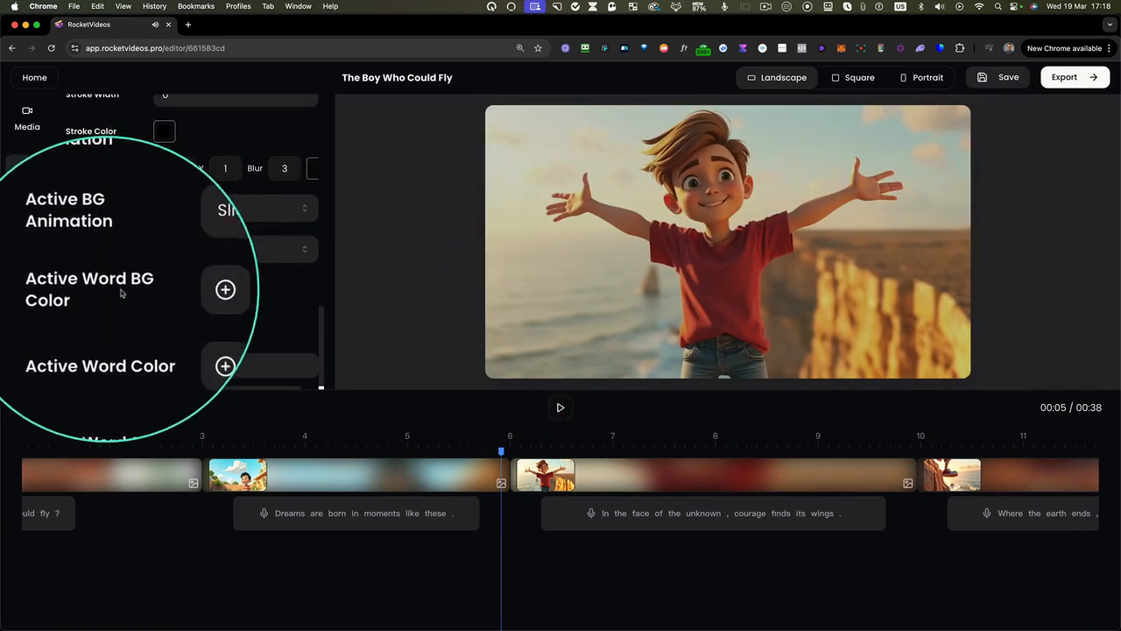
left_click(171, 296)
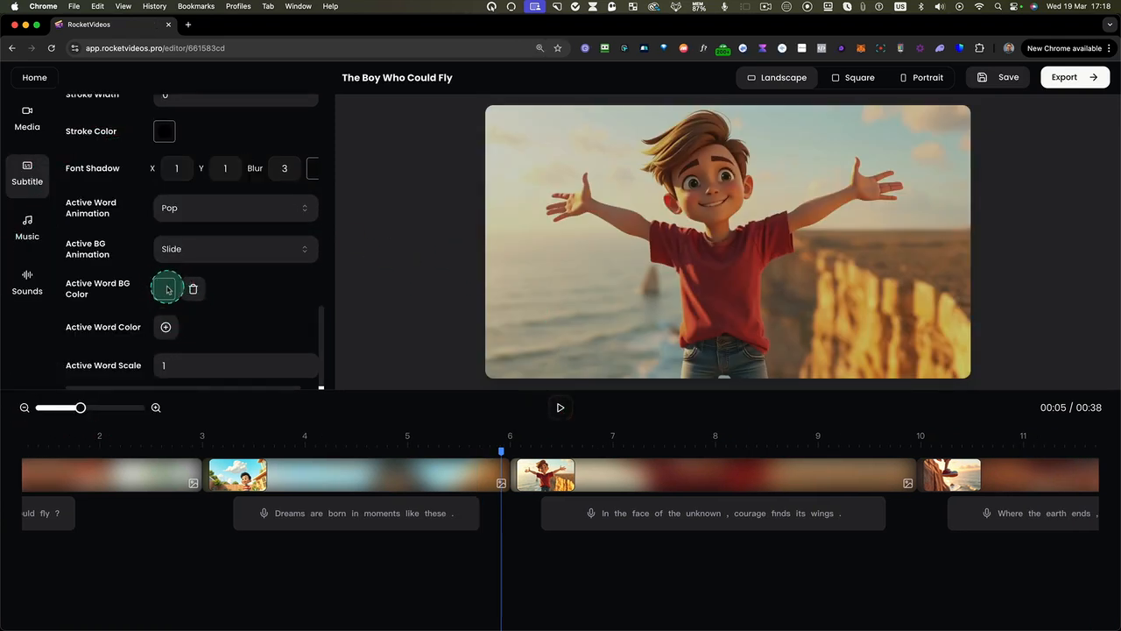
left_click(167, 289)
left_click(171, 443)
left_click_drag(200, 362, 225, 313)
left_click(115, 454)
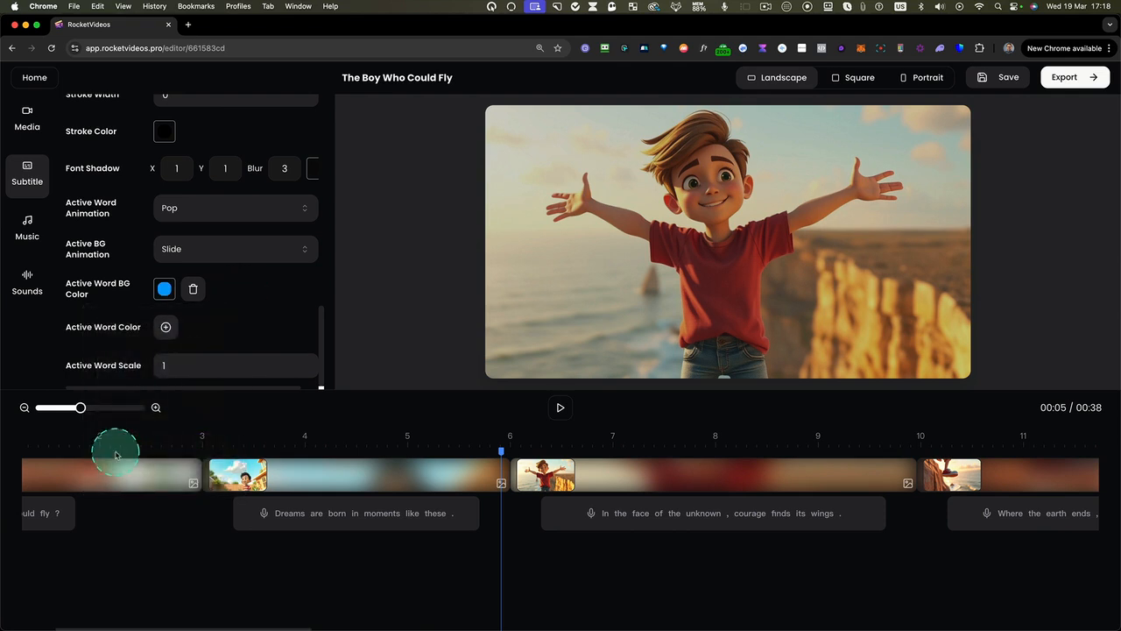
left_click(560, 406)
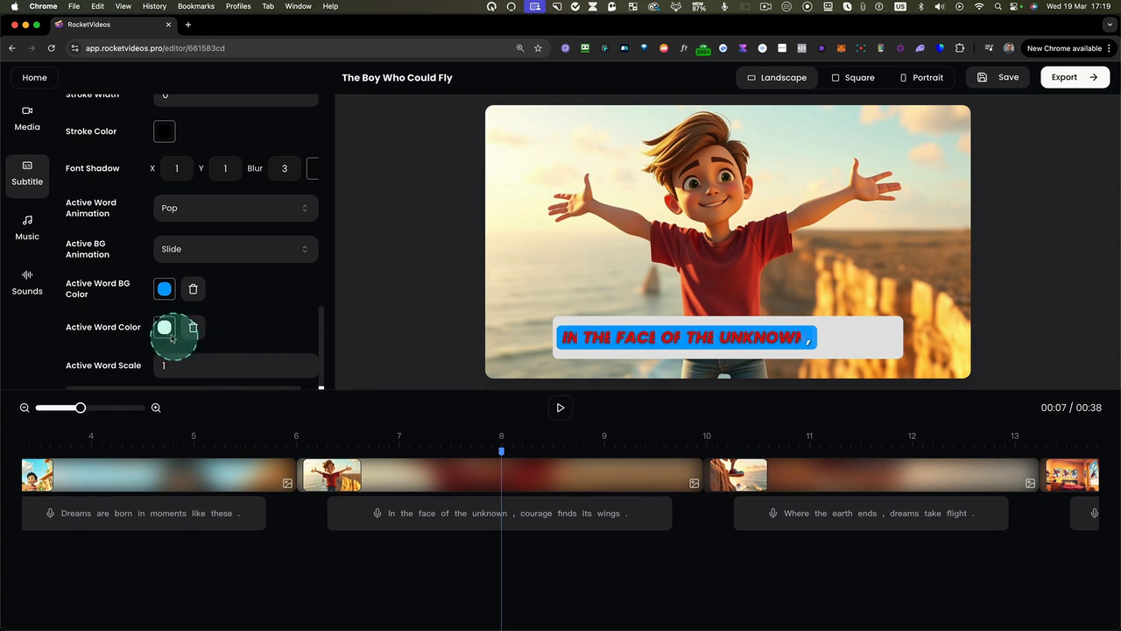
Set the active word color to bright green and preview the subtitles in playback
left_click(164, 329)
left_click(141, 481)
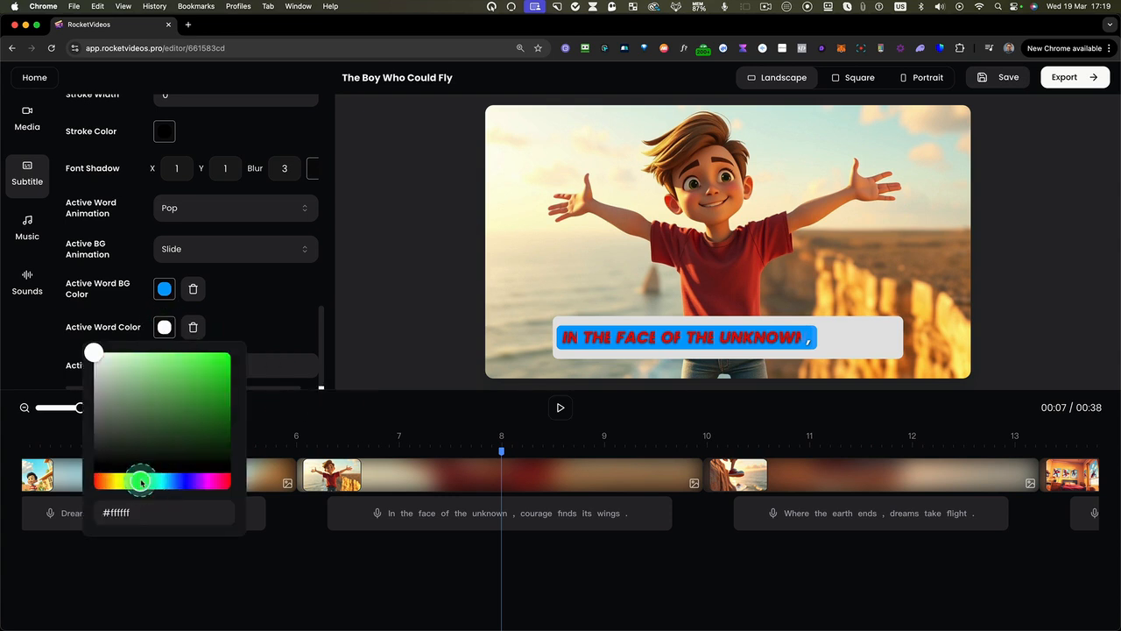
left_click(493, 320)
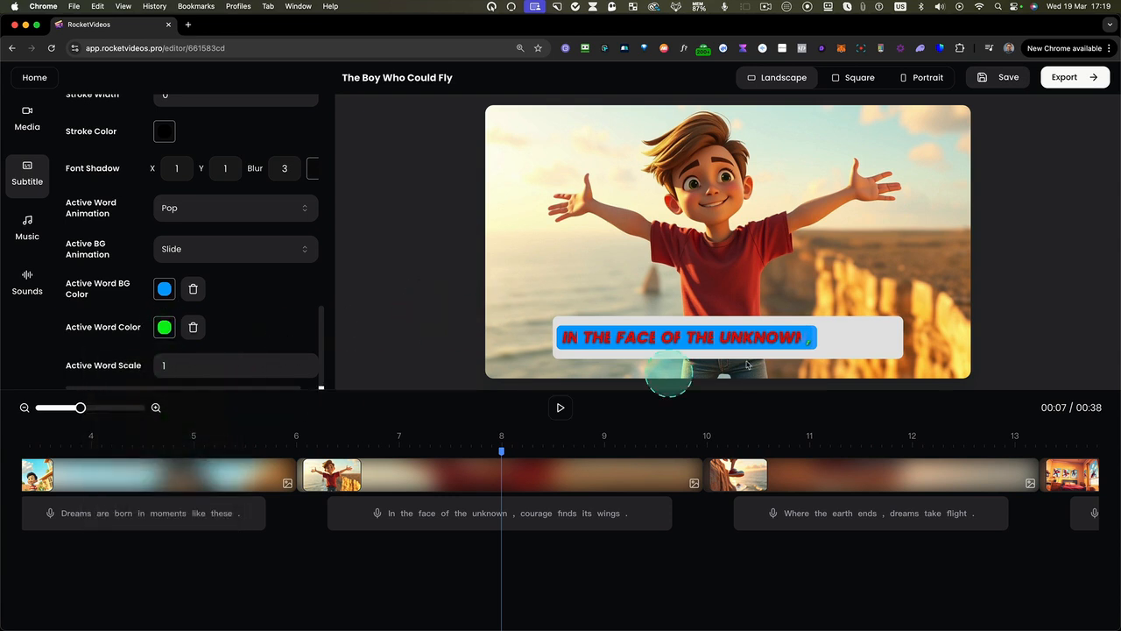
left_click(561, 407)
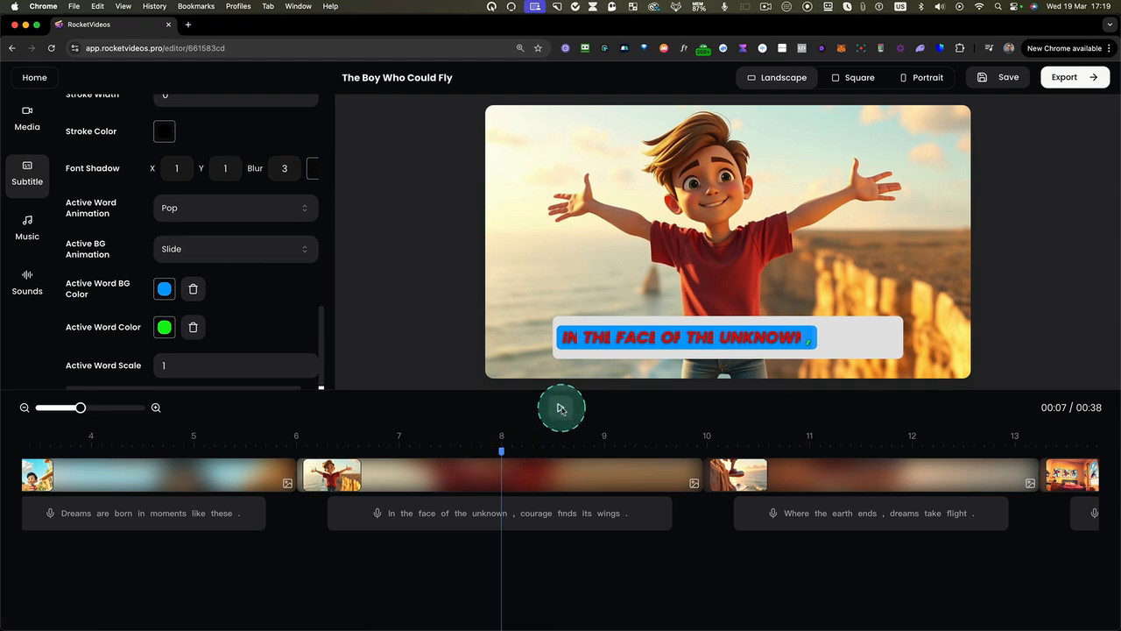
left_click(561, 407)
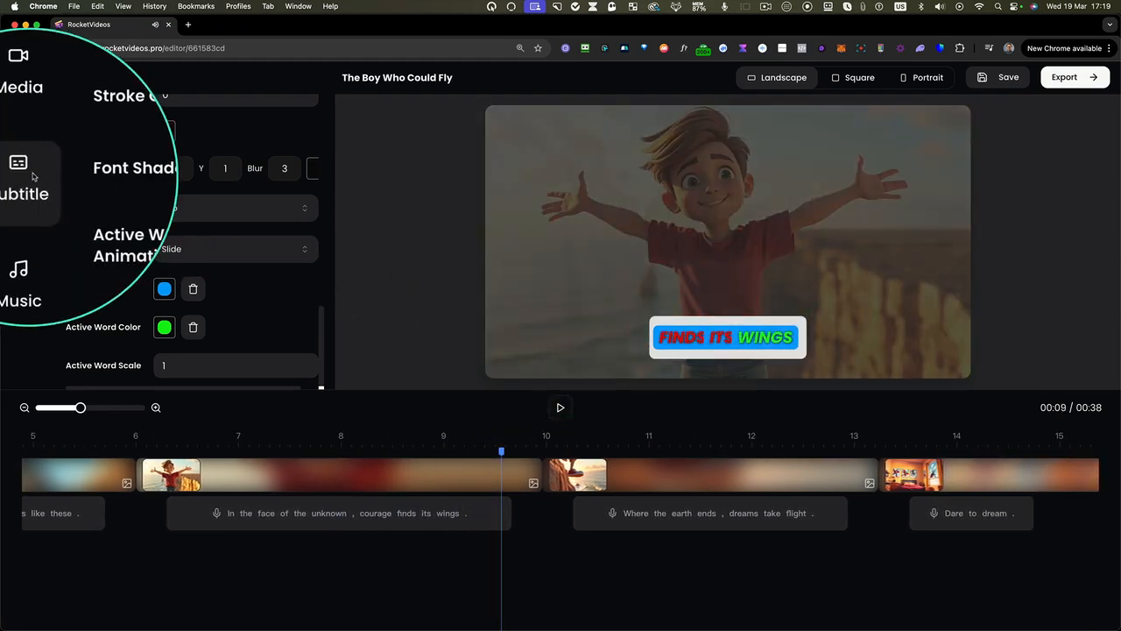
Add the Trap track "Turn It Up" from the music library as background music at volume 70
left_click(25, 222)
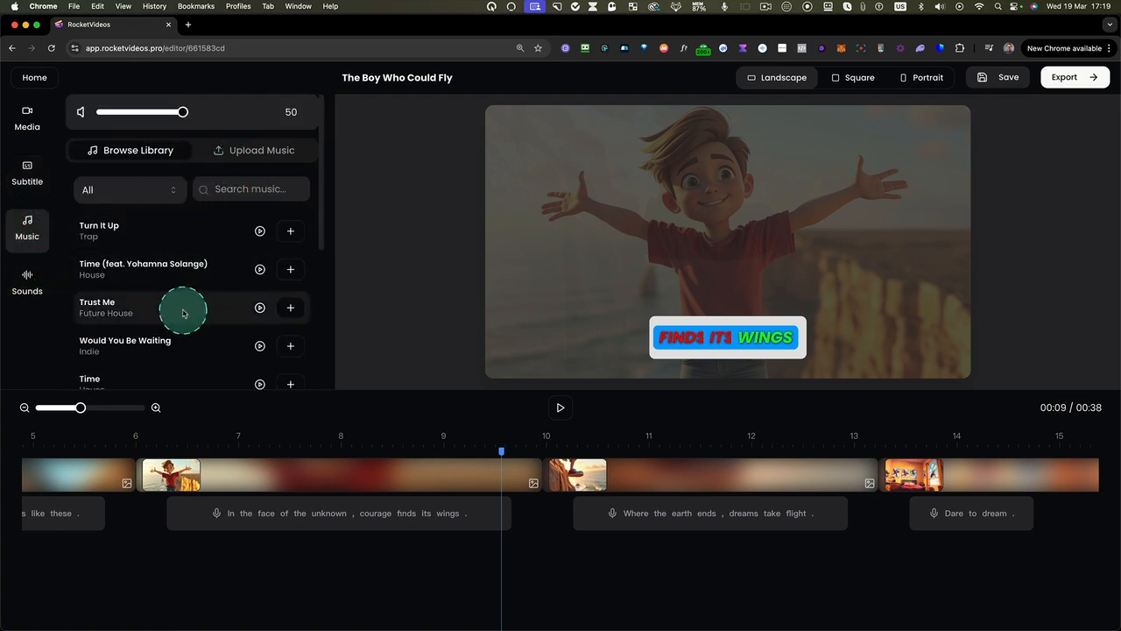
scroll(183, 314, "down", 4)
scroll(191, 311, "up", 3)
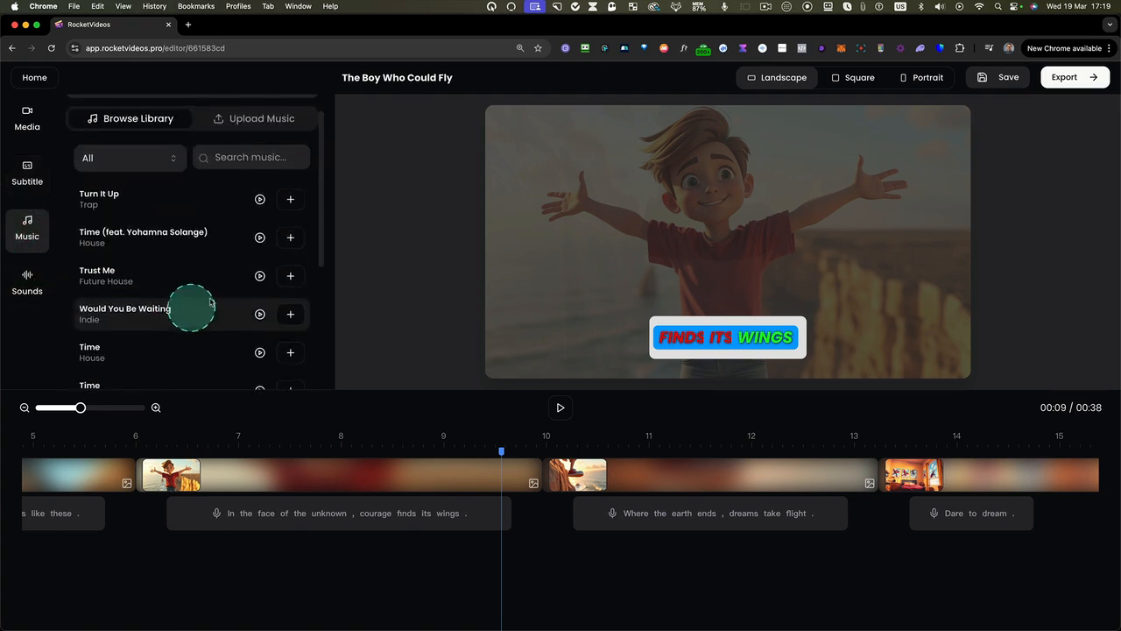
left_click(289, 199)
scroll(123, 543, "left", 8)
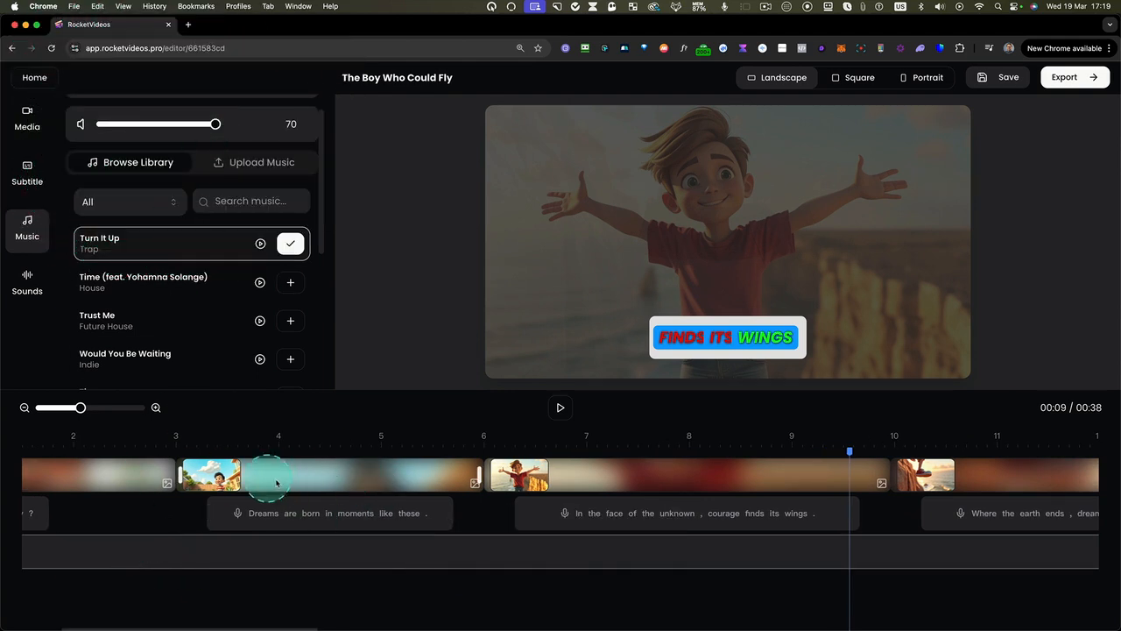
Place the playhead at the start of the scene with the boy flying over the city and search the sound effects for "swoosh"
left_click(31, 283)
scroll(470, 452, "right", 10)
scroll(709, 510, "right", 15)
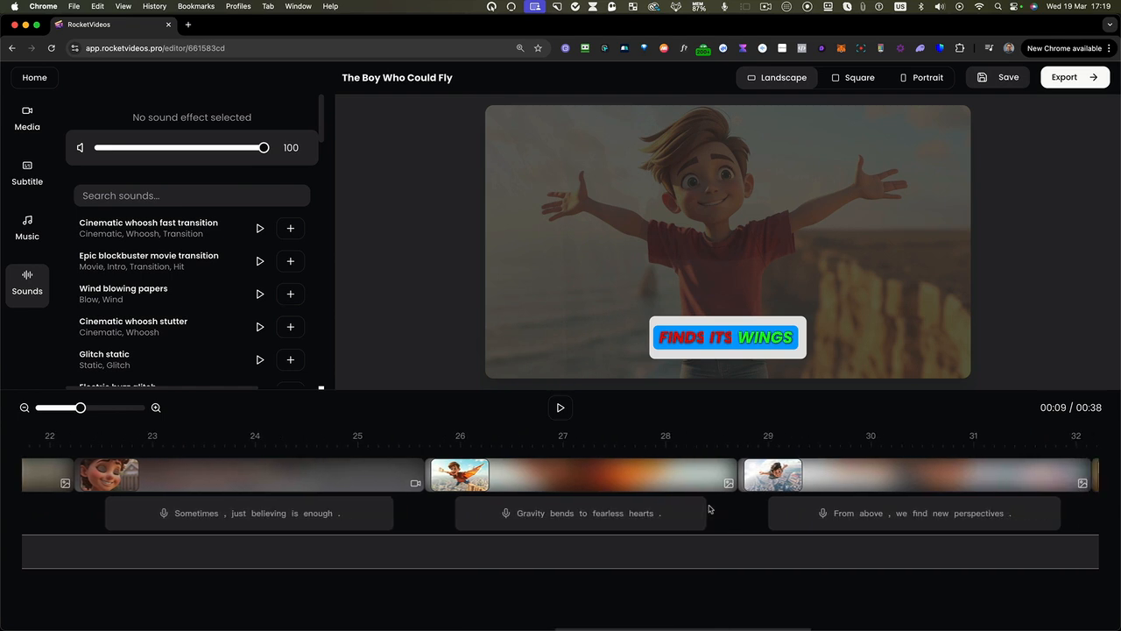
scroll(710, 509, "right", 2)
left_click(688, 445)
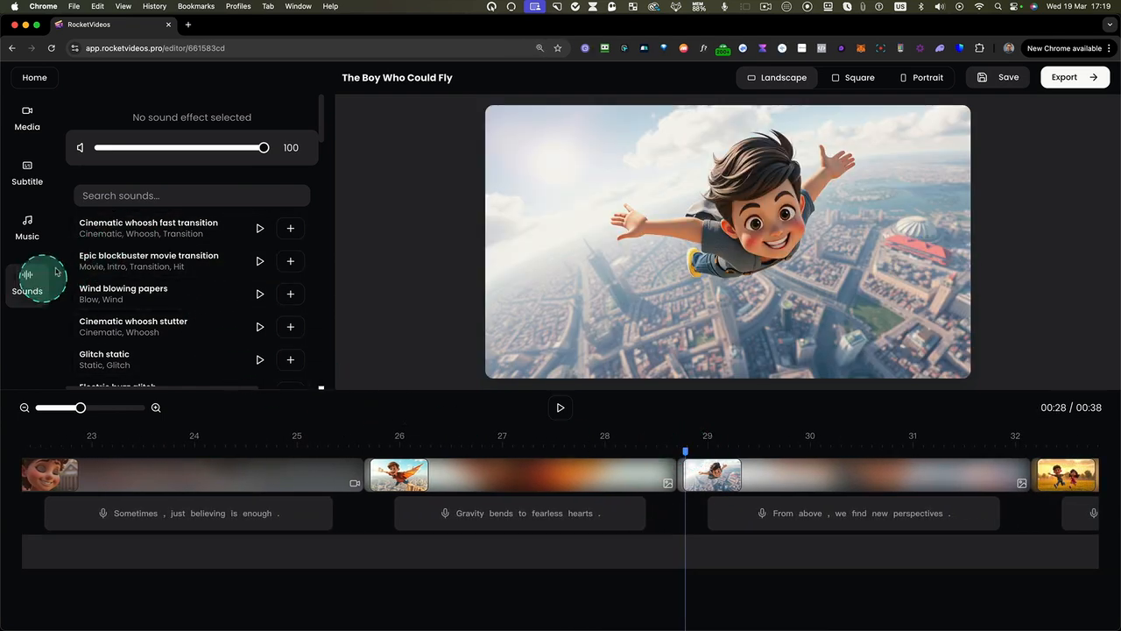
left_click(132, 197)
type("sw")
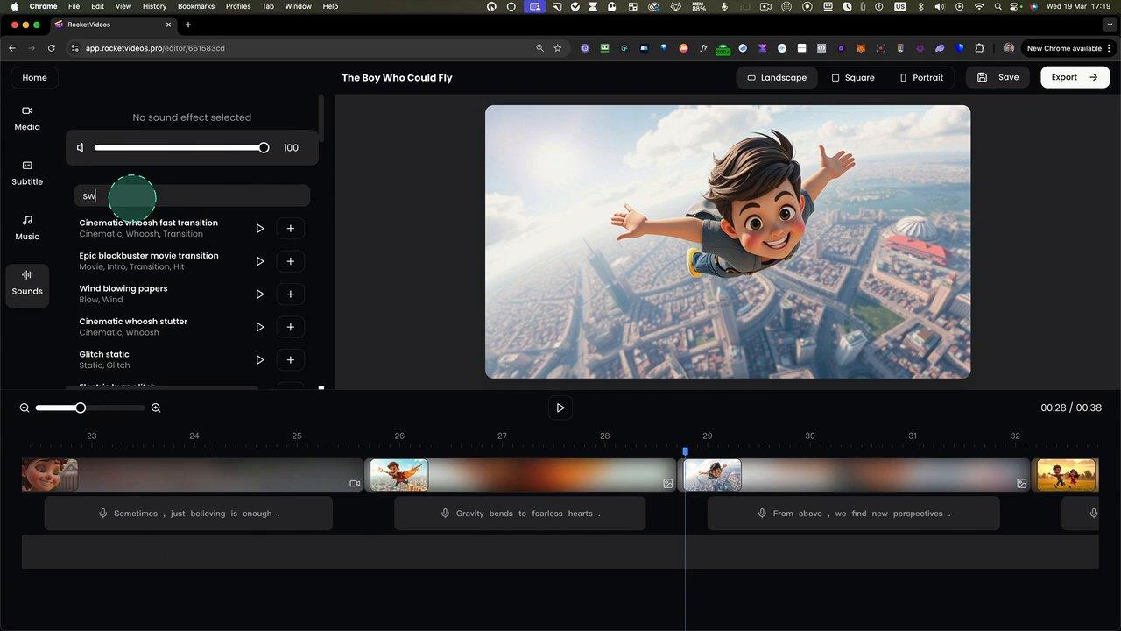
type("oosh")
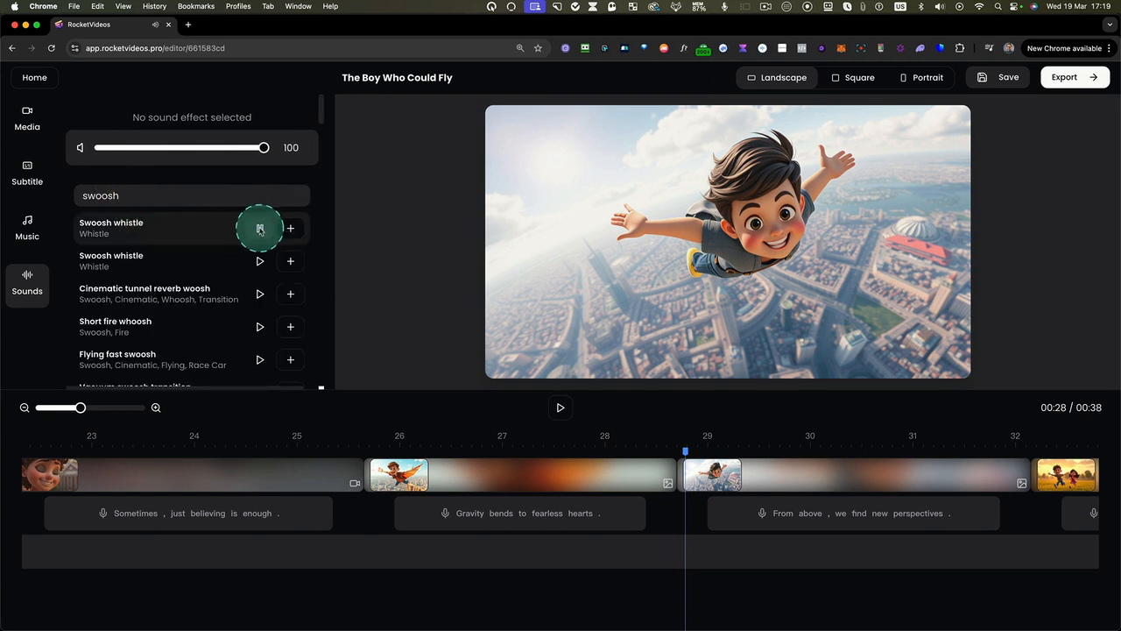
Audition the swoosh sounds, add "Short fire whoosh" at the playhead, and play the scene to preview it
left_click(259, 261)
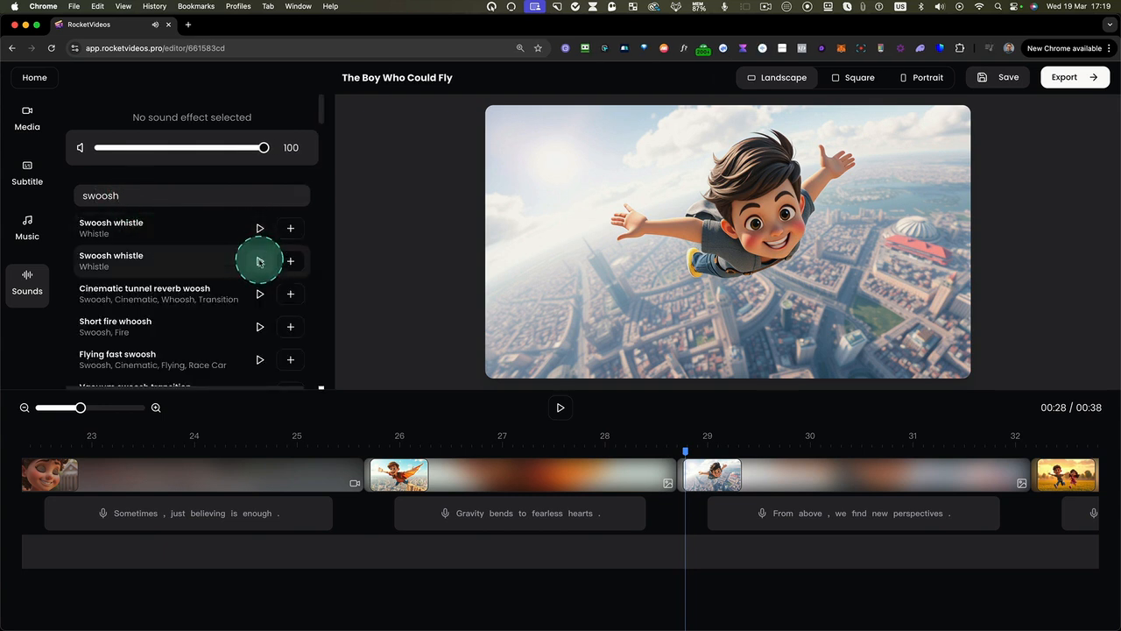
left_click(258, 326)
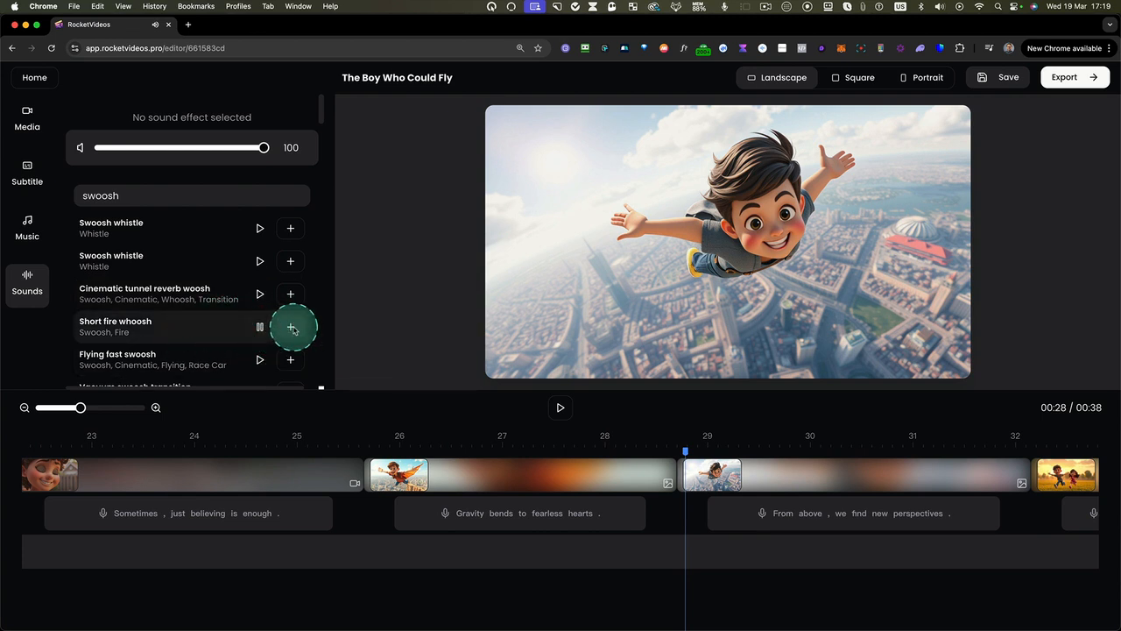
left_click(291, 328)
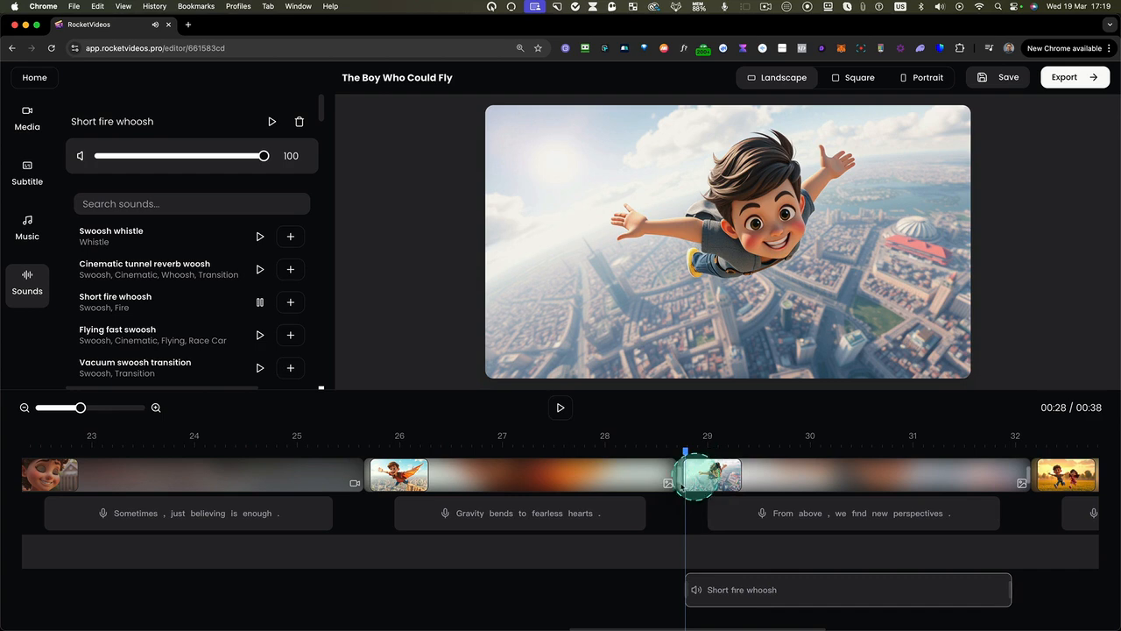
left_click(560, 408)
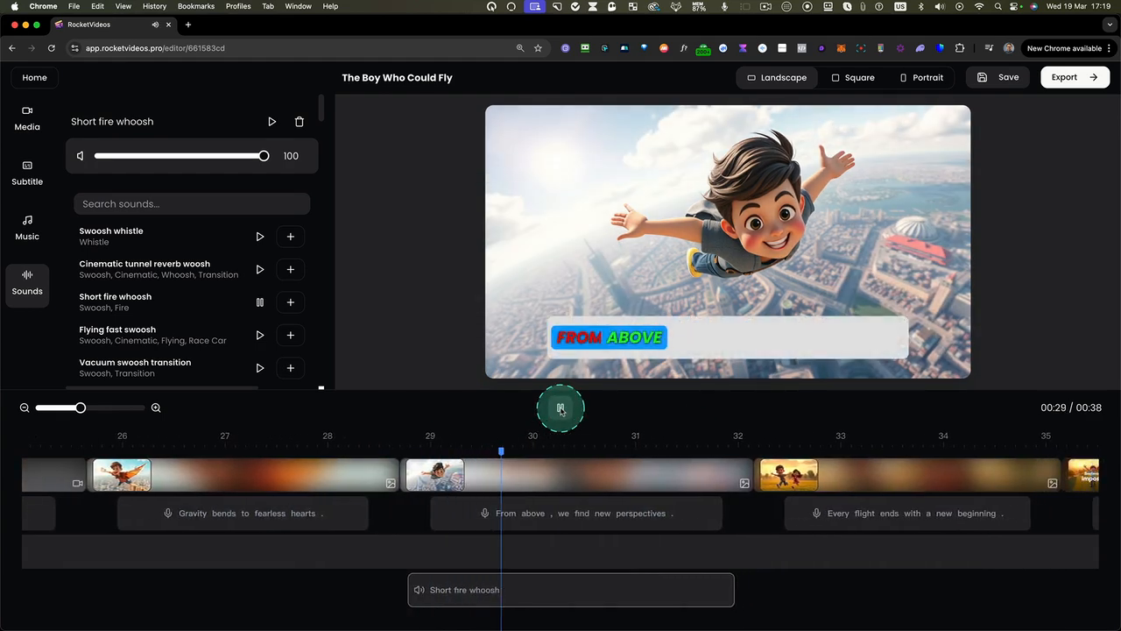
left_click(561, 407)
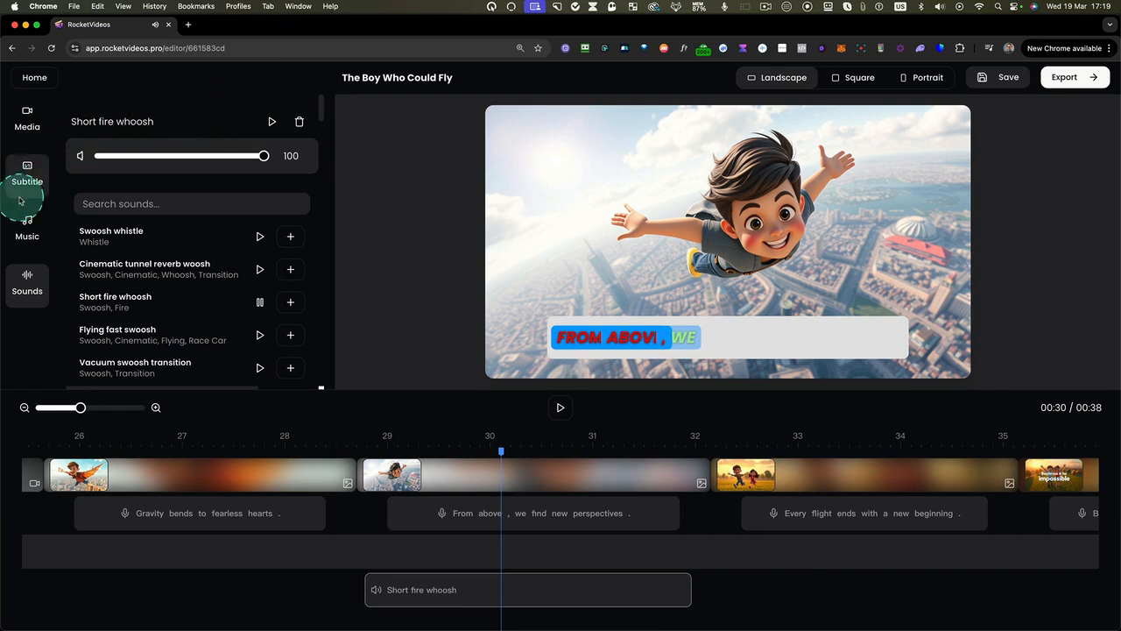
Set the background music volume to 10, replay the flying scene, and set the "Short fire whoosh" volume to 57
left_click(30, 226)
left_click(184, 160)
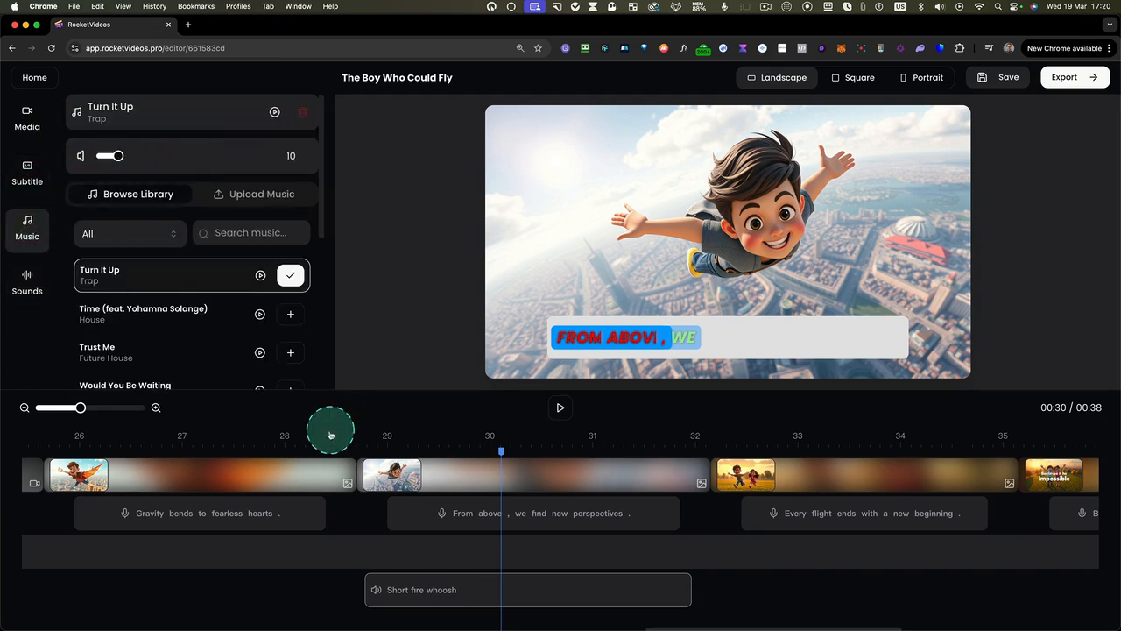
left_click(363, 449)
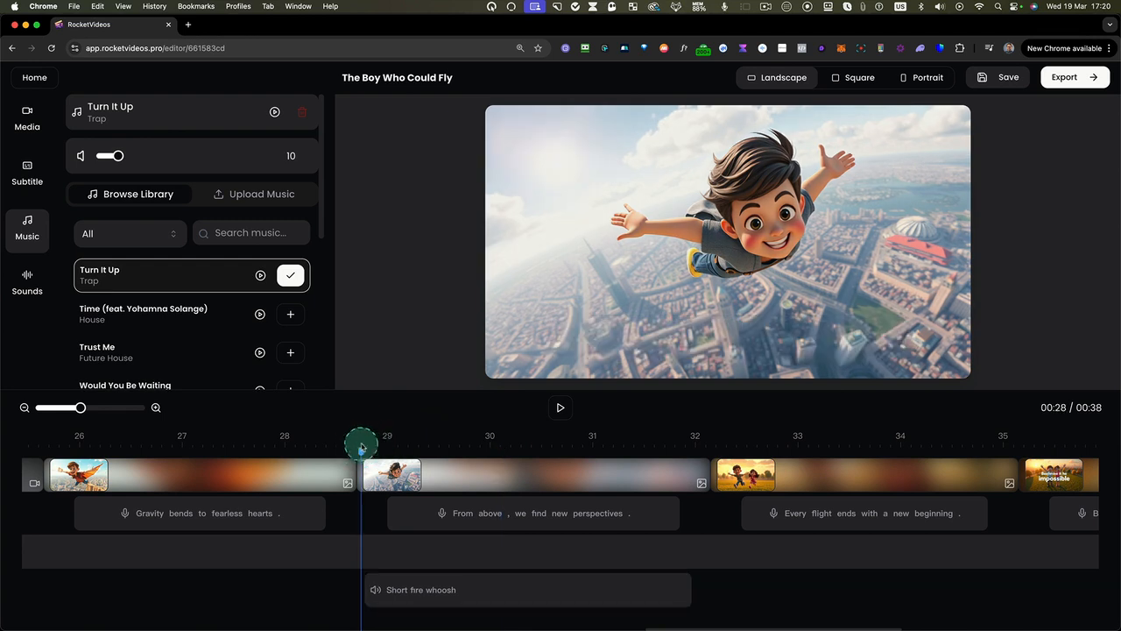
left_click(560, 408)
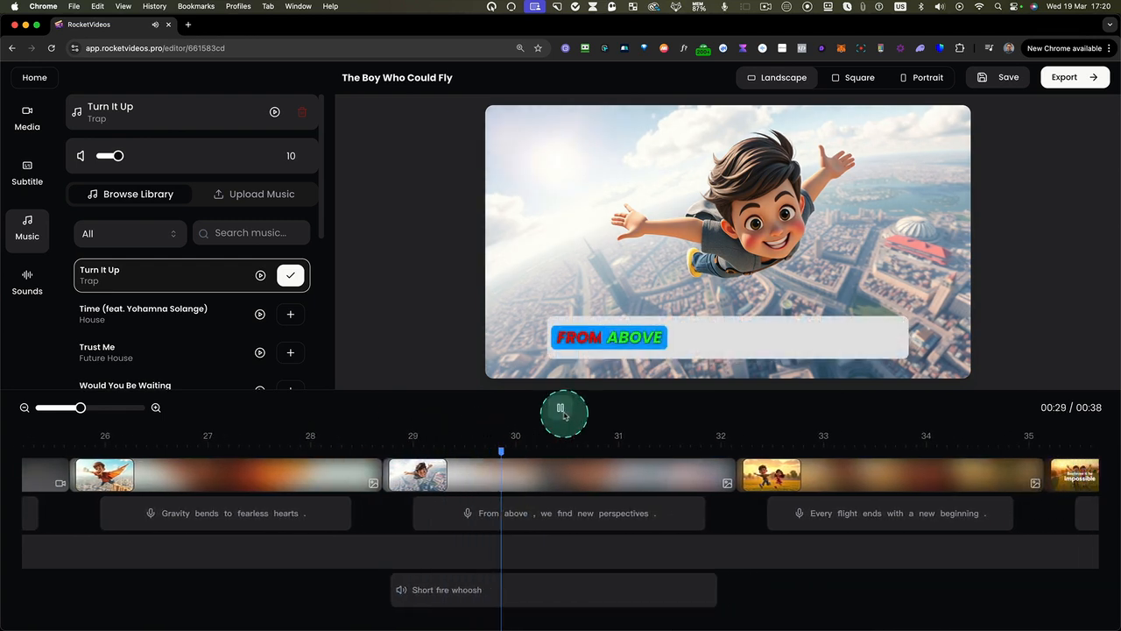
left_click(561, 408)
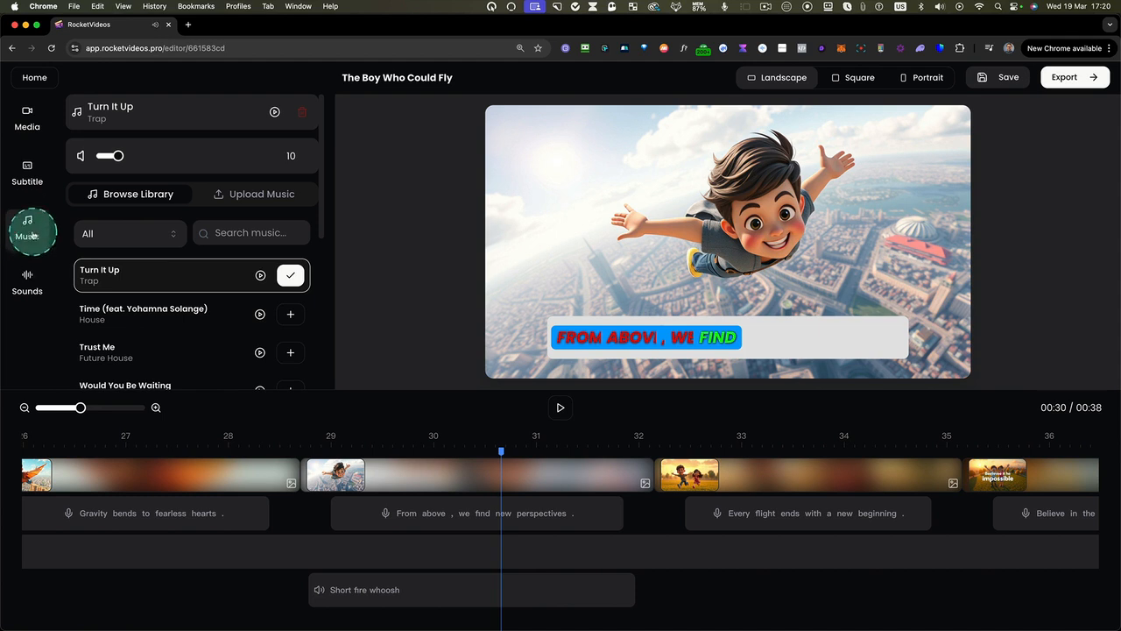
left_click(27, 274)
left_click(436, 588)
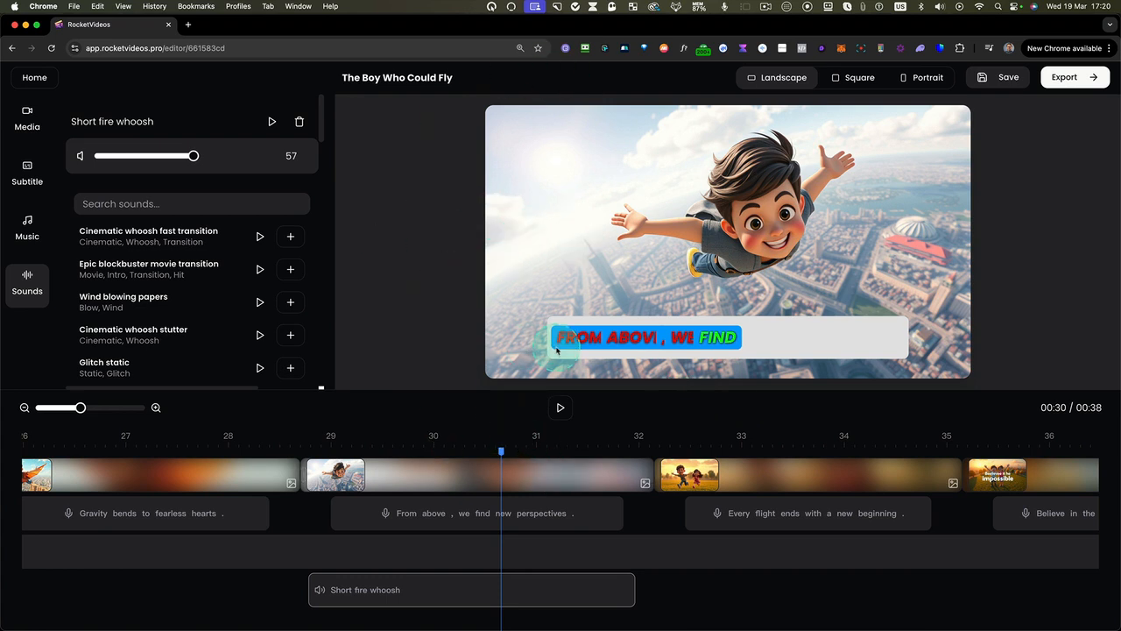
Replace the image of the "From above, we find new perspectives" scene with the boy flying on orange wings
left_click(453, 473)
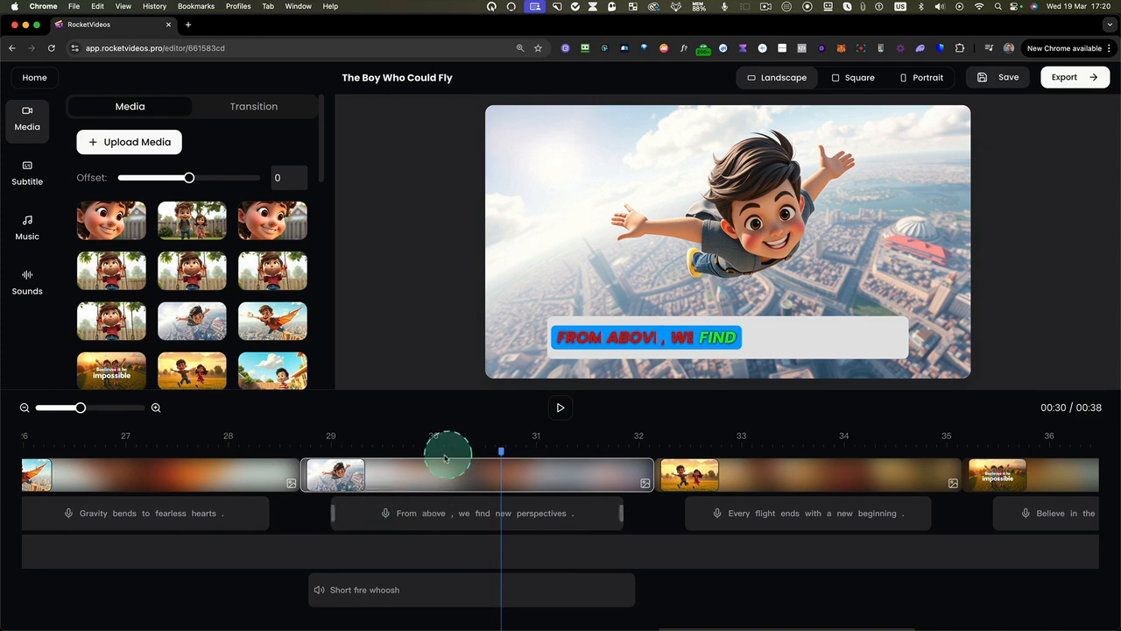
scroll(242, 350, "down", 1)
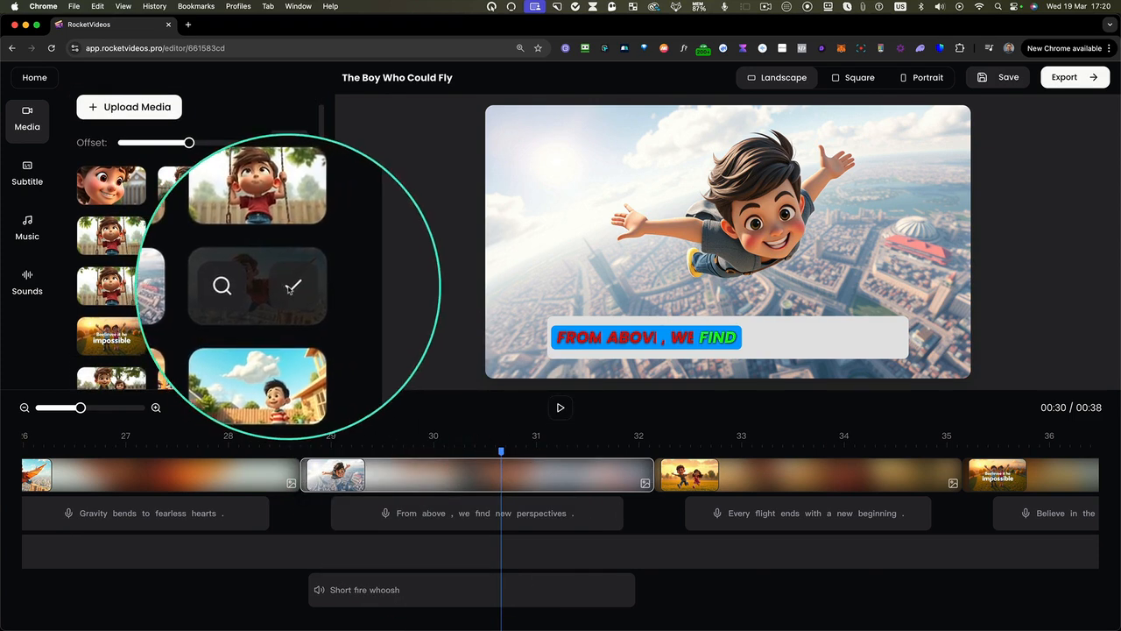
left_click(290, 287)
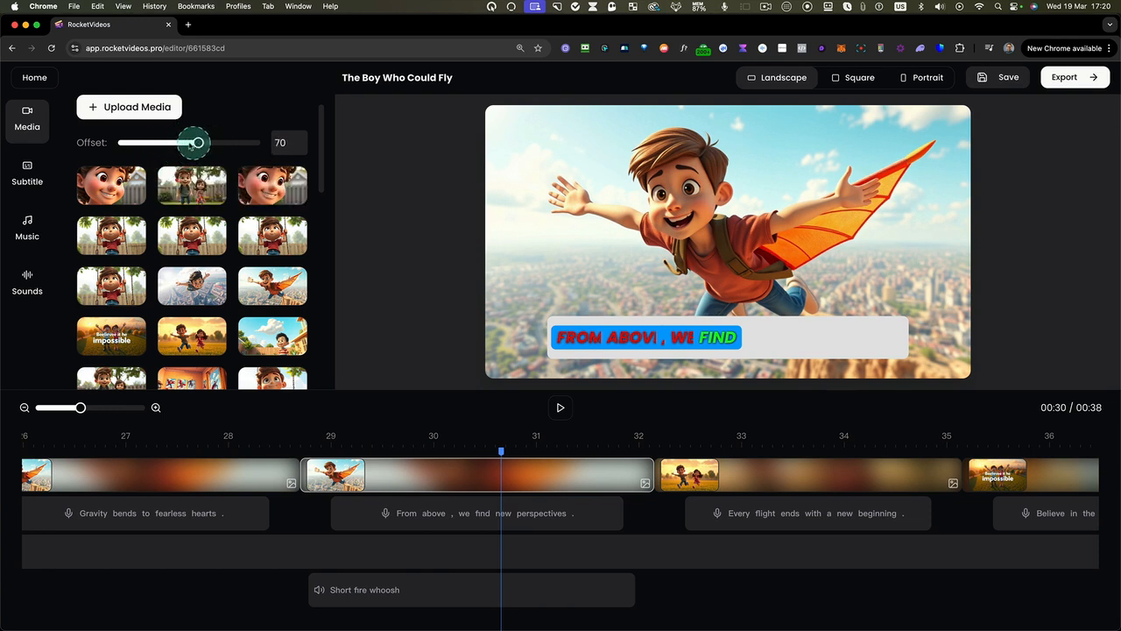
Switch the video to portrait format and set the replaced image's offset to -50
left_click(477, 474)
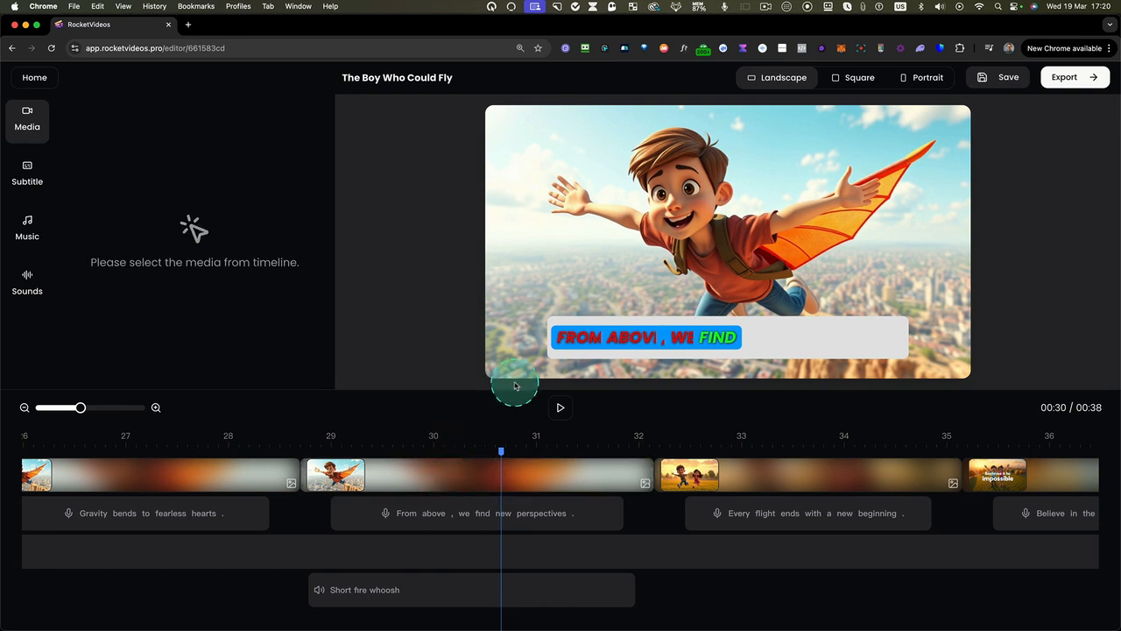
left_click(516, 483)
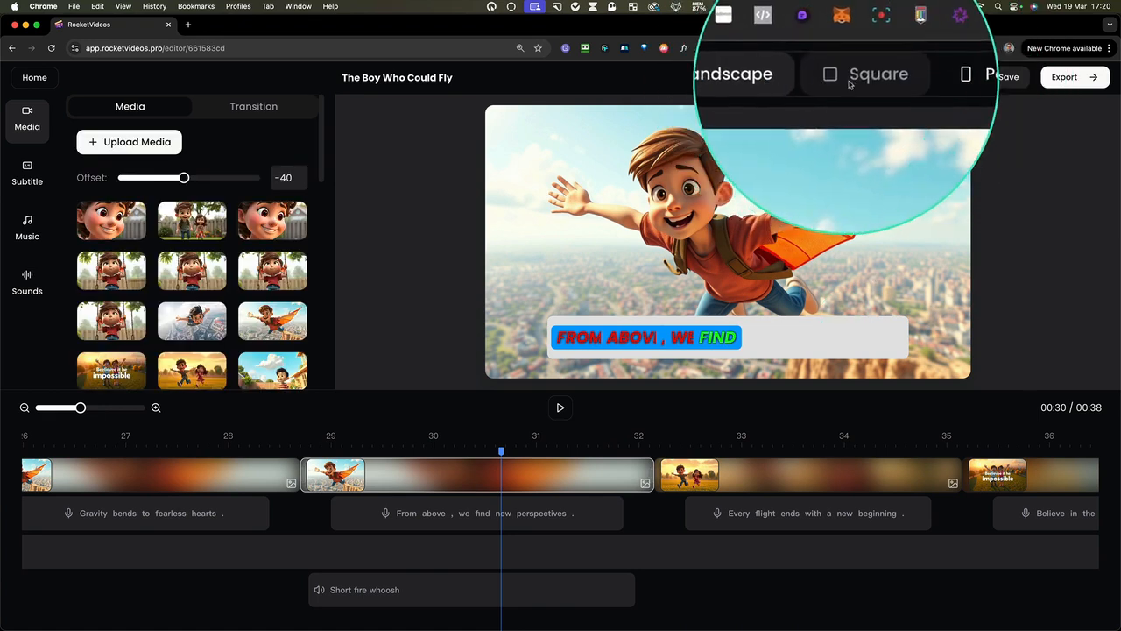
left_click(911, 79)
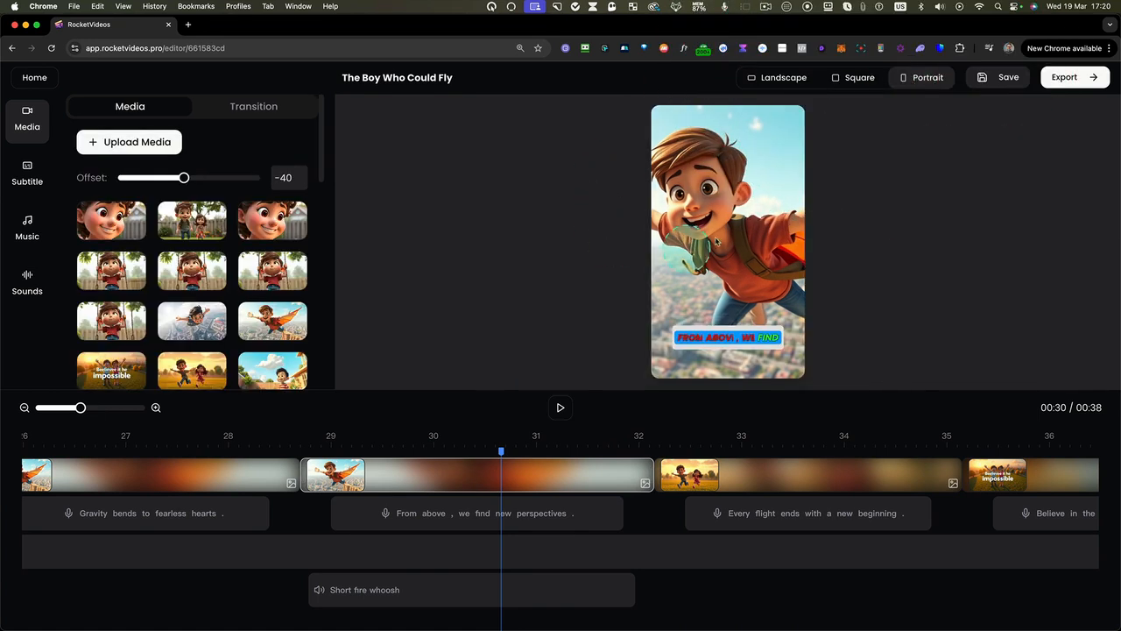
left_click(528, 474)
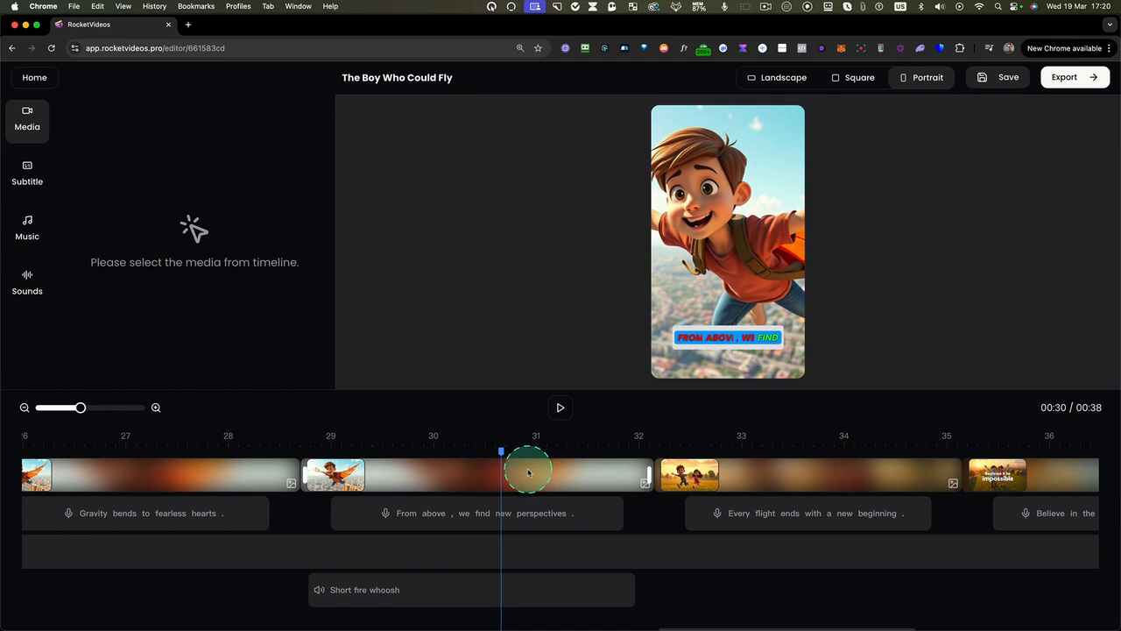
left_click(529, 474)
mouse_move(182, 177)
left_mouse_down()
mouse_move(230, 179)
mouse_move(135, 178)
mouse_move(183, 178)
left_mouse_up()
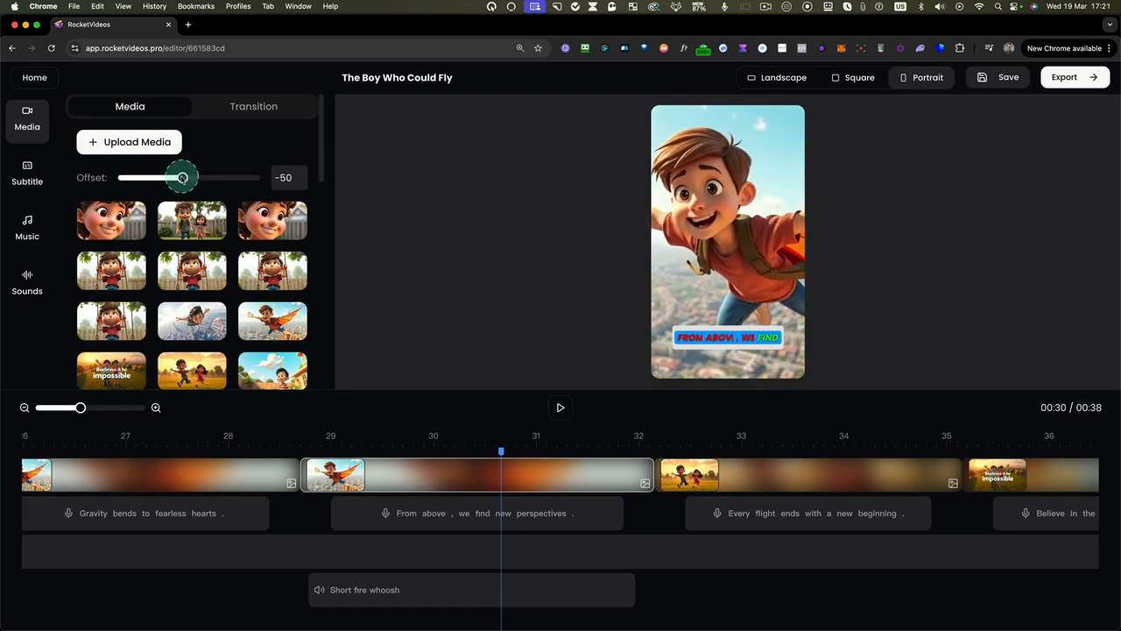
Compare the framing in landscape, square and portrait formats, and return the video to landscape
left_click(788, 79)
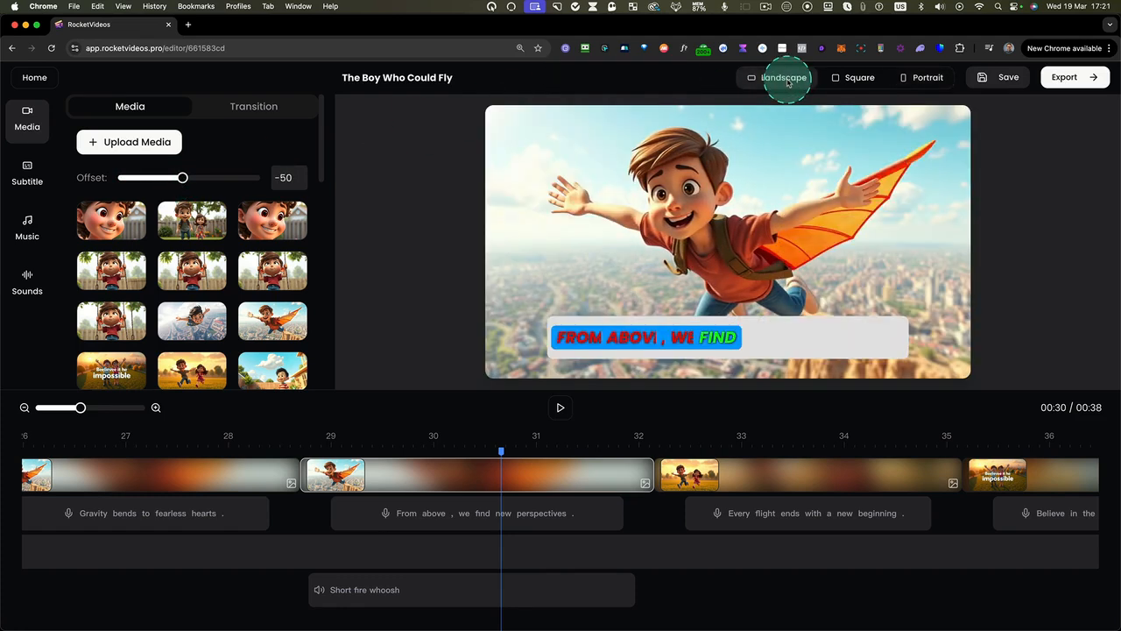
left_click(857, 79)
left_click(924, 77)
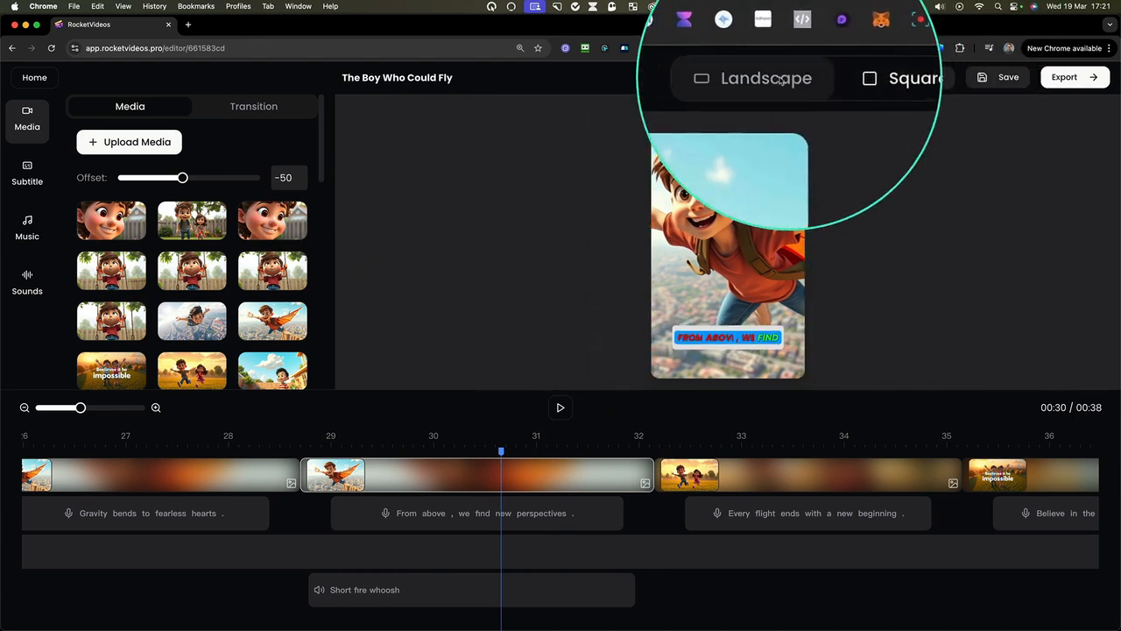
left_click(794, 78)
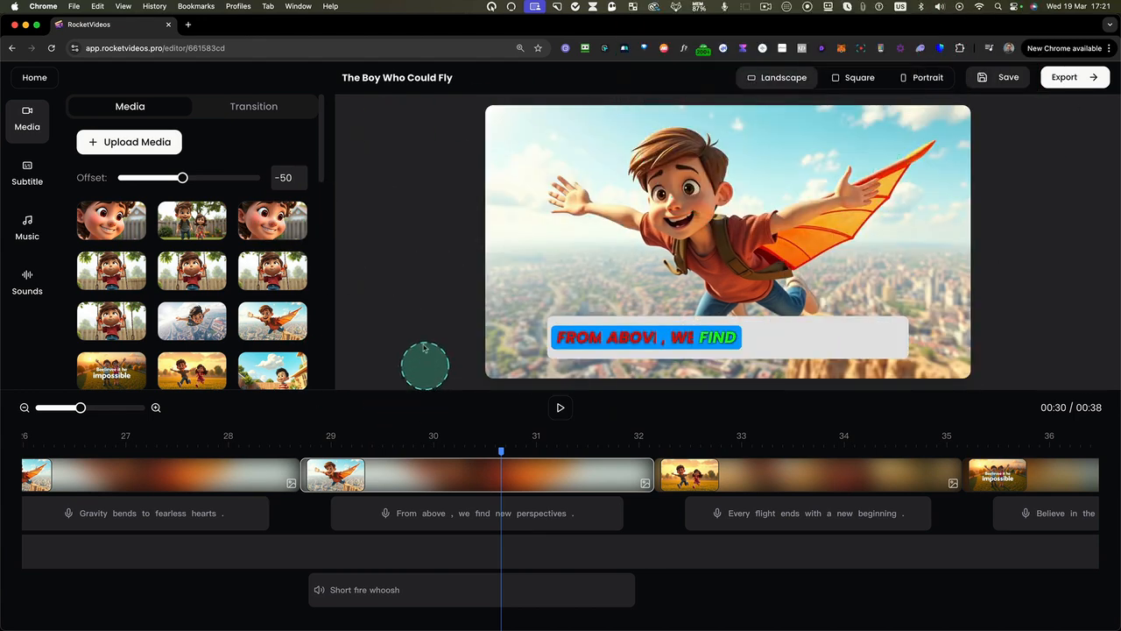
Apply the Dynamic Slide transition to the "From above" scene and play from just before it to preview the effect
left_click(252, 106)
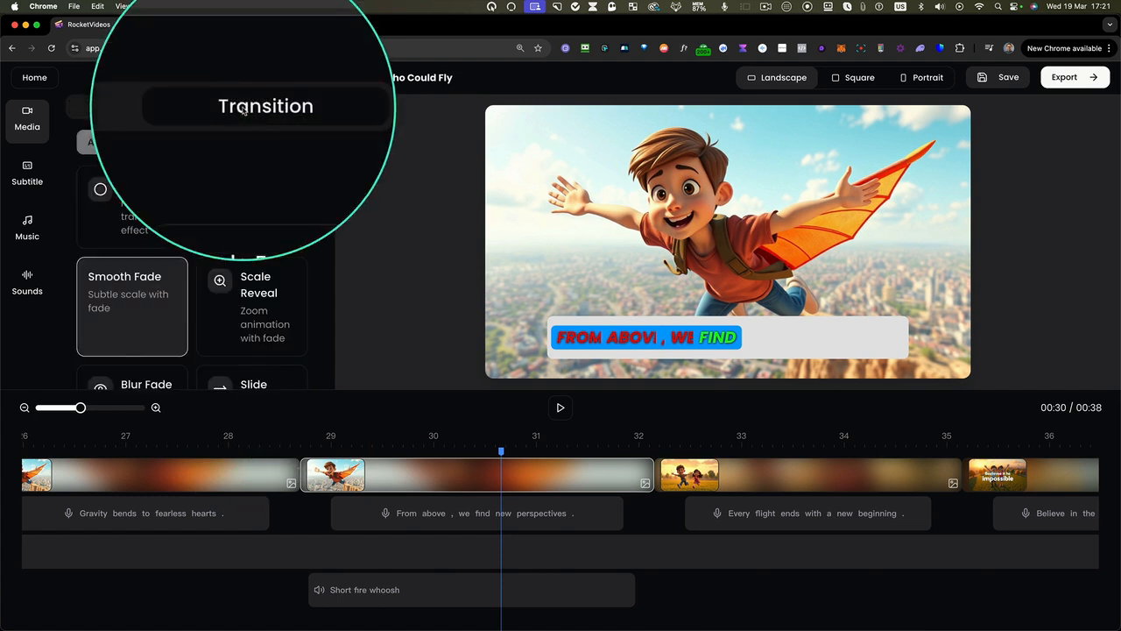
left_click(407, 482)
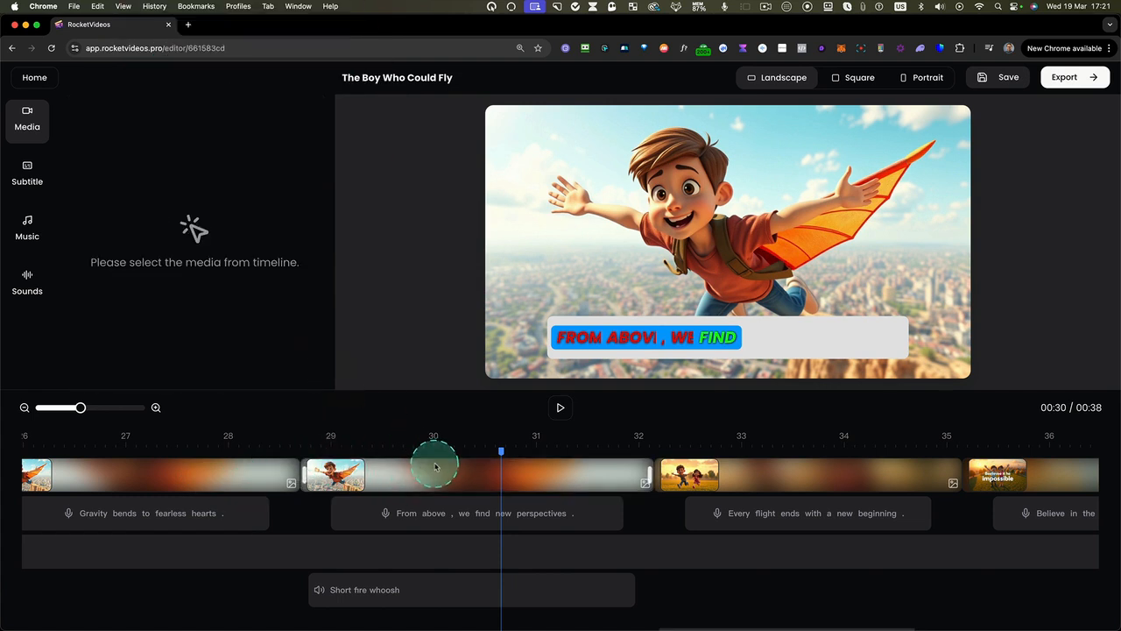
left_click(436, 464)
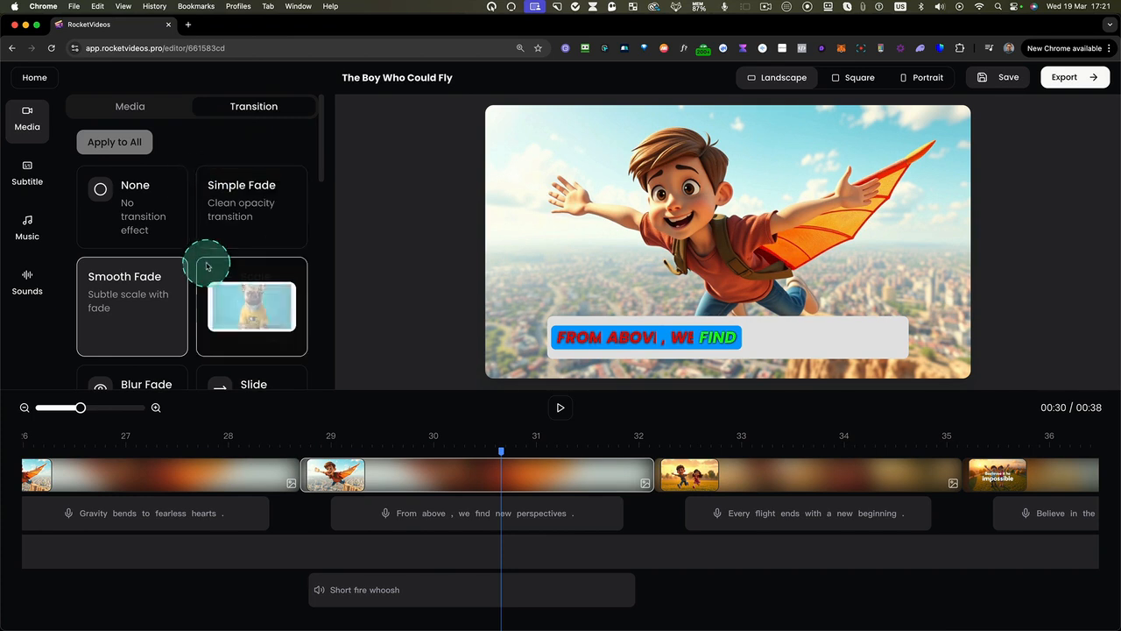
scroll(205, 259, "down", 3)
scroll(206, 266, "down", 4)
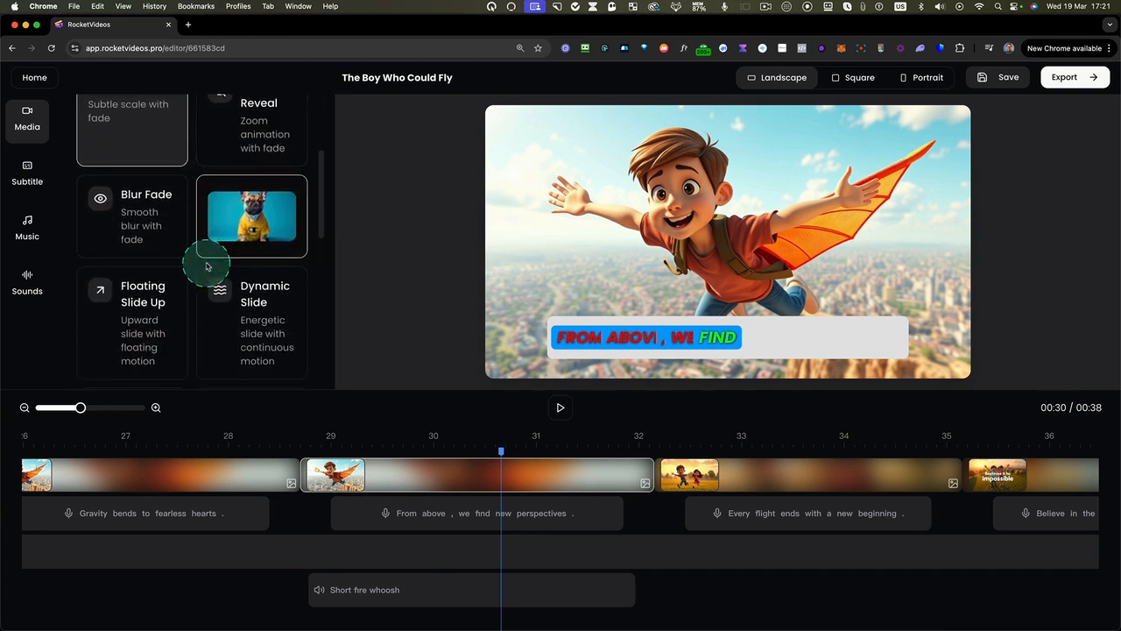
scroll(207, 267, "down", 2)
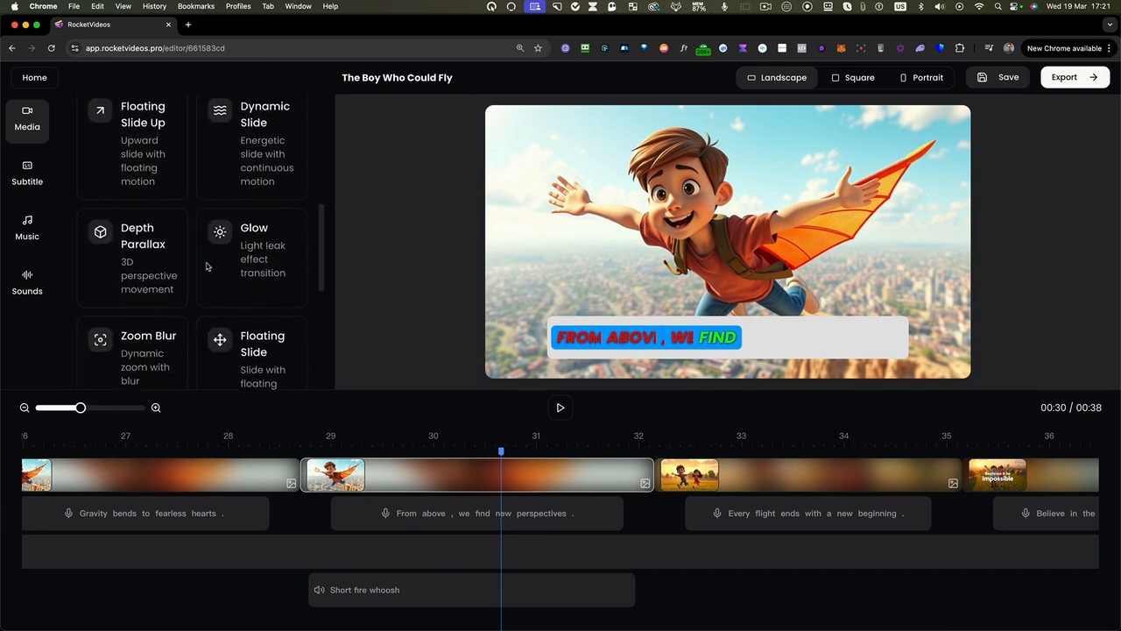
scroll(207, 266, "up", 3)
left_click(216, 226)
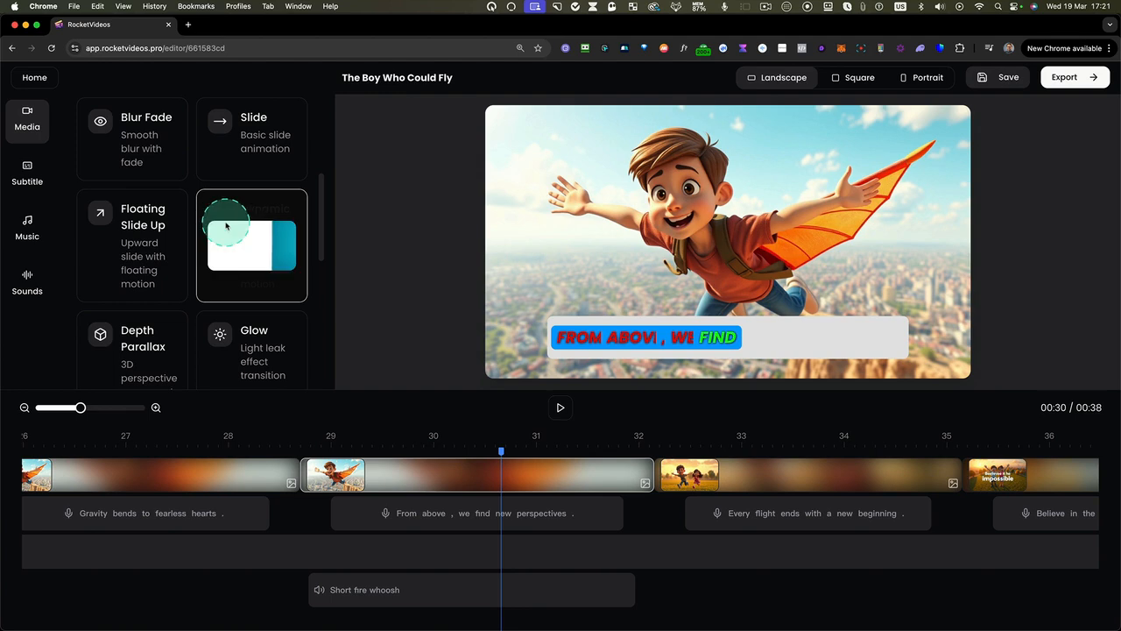
left_click(296, 458)
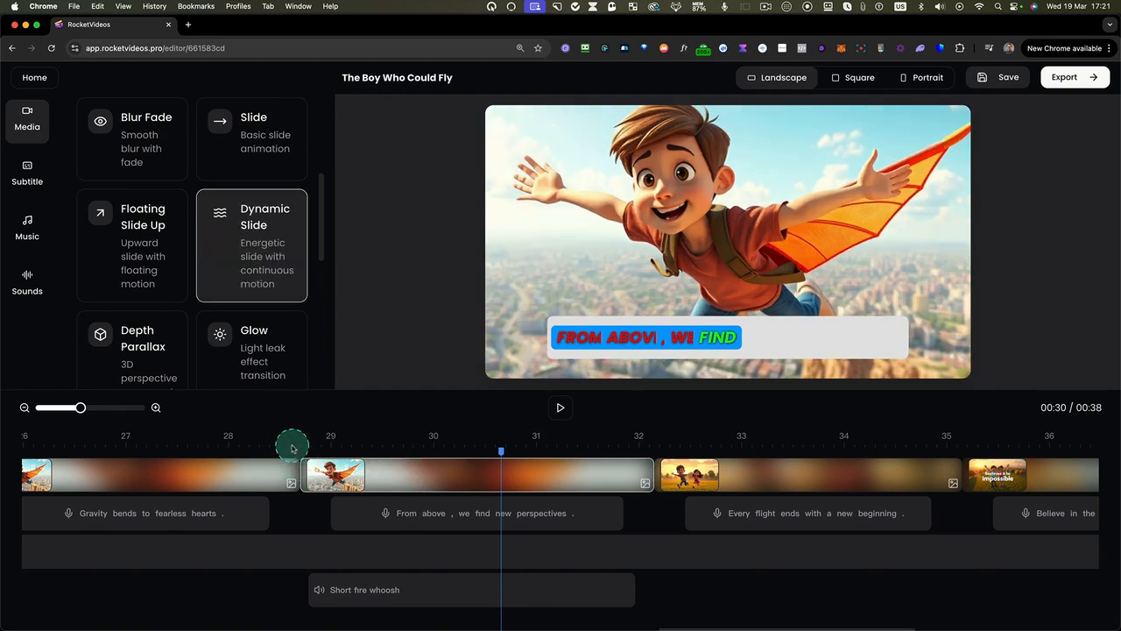
left_click(562, 407)
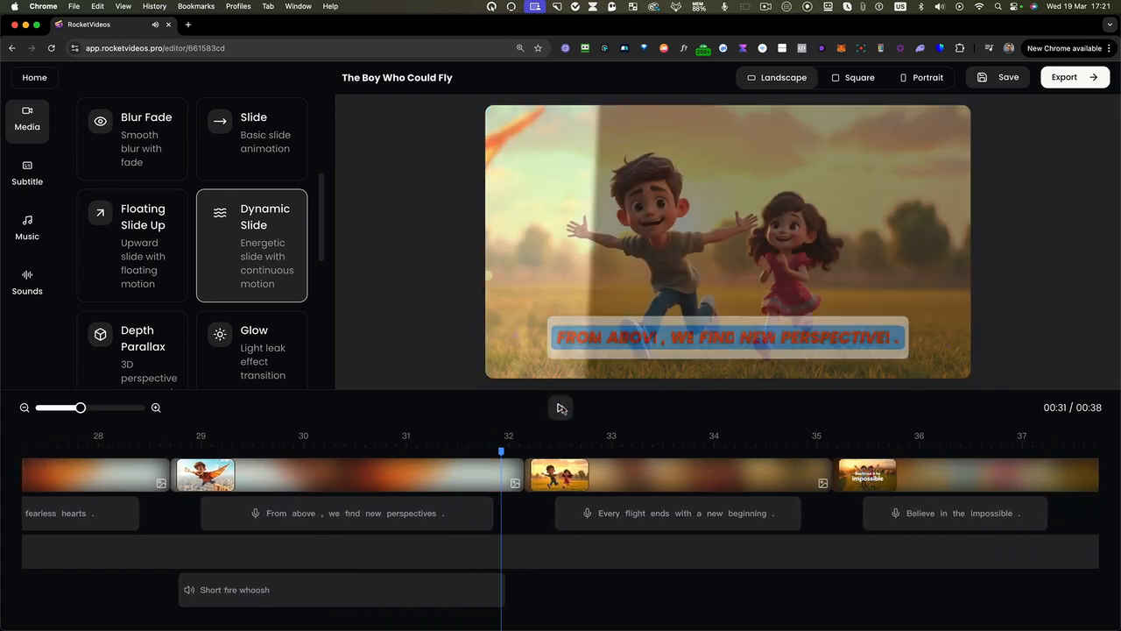
Set the "Every flight ends with a new beginning" scene's transition to Dynamic Slide and apply it to all slides
left_click(599, 461)
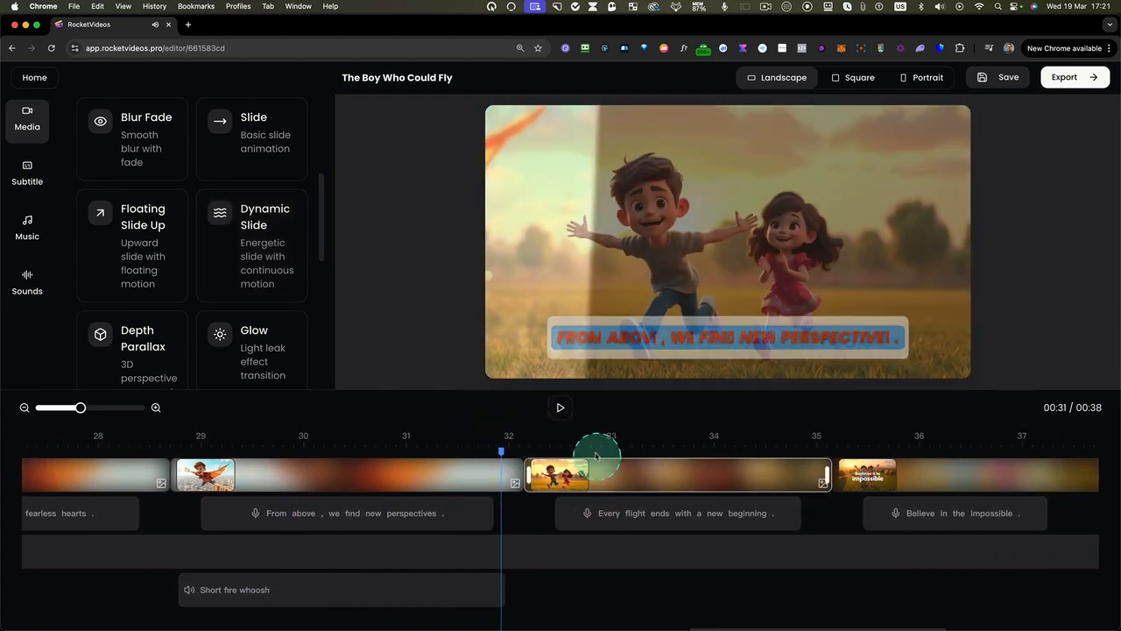
scroll(175, 157, "up", 3)
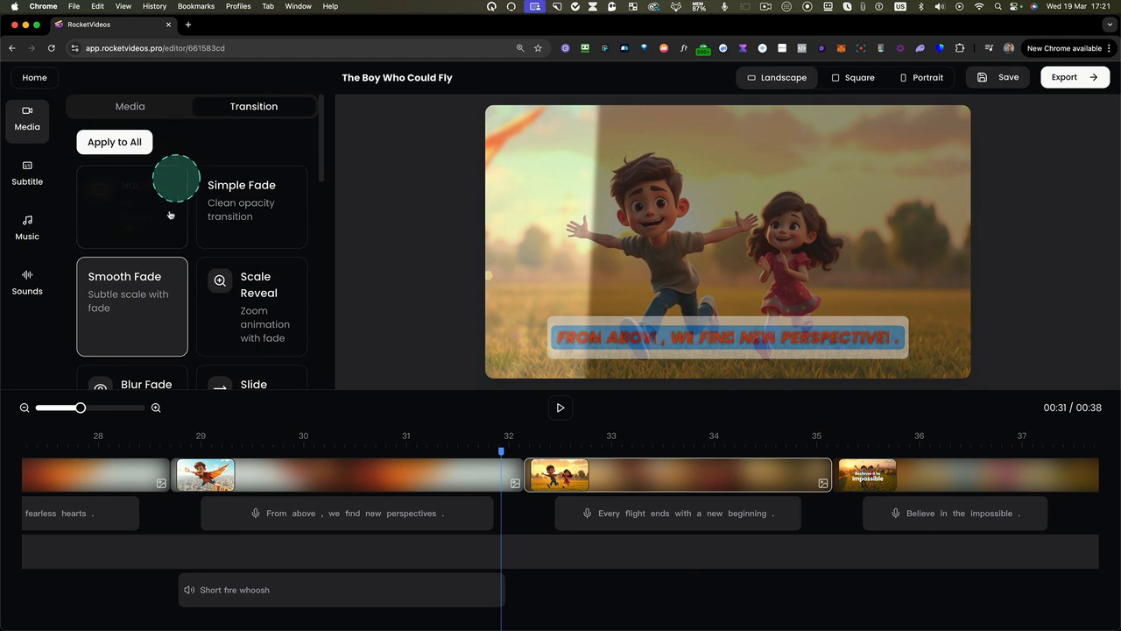
scroll(259, 253, "down", 4)
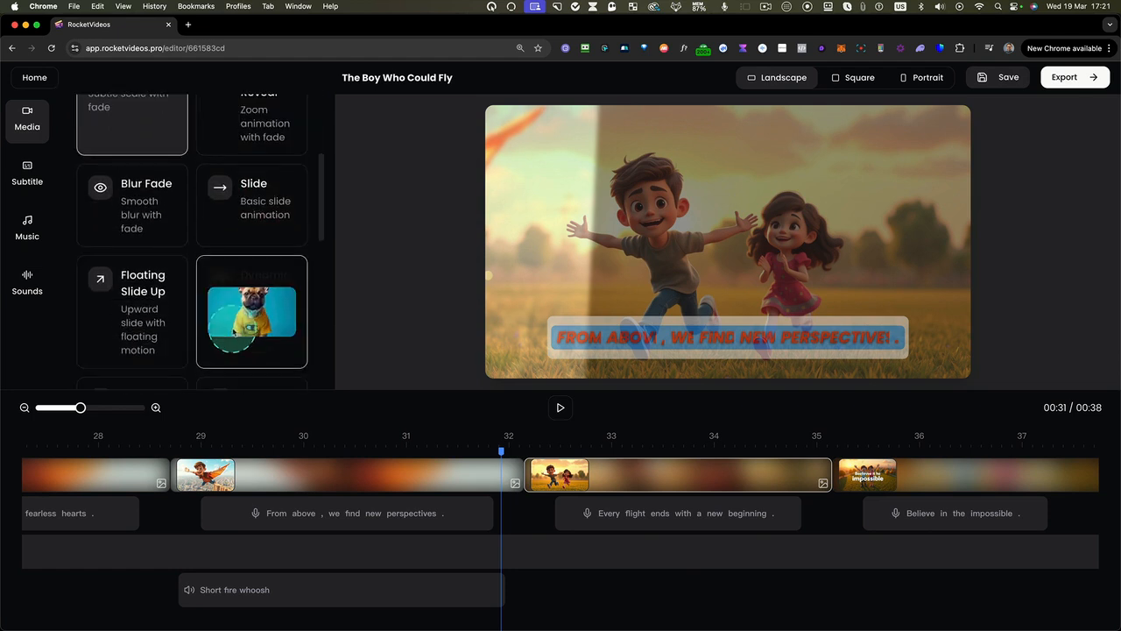
left_click(241, 331)
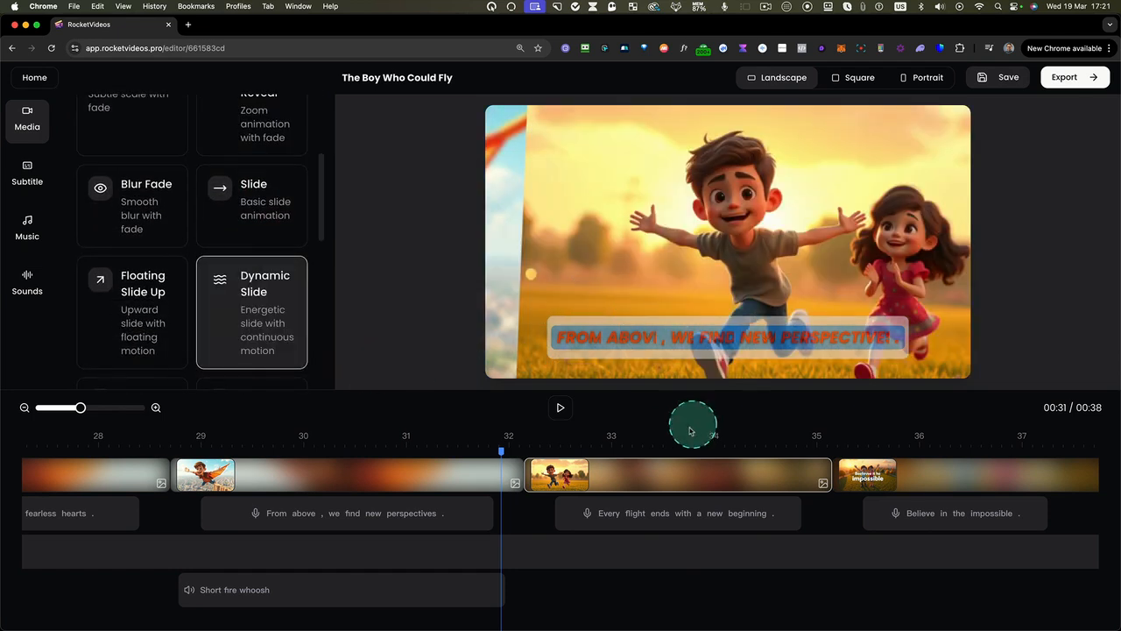
scroll(236, 263, "up", 4)
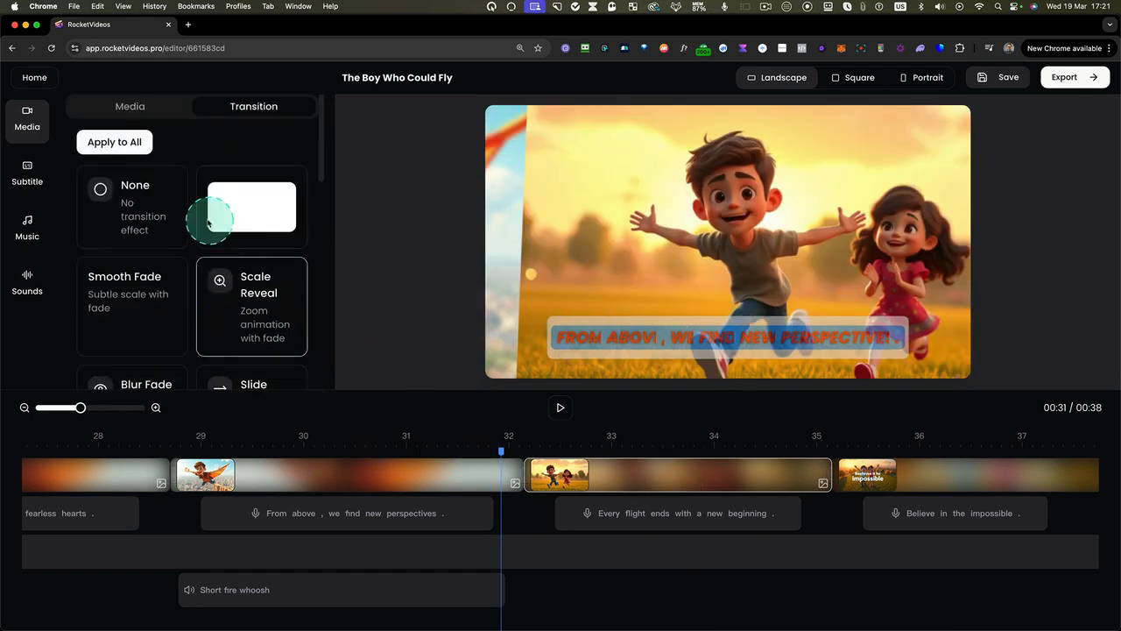
left_click(120, 147)
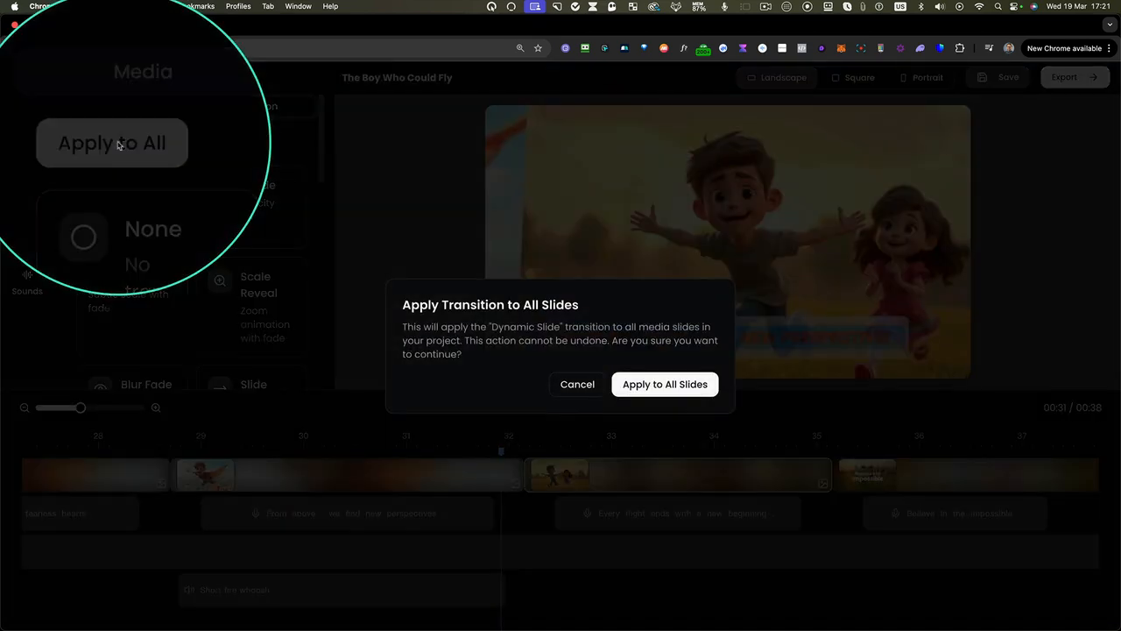
left_click(671, 385)
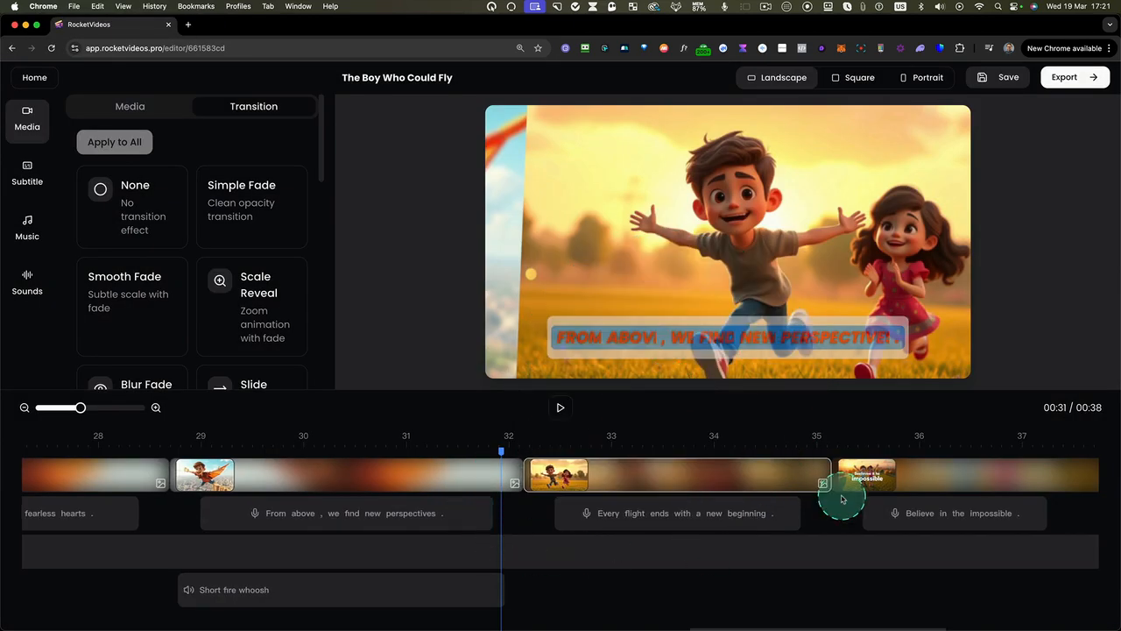
Play the video from the start of the "In the face of the unknown" scene into the next scene to preview the transition
scroll(841, 498, "left", 15)
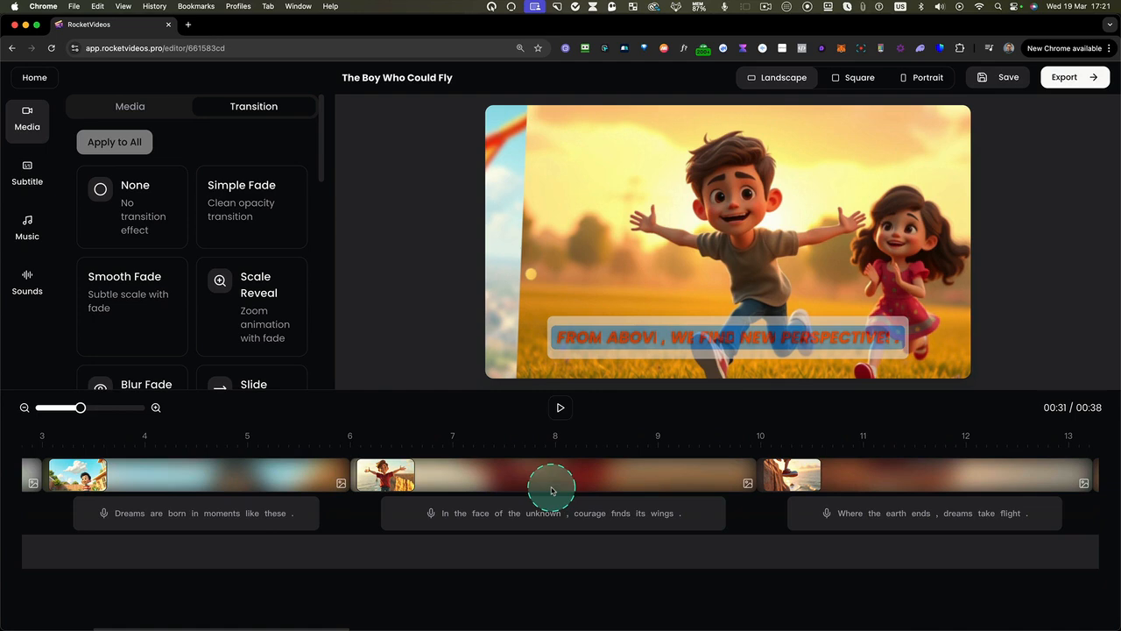
left_click(349, 452)
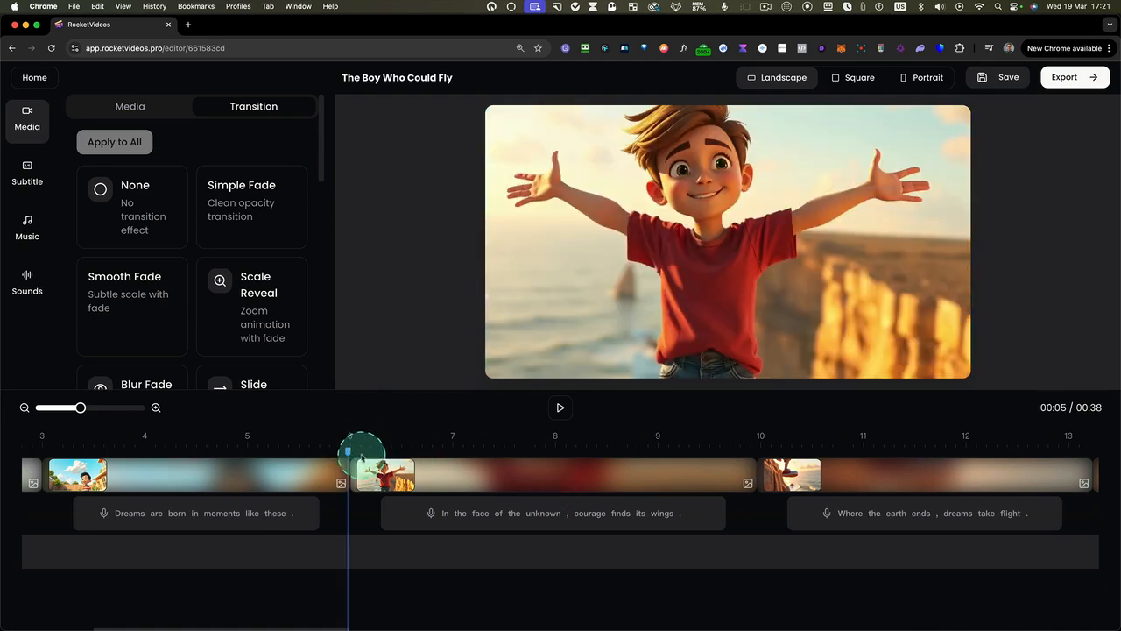
left_click(559, 407)
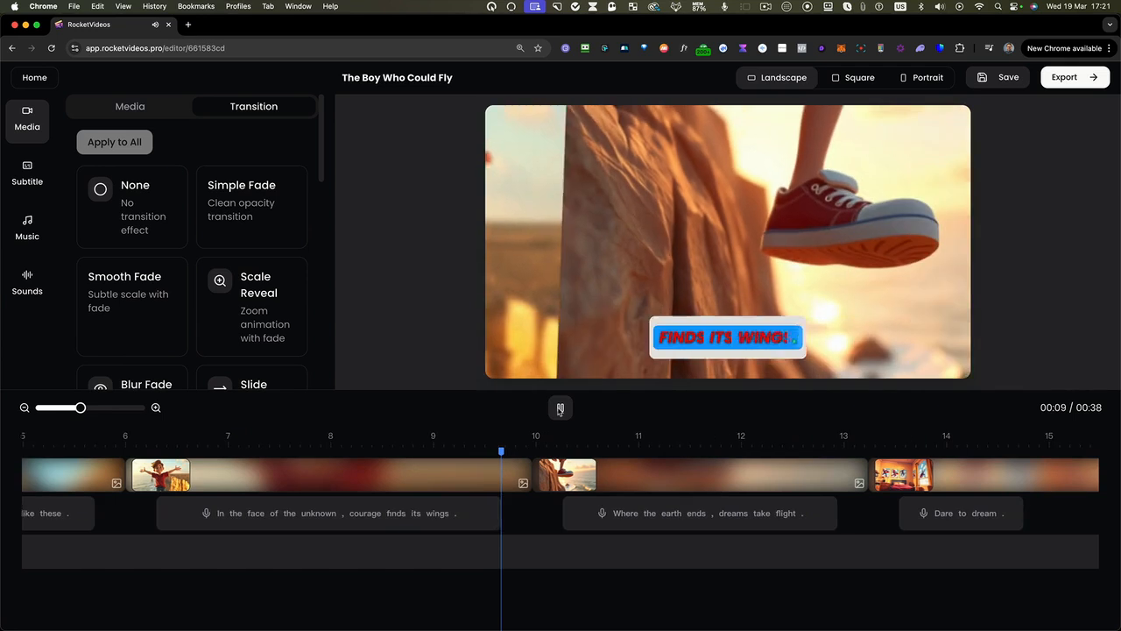
left_click(560, 408)
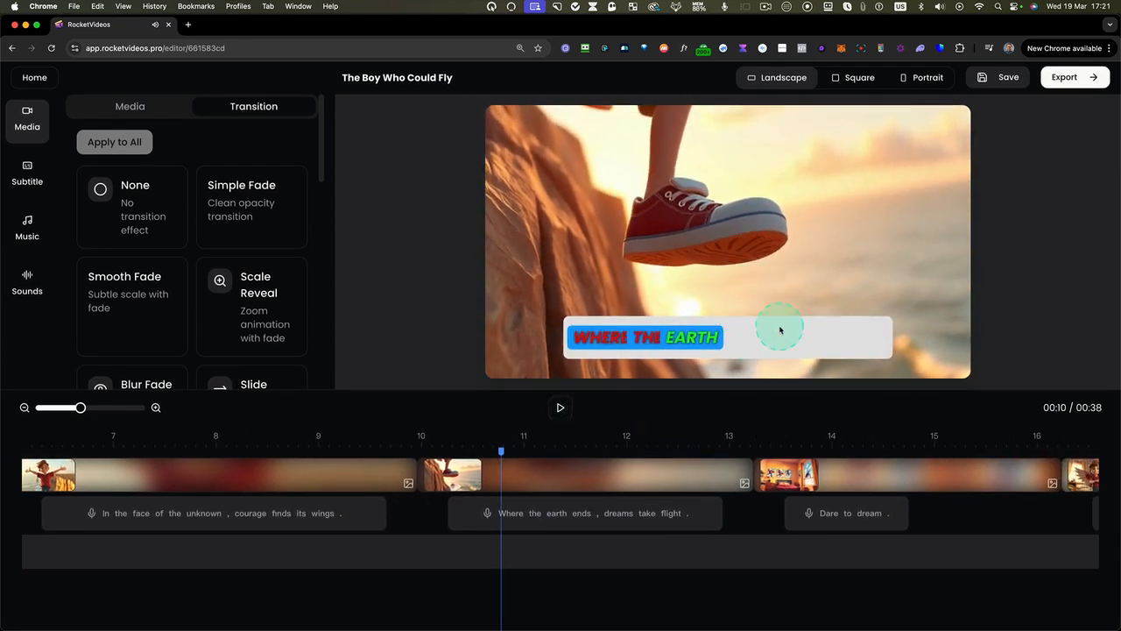
Save and export the video, and view the options available for The Boy Who Could Fly in the project list
left_click(1009, 76)
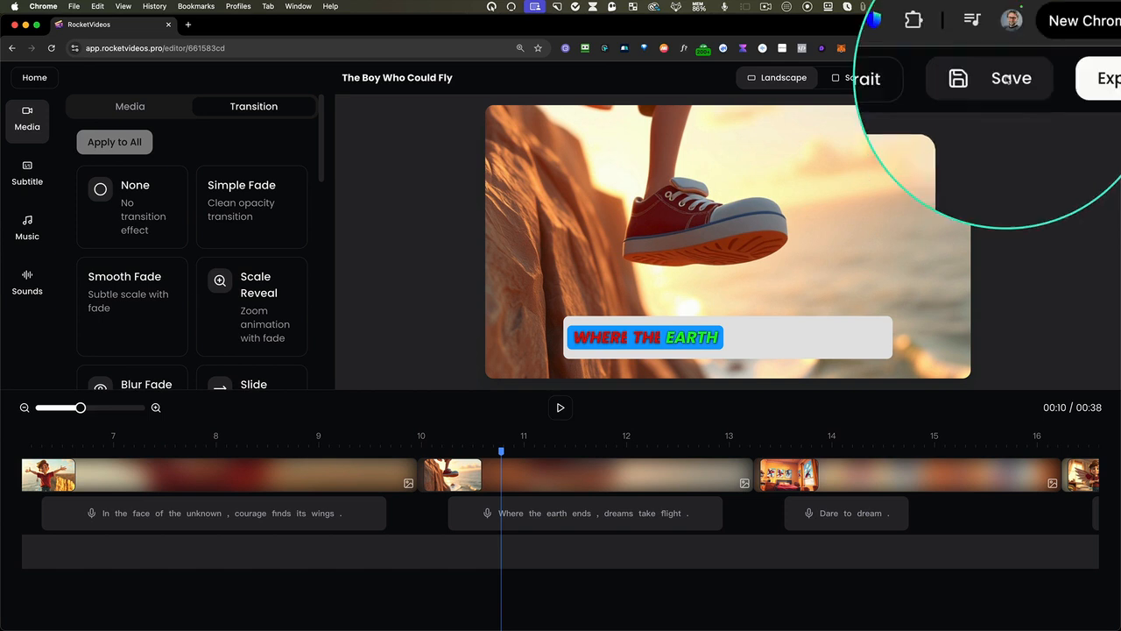
left_click(1075, 77)
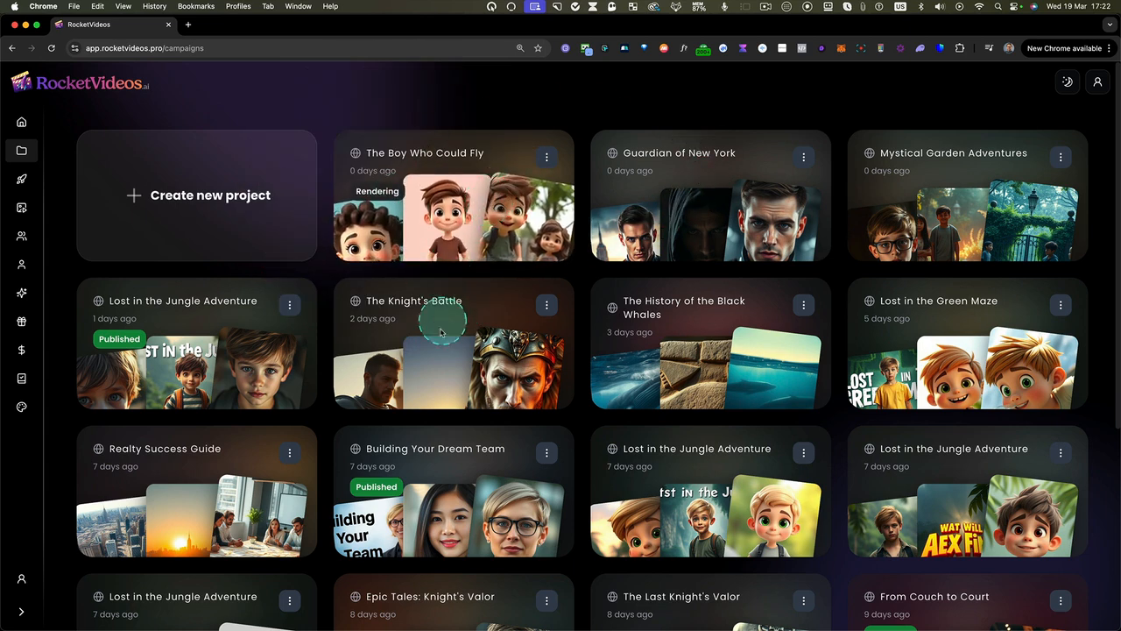
left_click(554, 159)
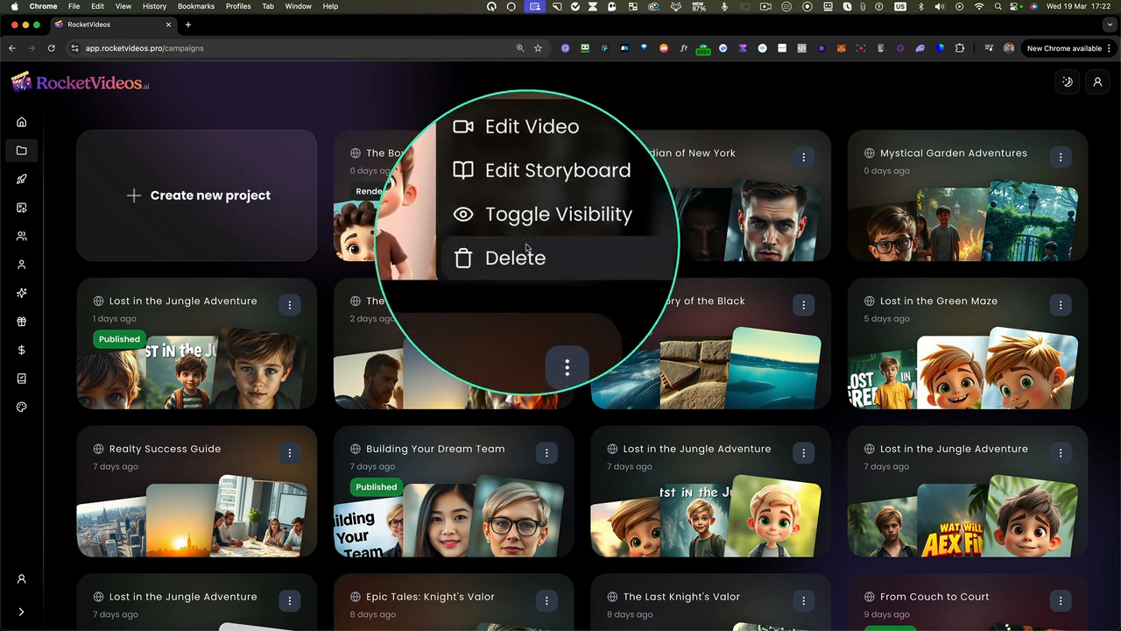
left_click(507, 114)
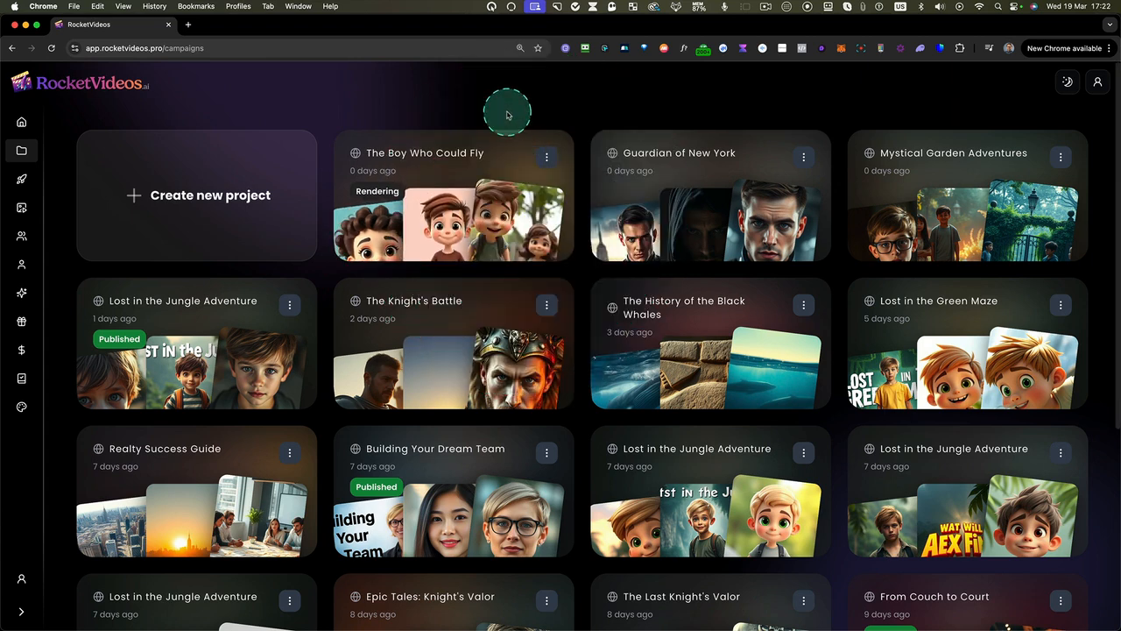